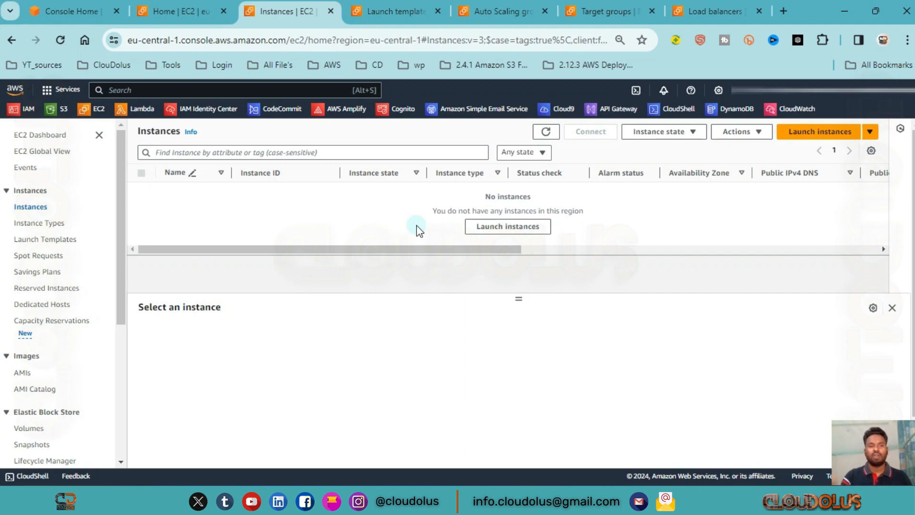
Open the EC2 load balancers page in us-east-2 and start creating an Application Load Balancer.
scroll(28, 276, "down", 5)
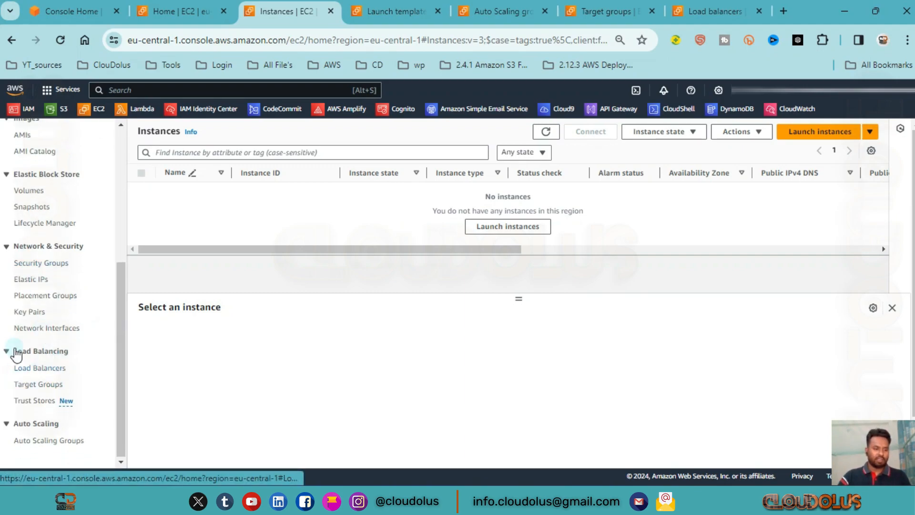
left_click(726, 10)
scroll(540, 224, "down", 1)
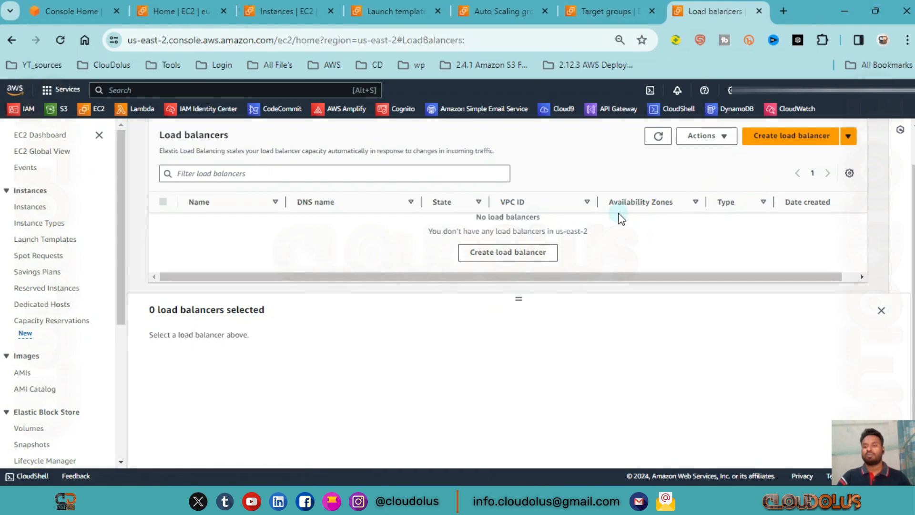
left_click(791, 136)
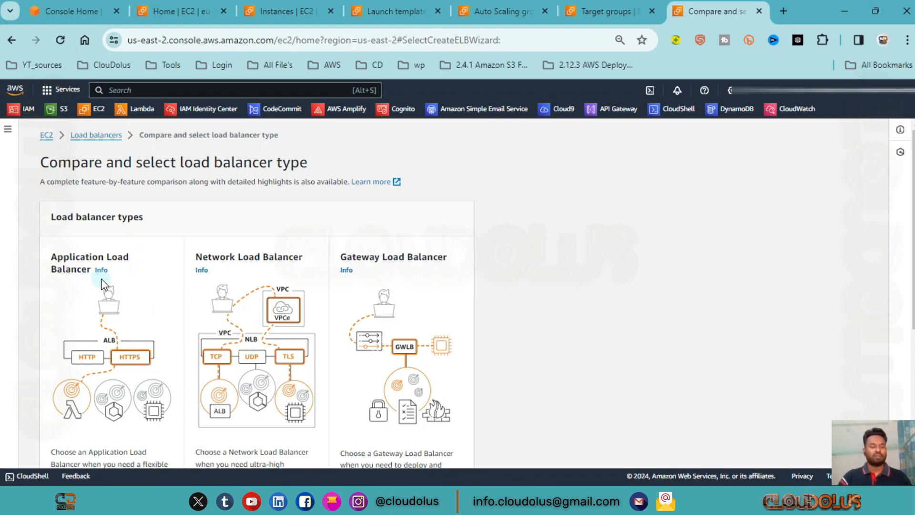
scroll(101, 278, "down", 5)
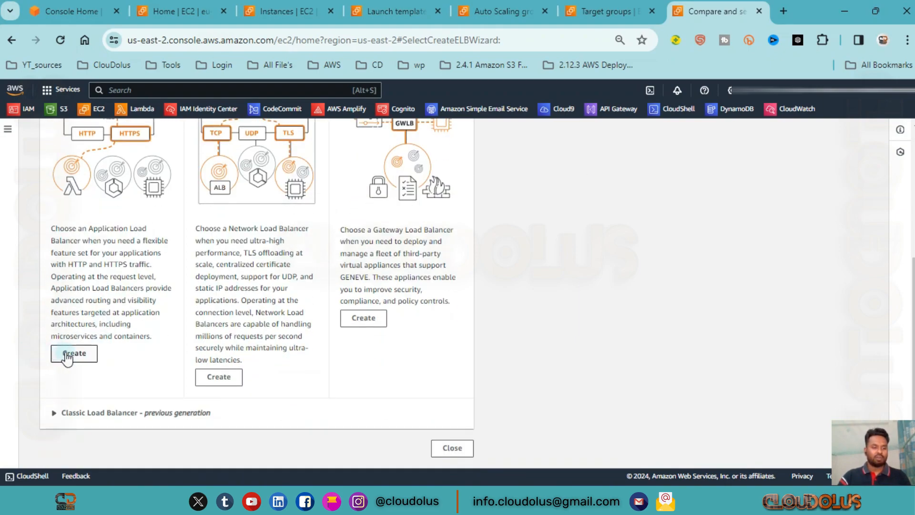
left_click(67, 355)
Name the load balancer My-ALB, keeping the Internet-facing scheme and IPv4 address type.
left_click(89, 343)
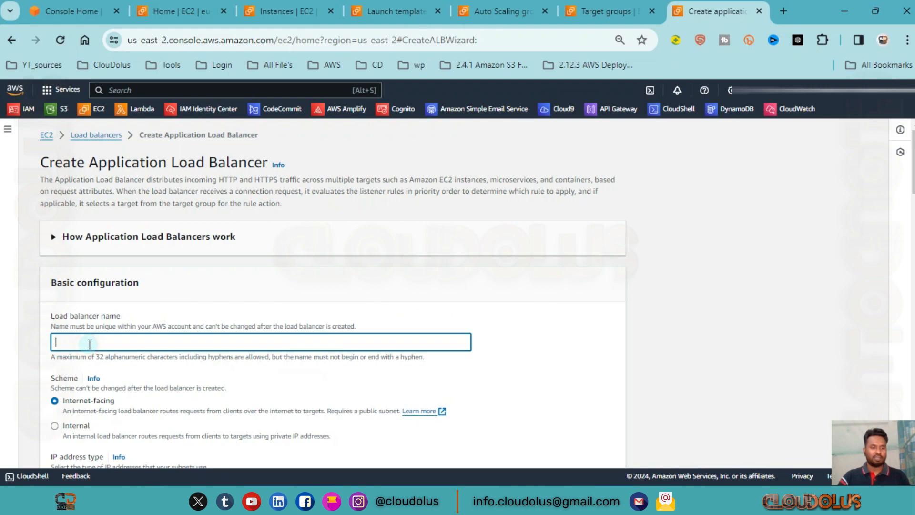
scroll(157, 309, "down", 2)
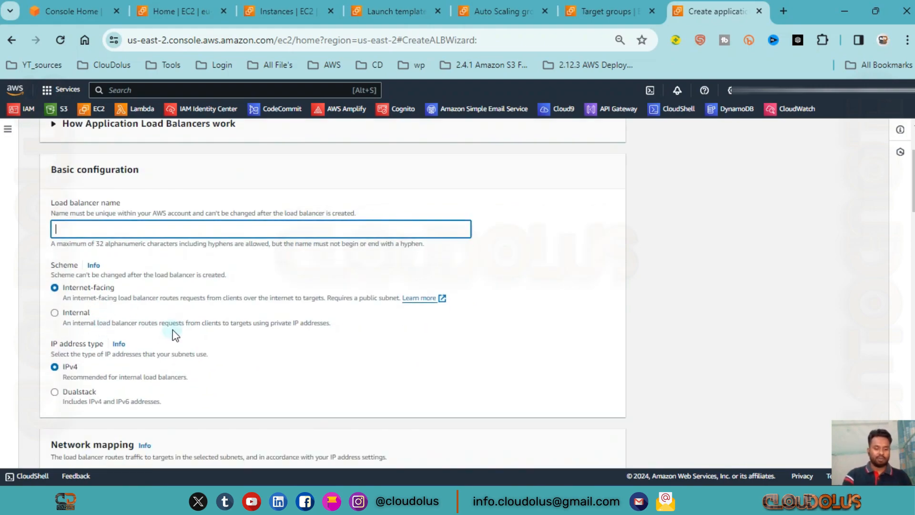
type("My-ALB")
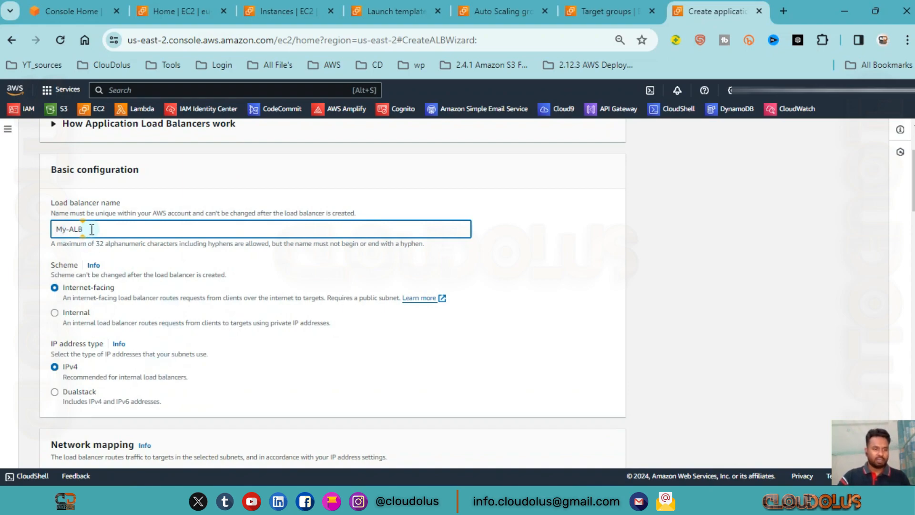
left_click_drag(85, 229, 17, 234)
left_click(204, 229)
scroll(66, 222, "down", 2)
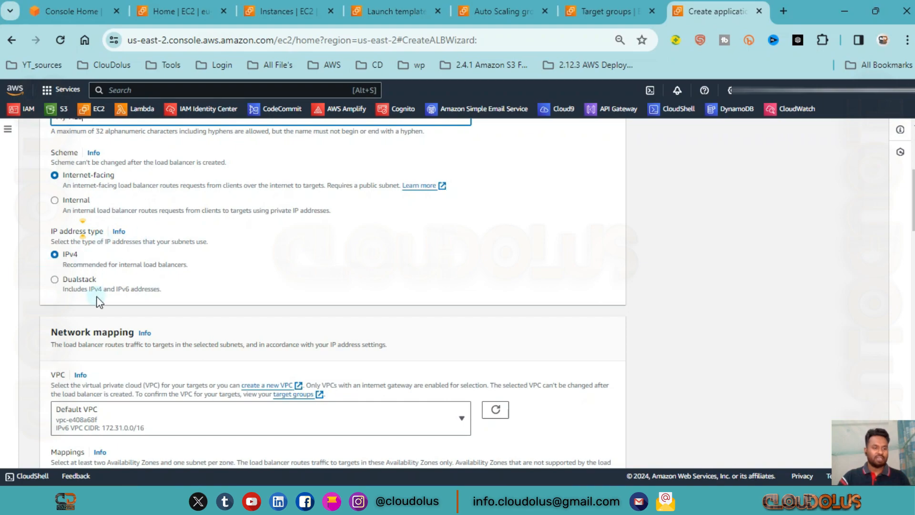
Map the load balancer in the default VPC to the us-east-2a, us-east-2b and us-east-2c Availability Zones.
scroll(93, 298, "down", 2)
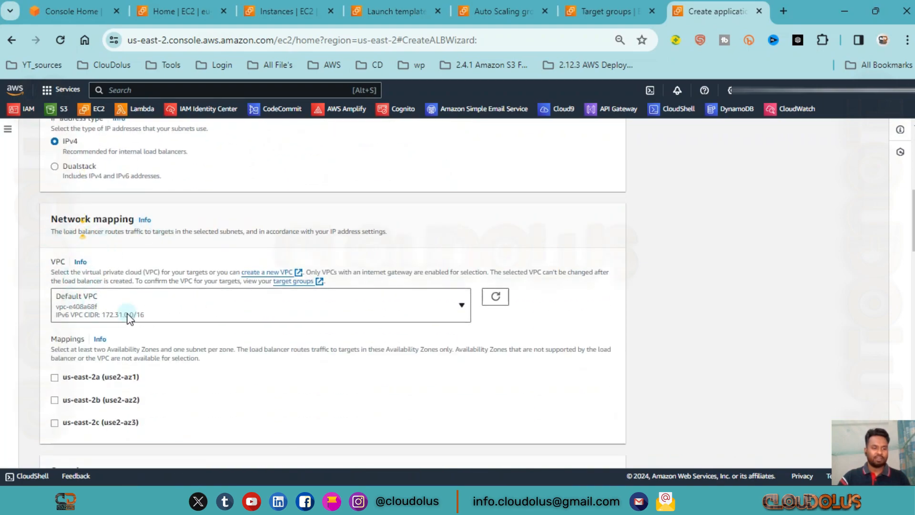
scroll(250, 323, "down", 2)
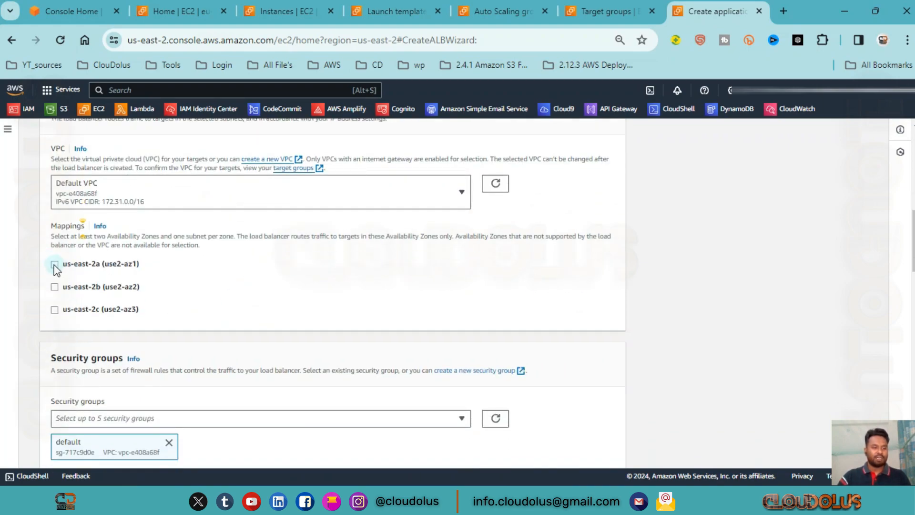
left_click(54, 264)
left_click(54, 351)
scroll(58, 336, "down", 2)
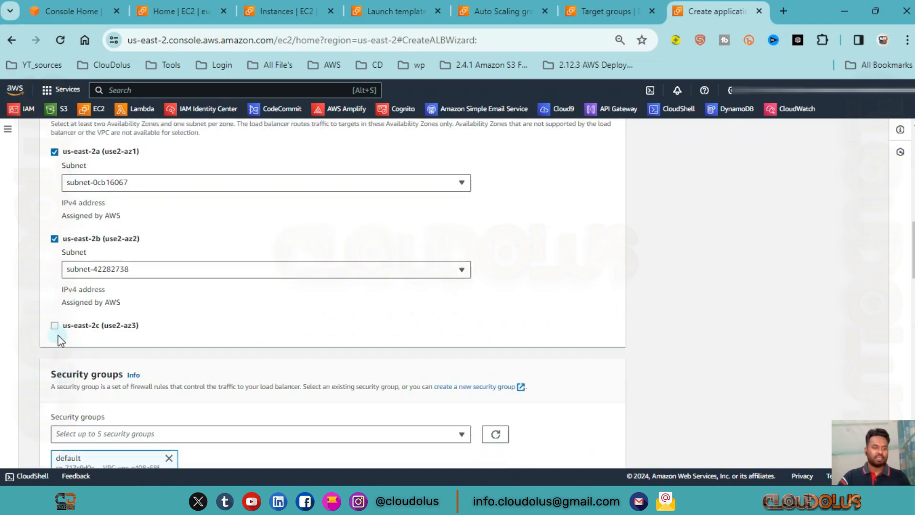
left_click(54, 325)
Assign the n-sg security group to the load balancer and remove the default security group.
scroll(115, 314, "down", 2)
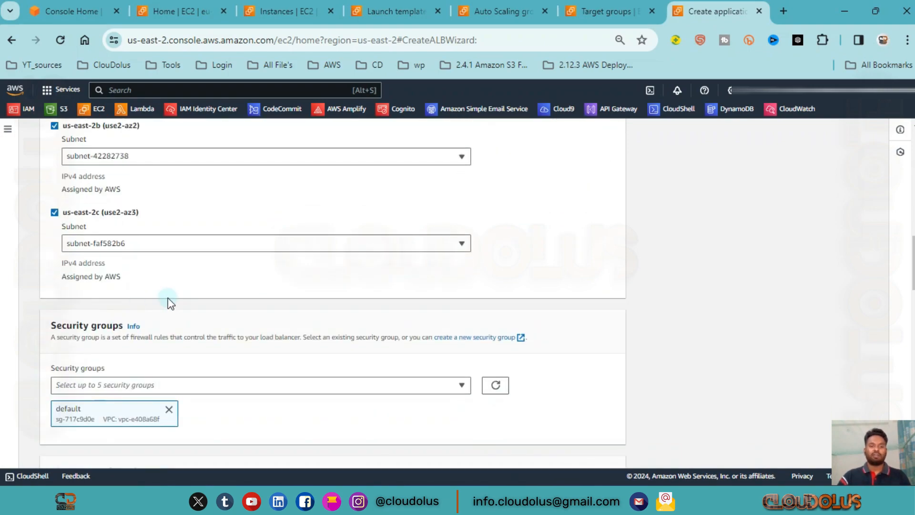
scroll(159, 300, "down", 2)
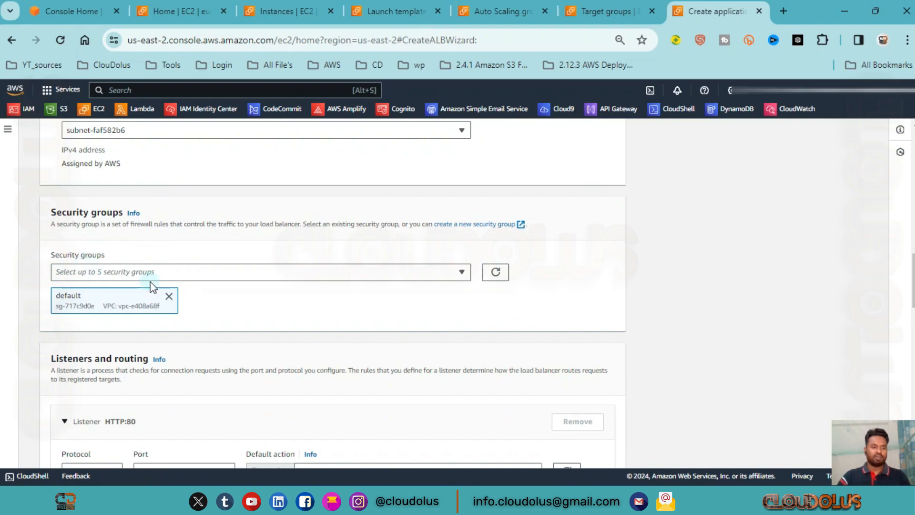
left_click(279, 272)
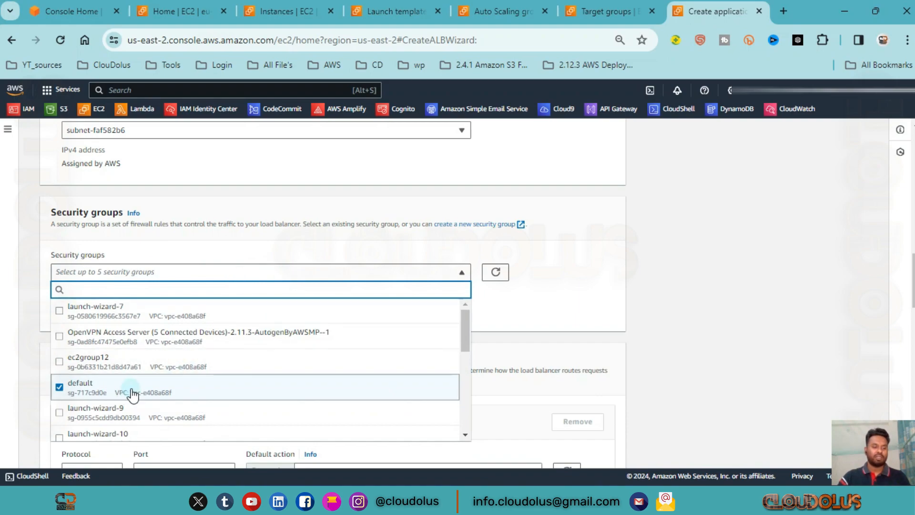
scroll(116, 363, "down", 5)
scroll(88, 386, "down", 2)
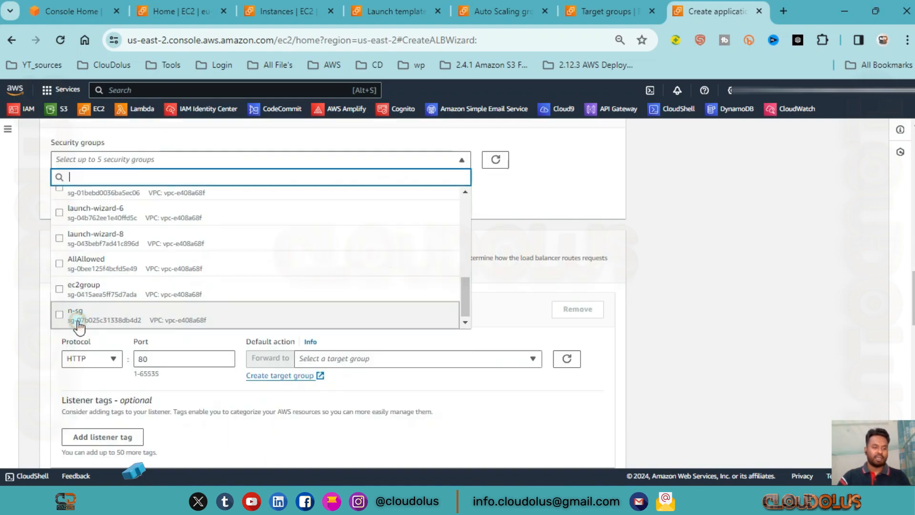
left_click(76, 317)
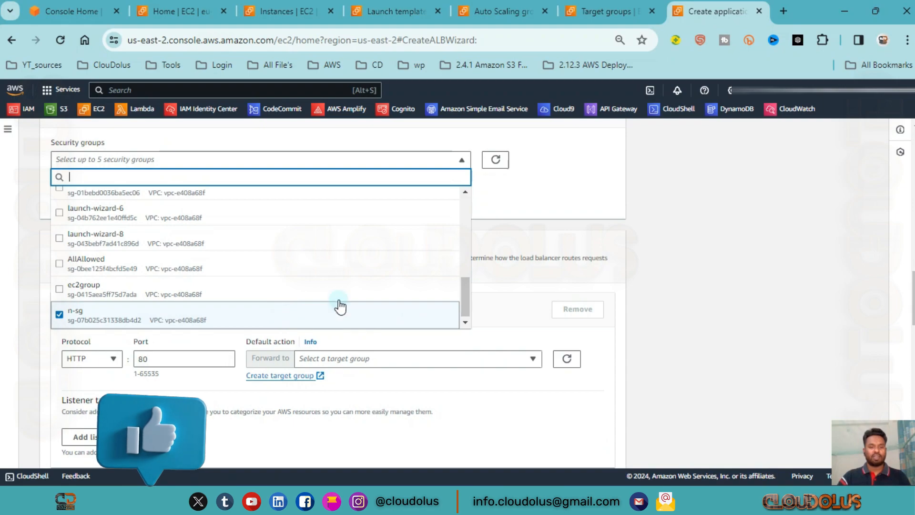
left_click(569, 176)
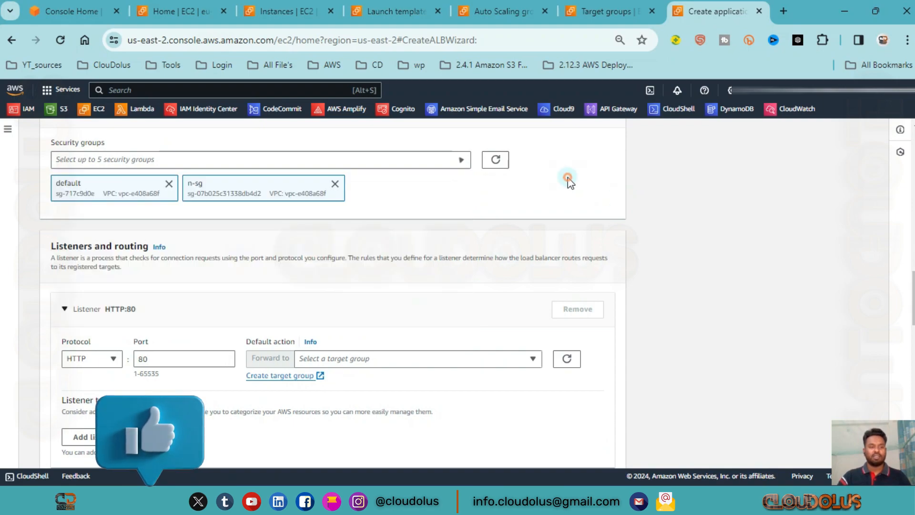
left_click(169, 184)
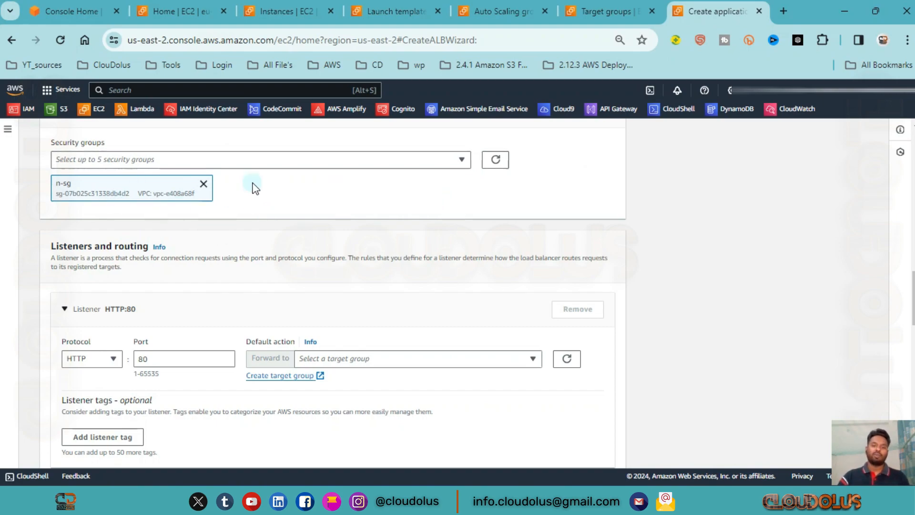
Open the form for creating a new target group from the HTTP:80 listener's default action.
scroll(272, 248, "down", 2)
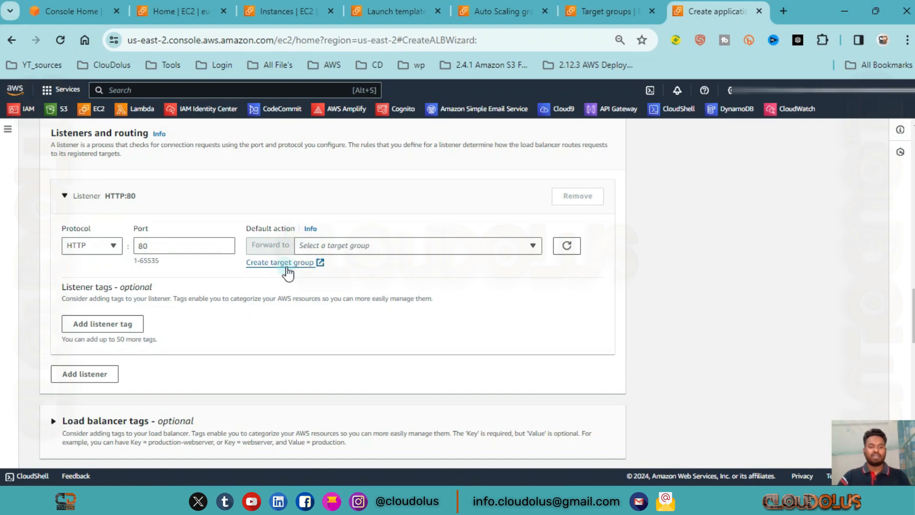
left_click(411, 256)
left_click(409, 251)
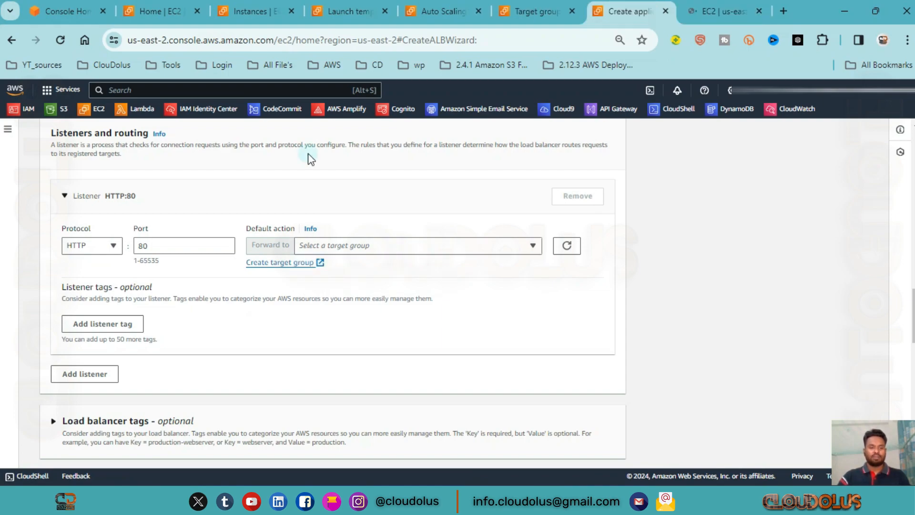
left_click(703, 7)
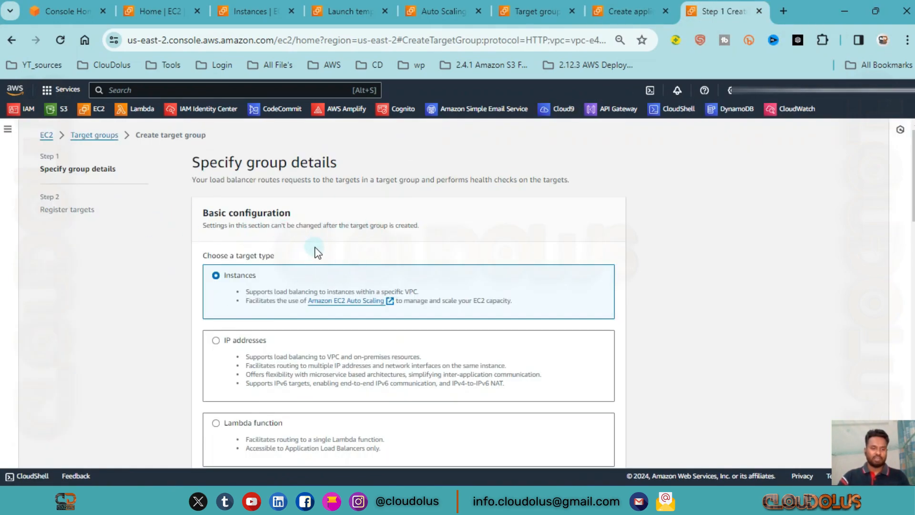
Name the target group My-ALB-TG, keep the Instances type, HTTP port 80 and default health checks, and continue to target registration.
scroll(273, 267, "down", 2)
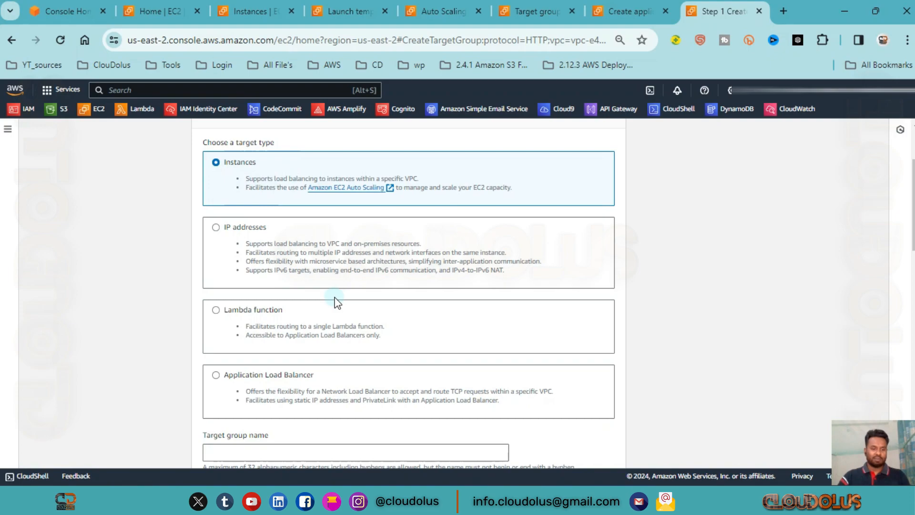
scroll(268, 242, "down", 4)
left_click(255, 224)
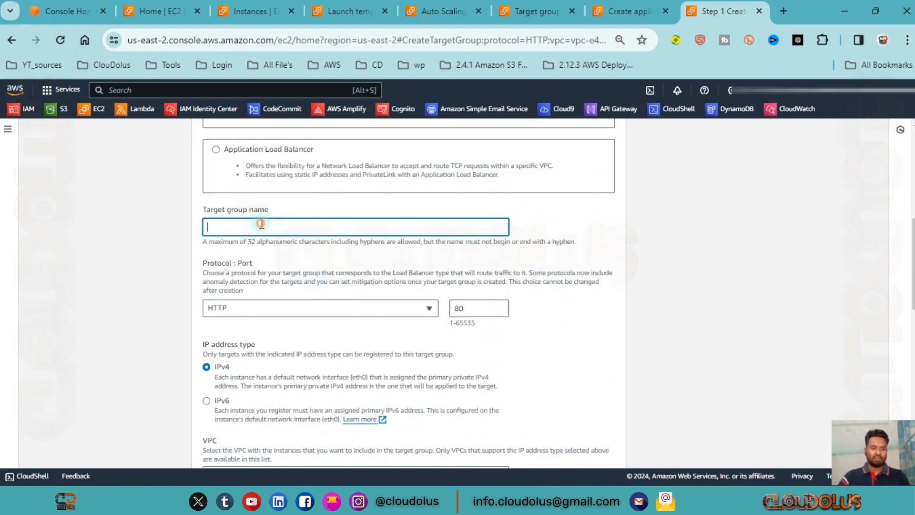
type("My-ALB-TG")
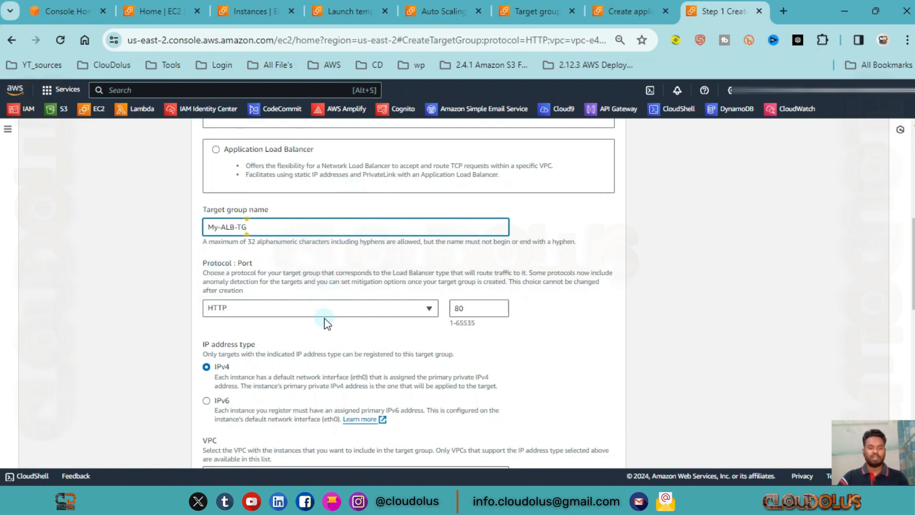
scroll(359, 341, "down", 2)
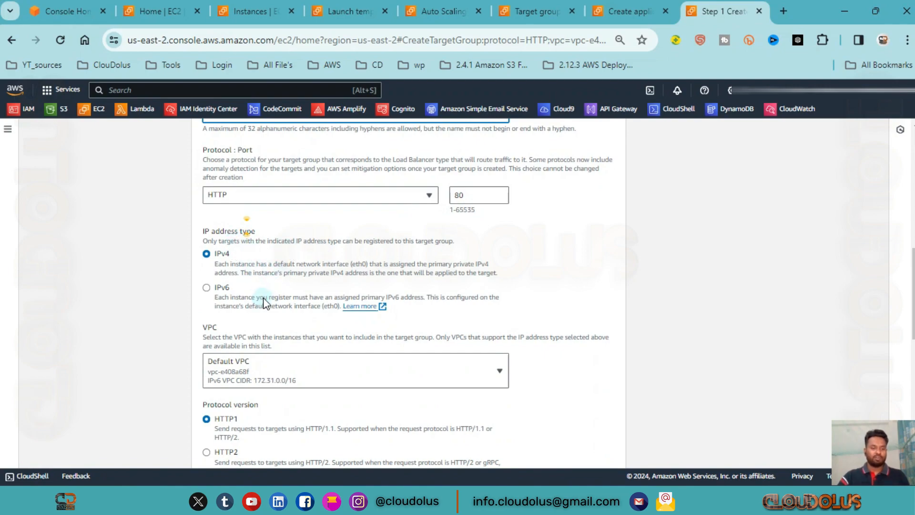
scroll(263, 297, "down", 2)
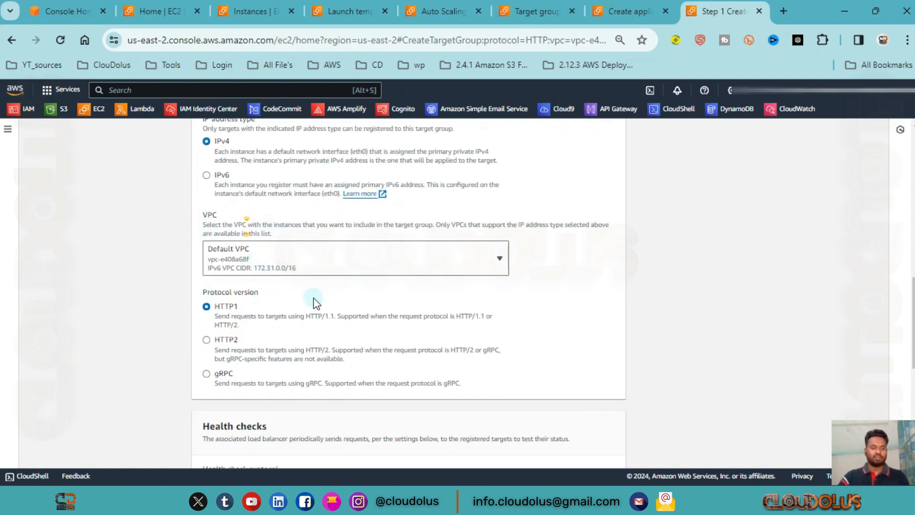
scroll(281, 267, "down", 2)
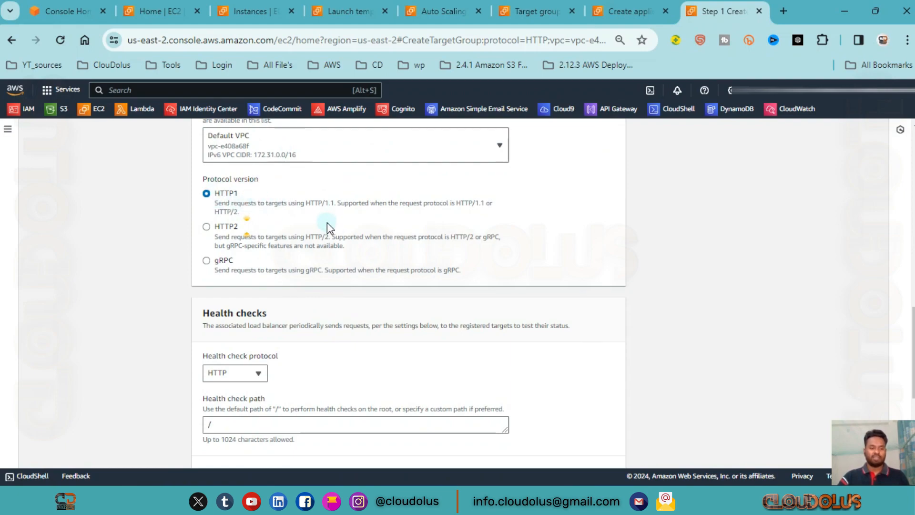
scroll(350, 259, "down", 2)
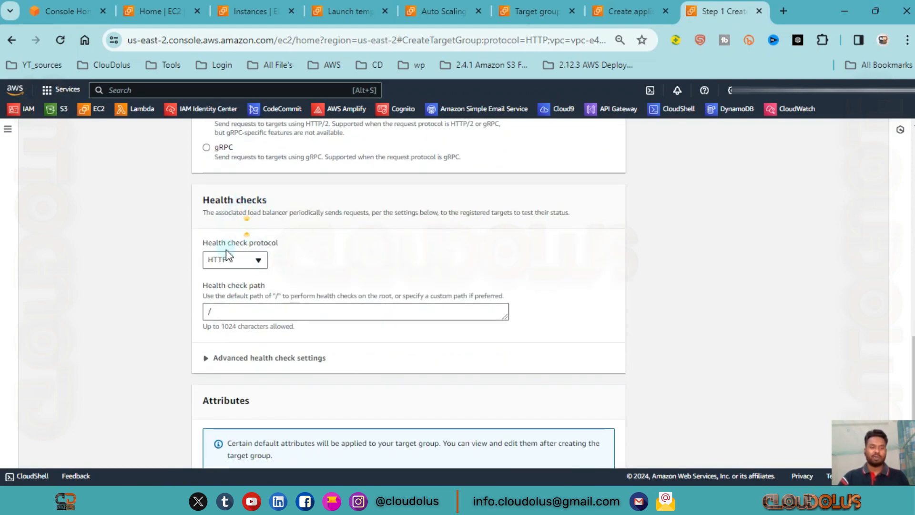
scroll(353, 292, "down", 2)
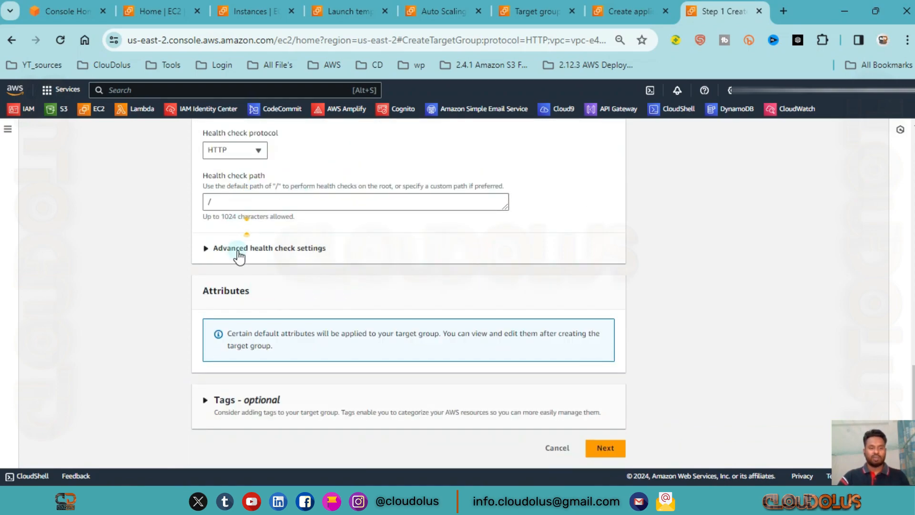
left_click(609, 448)
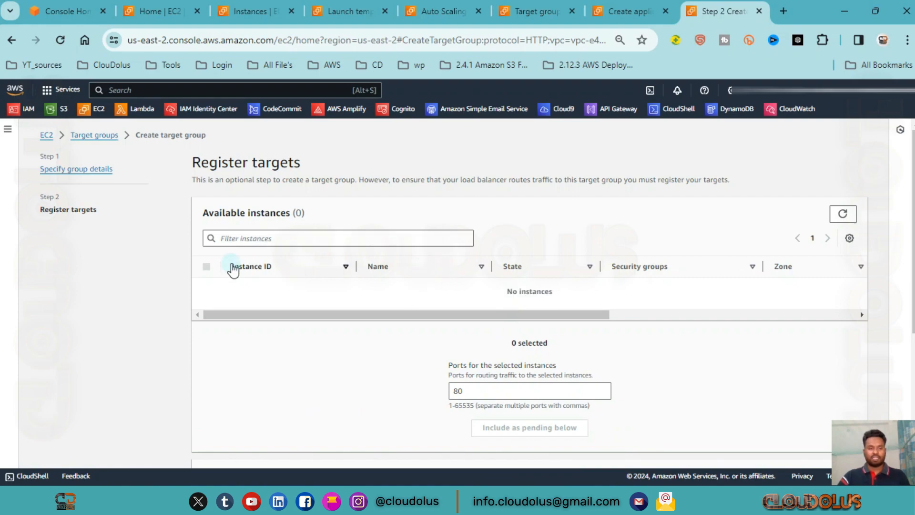
Create the target group without registering any instances.
scroll(292, 188, "down", 2)
scroll(524, 367, "up", 2)
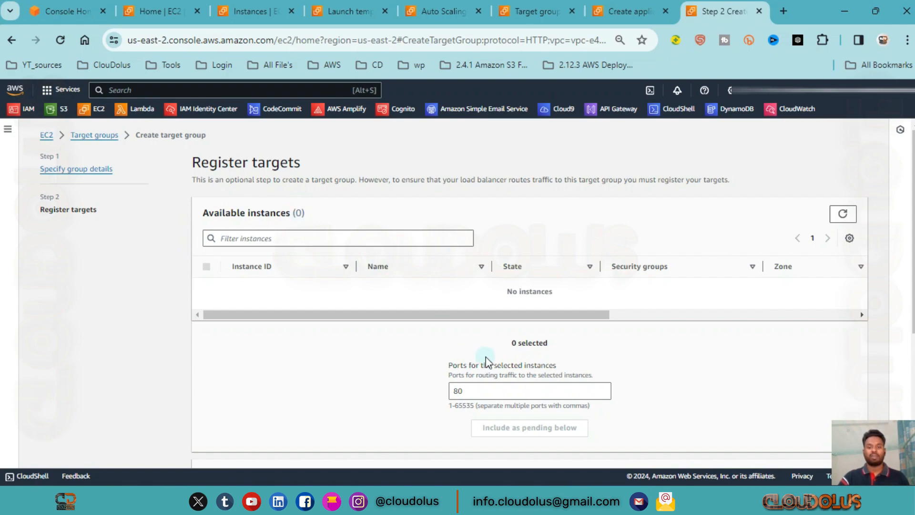
scroll(557, 332, "down", 4)
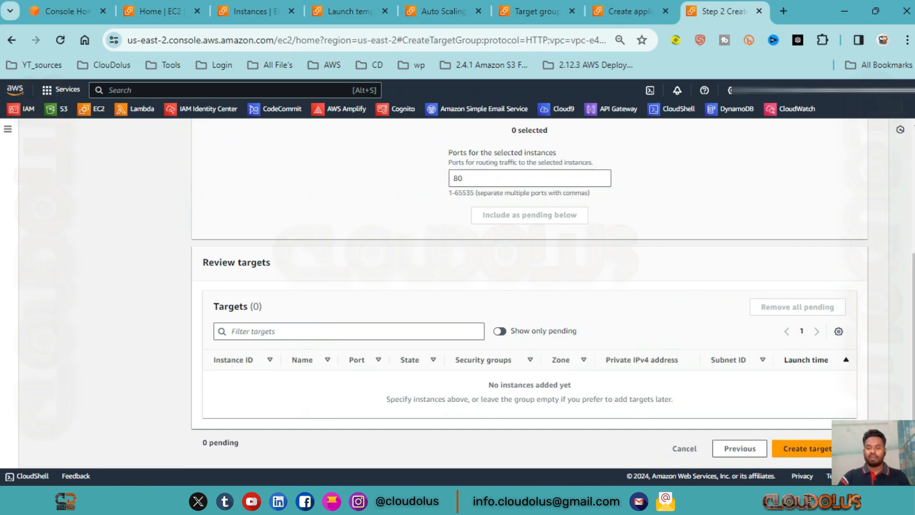
left_click(818, 452)
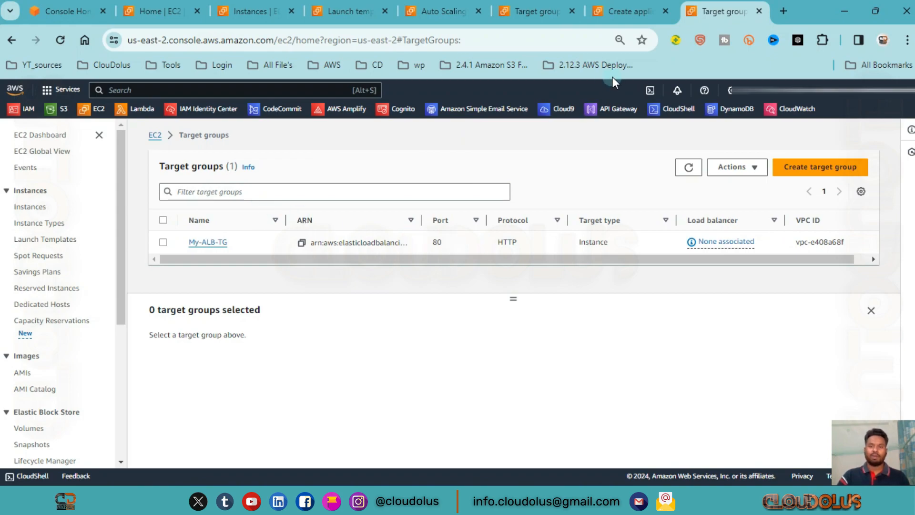
Refresh the target groups in the load balancer form and set the HTTP:80 listener to forward to My-ALB-TG.
left_click(613, 2)
scroll(270, 278, "up", 2)
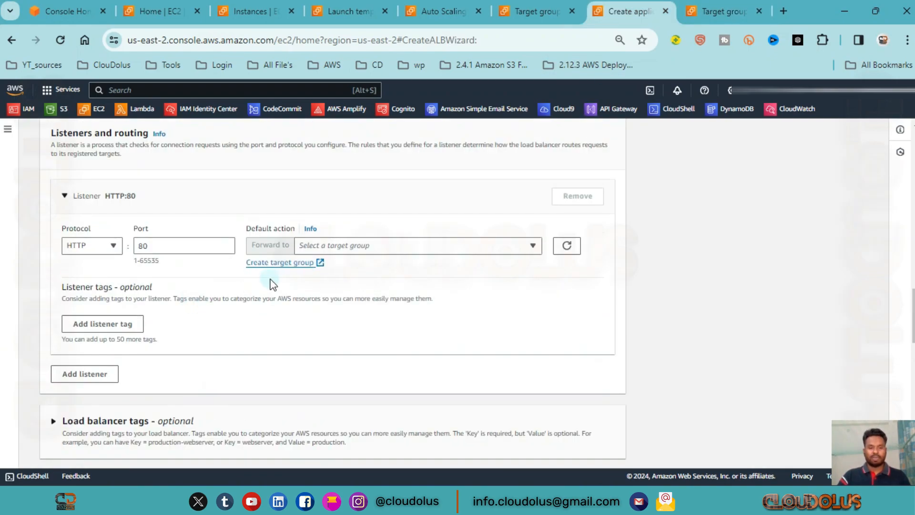
left_click(562, 249)
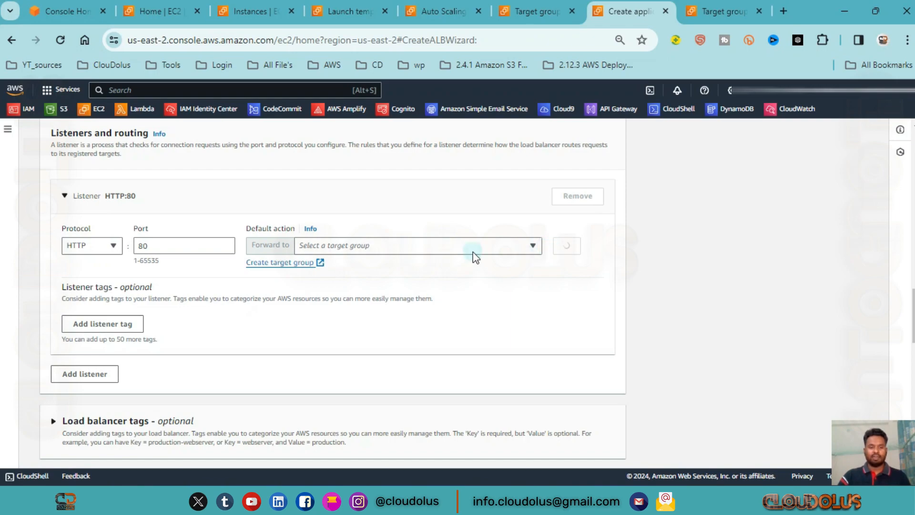
left_click(440, 243)
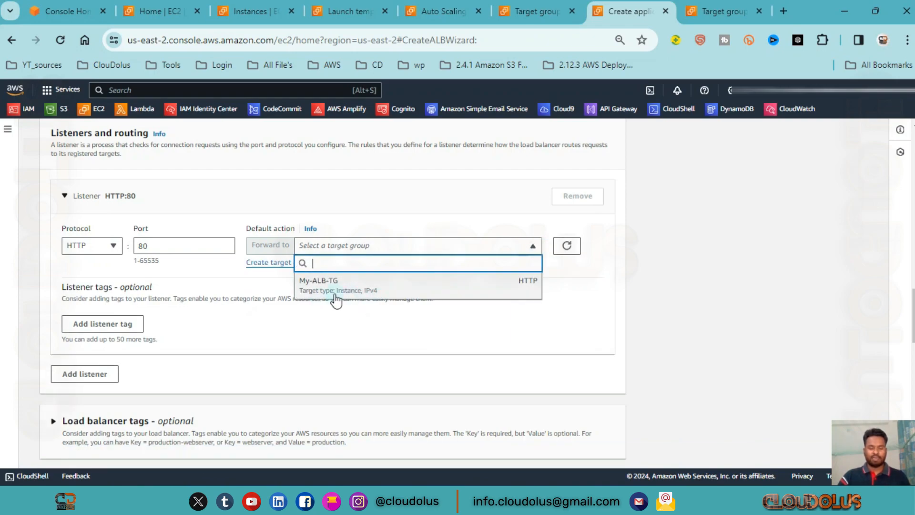
left_click(372, 293)
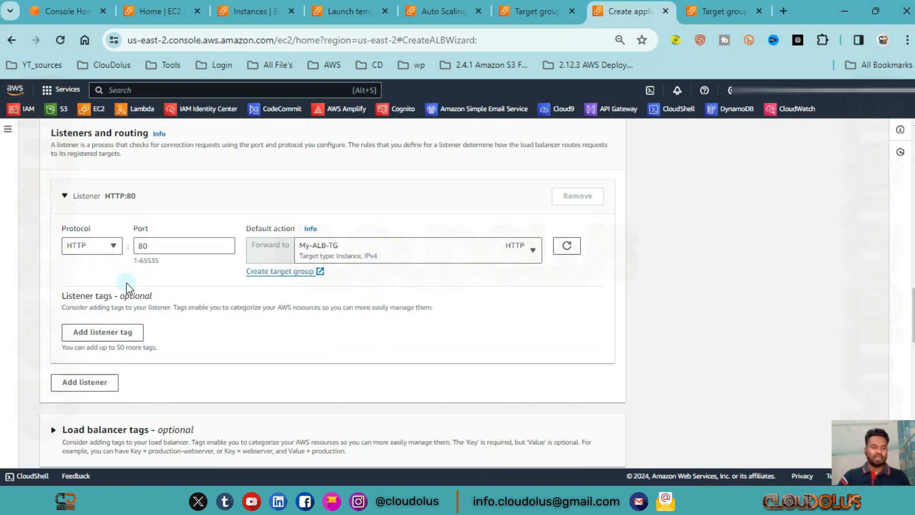
Create the My-ALB load balancer without tags, WAF protections or an accelerator, and review its details and listener.
scroll(126, 315, "down", 2)
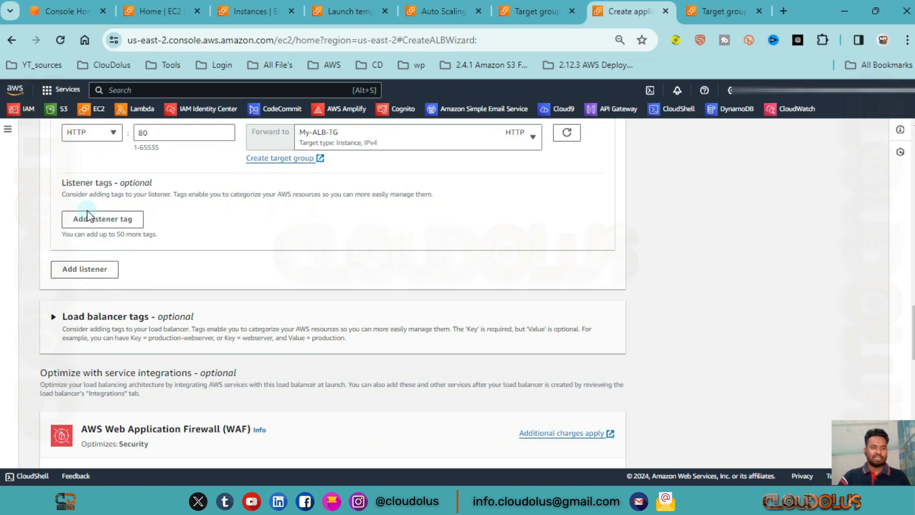
scroll(122, 233, "down", 1)
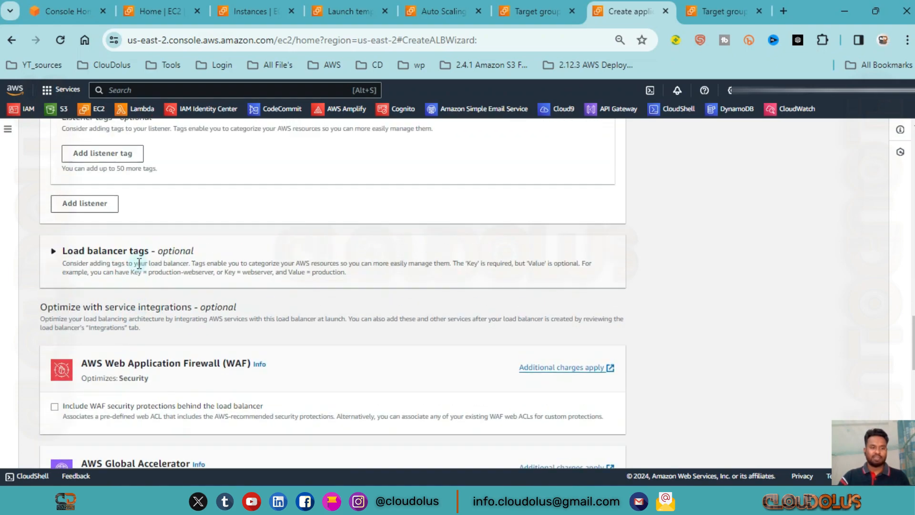
scroll(138, 263, "up", 1)
scroll(153, 300, "down", 4)
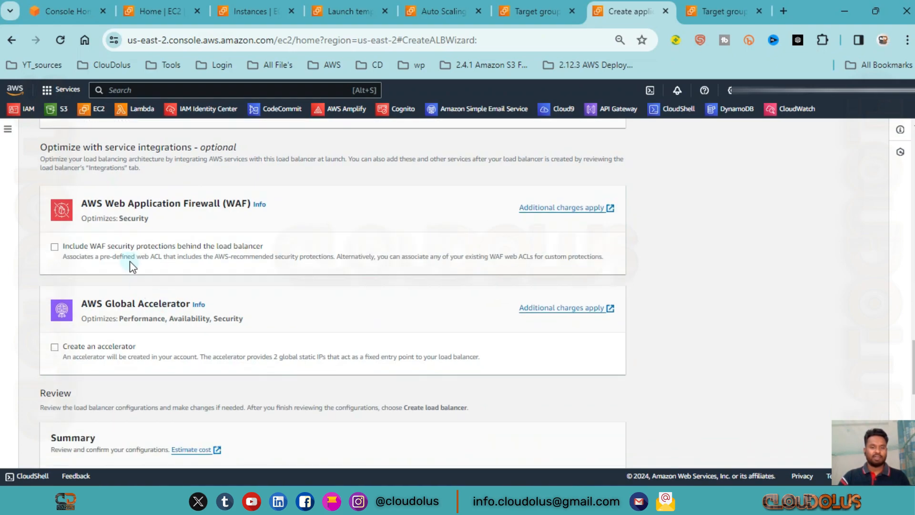
scroll(384, 250, "down", 4)
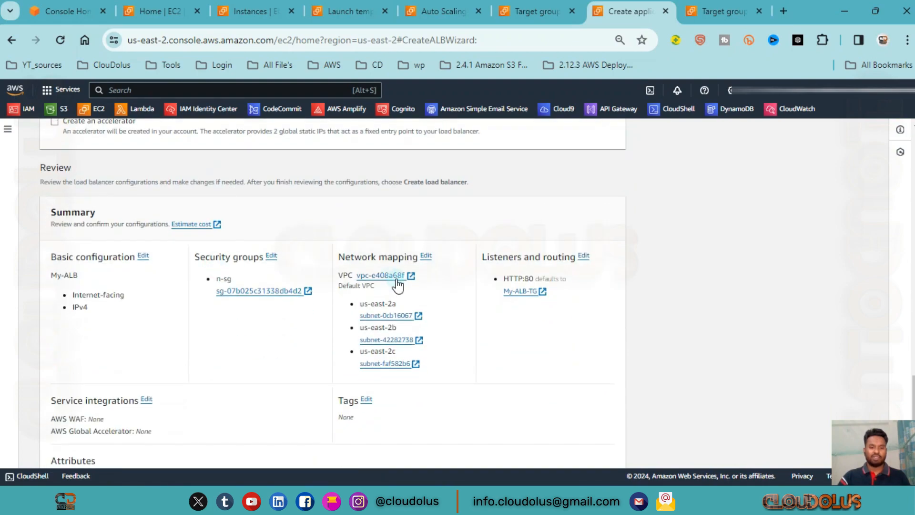
scroll(397, 285, "down", 3)
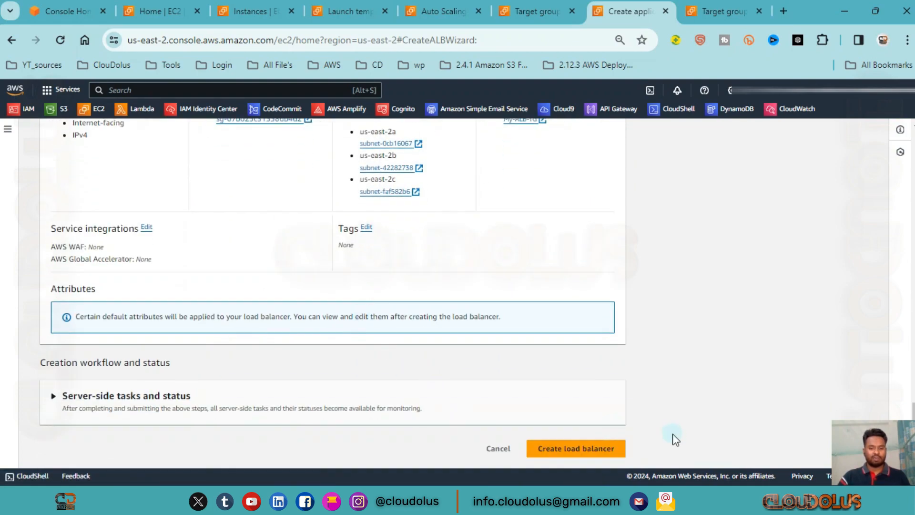
left_click(575, 449)
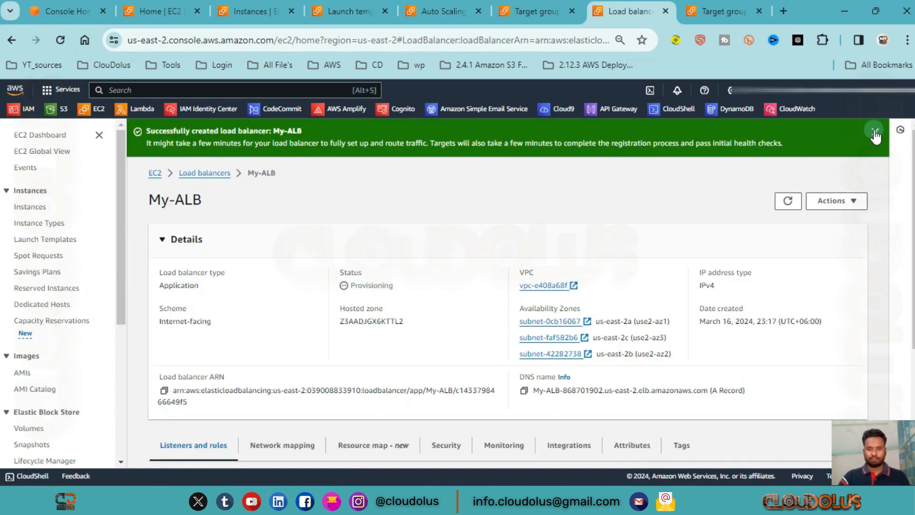
left_click(874, 131)
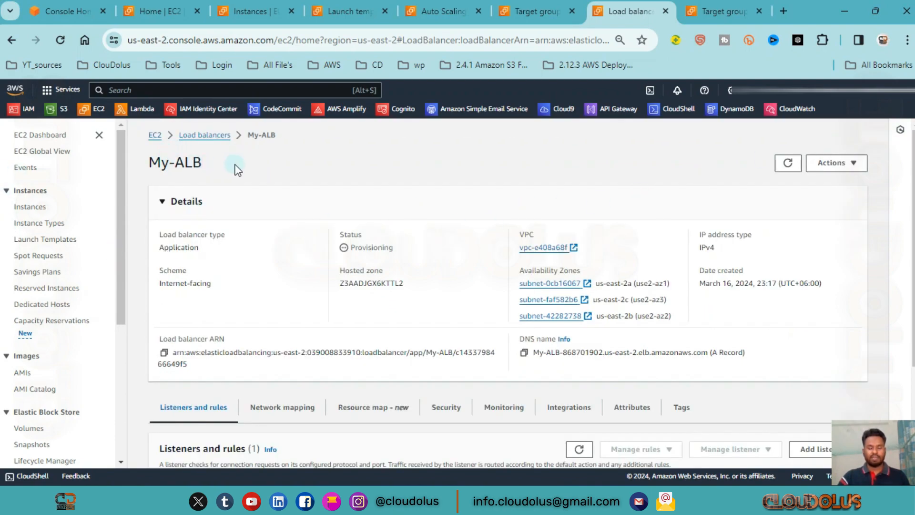
scroll(475, 315, "down", 3)
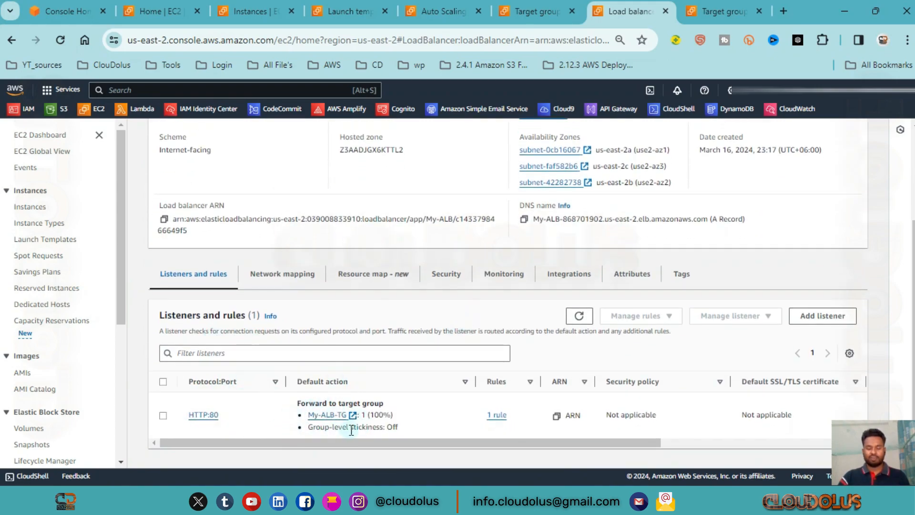
scroll(437, 392, "up", 3)
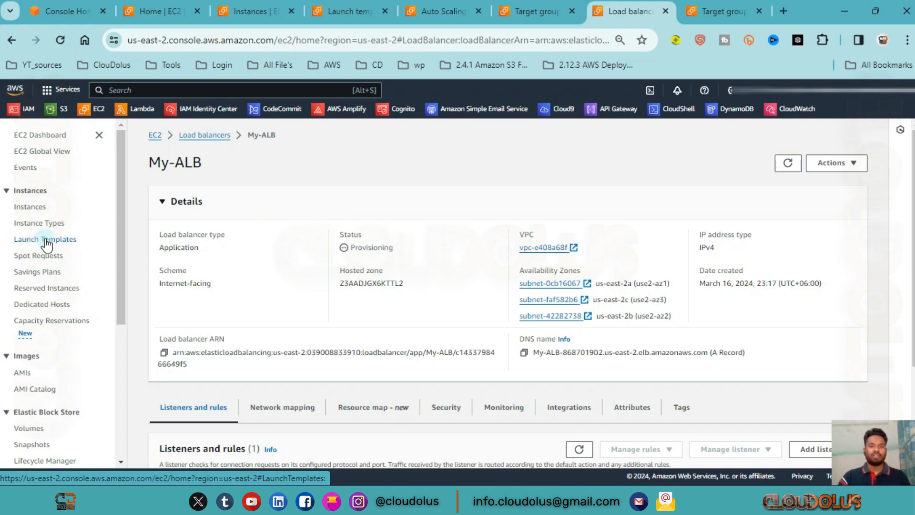
Switch to the EC2 launch templates page in eu-central-1 and open the form for creating a launch template.
left_click(352, 5)
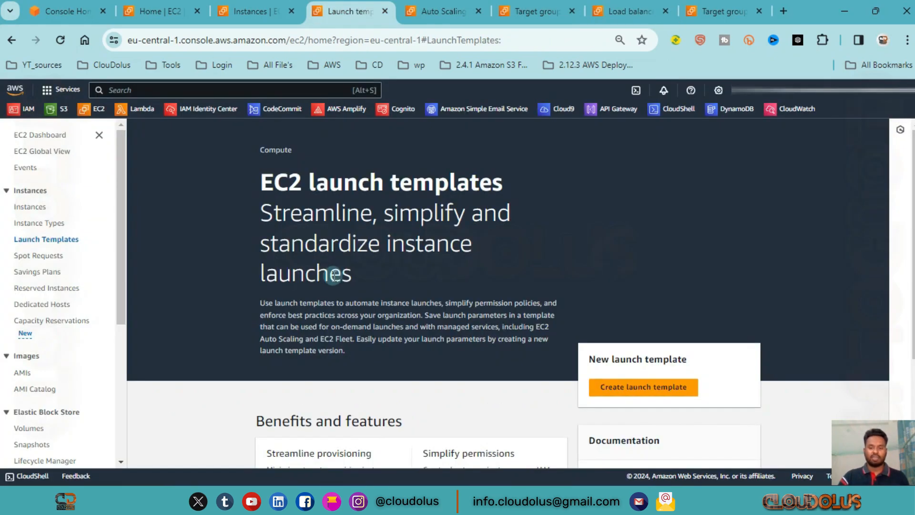
scroll(347, 355, "down", 3)
scroll(348, 355, "down", 1)
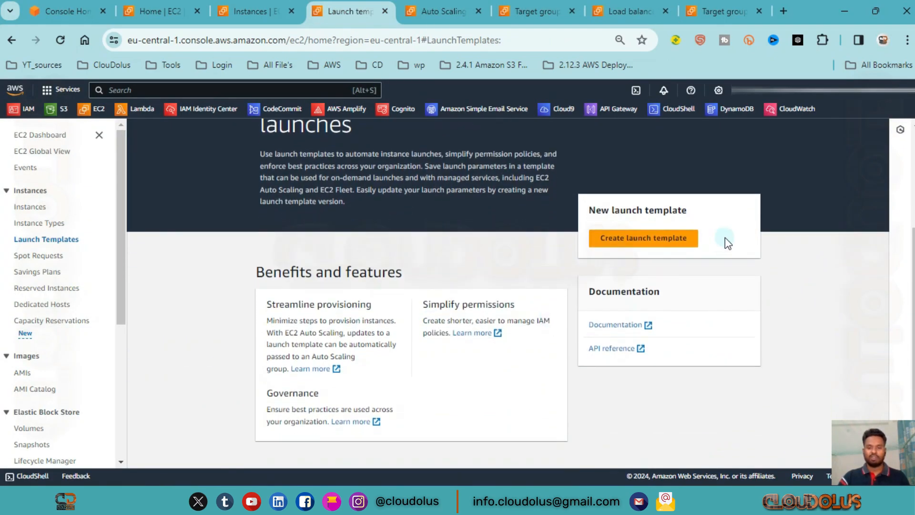
left_click(638, 241)
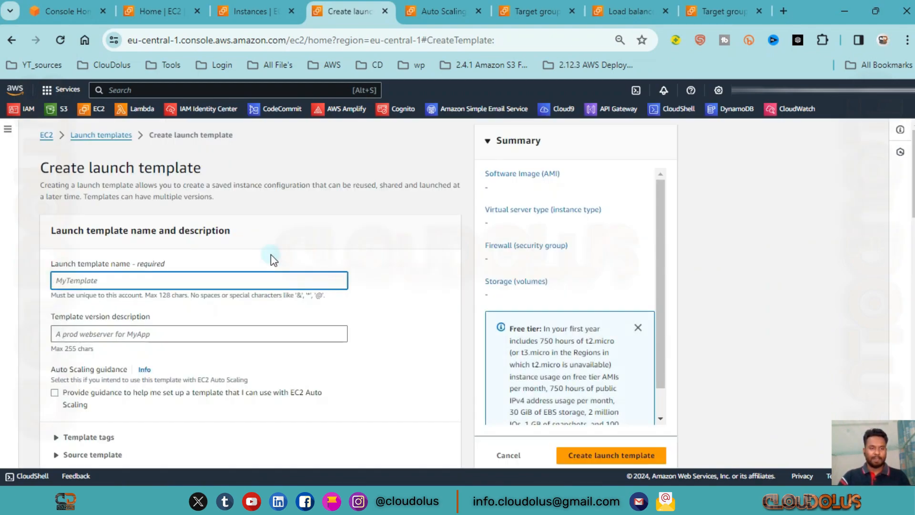
Name the launch template My-ASG-Temp and use the same text as its version description.
scroll(107, 228, "down", 2)
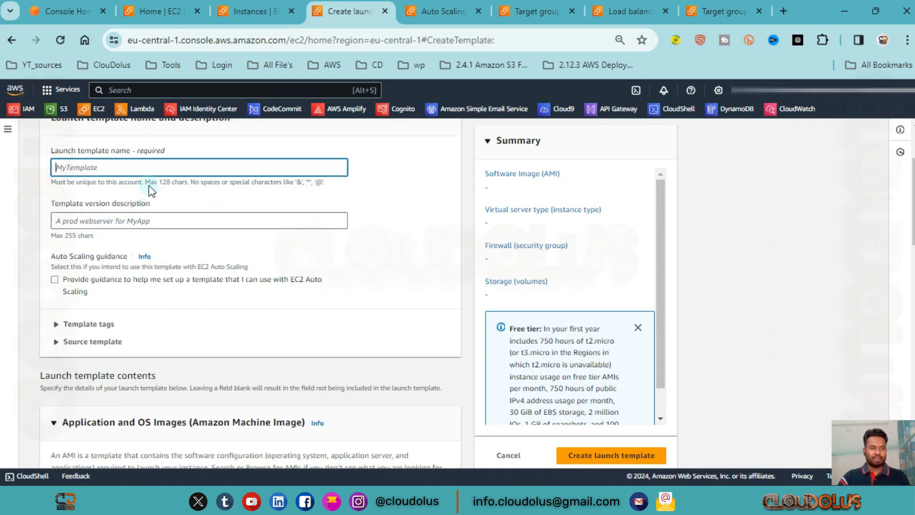
left_click(149, 178)
left_click(153, 173)
type("My-ASG-Temp")
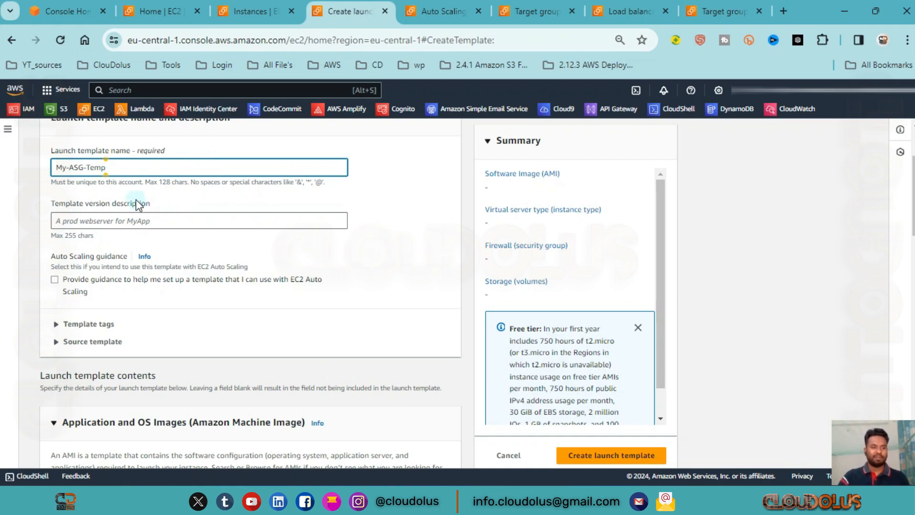
key("ctrl+a")
key("ctrl+c")
left_click(168, 218)
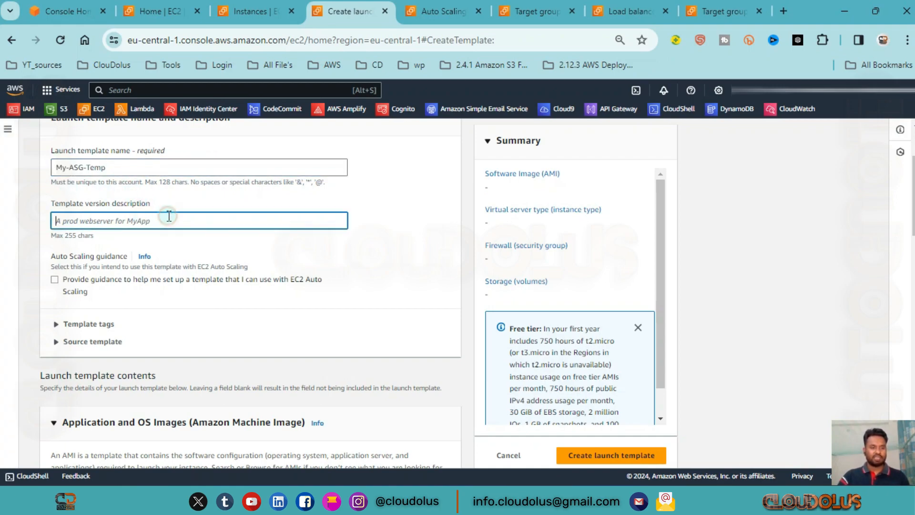
key("ctrl+v")
Choose Amazon Linux with the Amazon Linux 2023 AMI as the launch template's machine image.
scroll(180, 224, "down", 2)
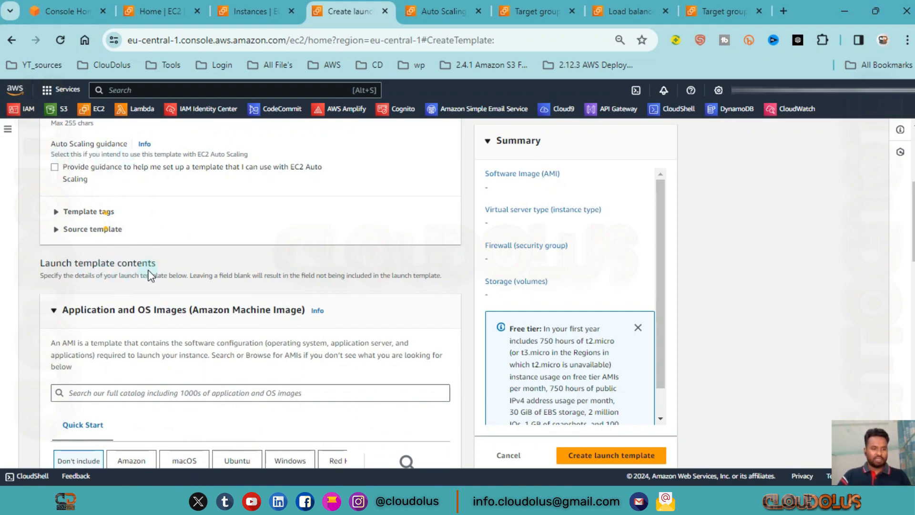
scroll(130, 272, "down", 2)
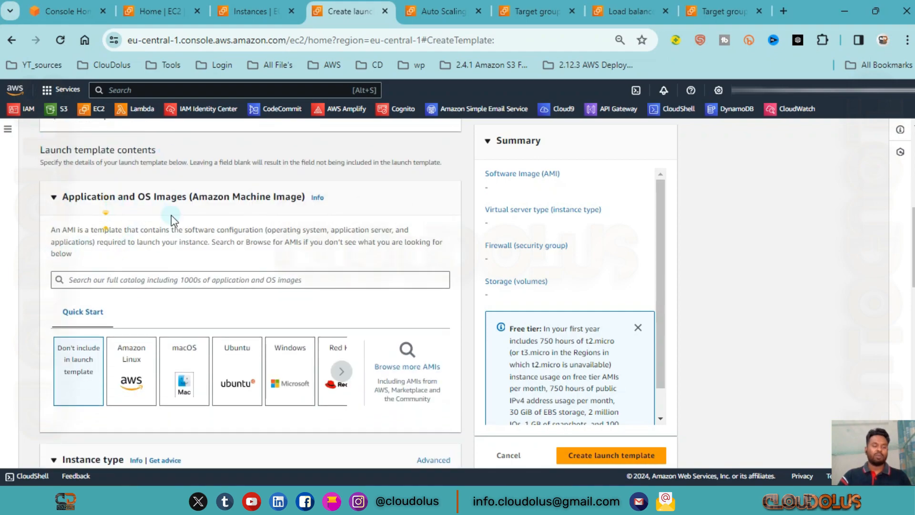
scroll(171, 216, "up", 4)
scroll(236, 205, "down", 4)
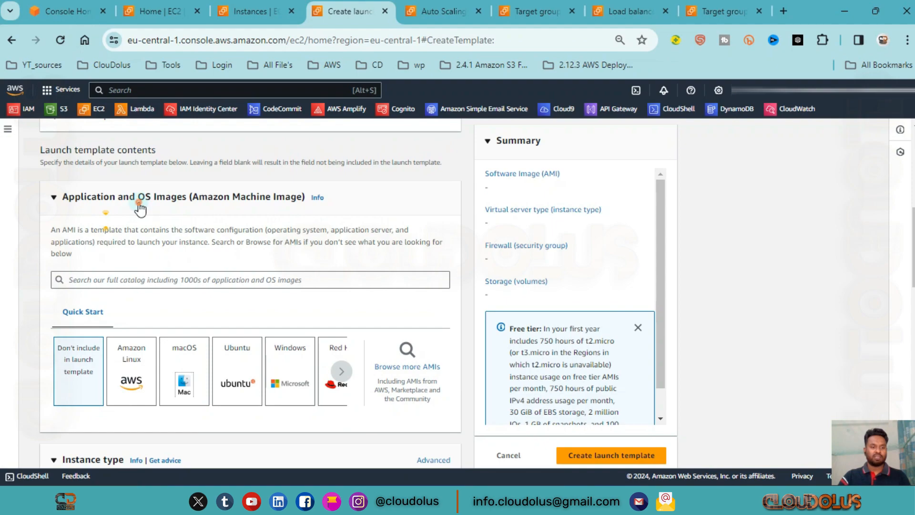
left_click_drag(138, 198, 189, 201)
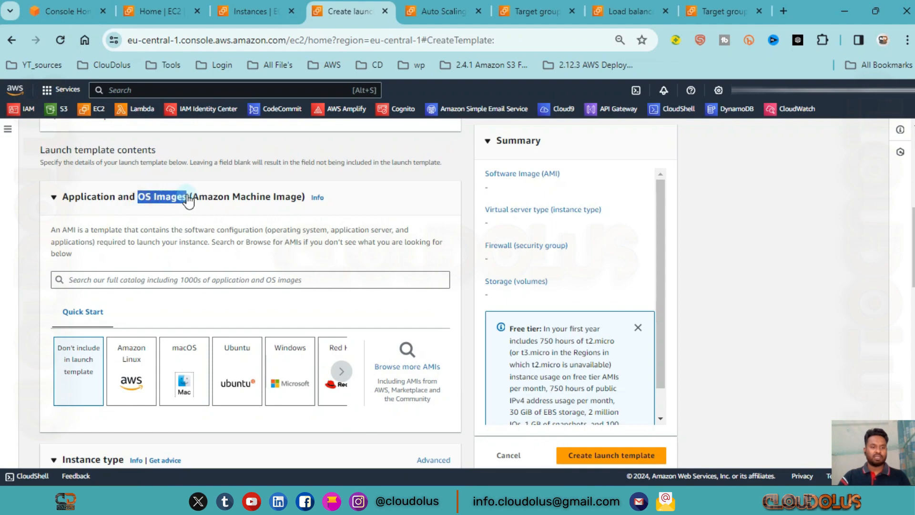
left_click(53, 196)
scroll(219, 264, "down", 3)
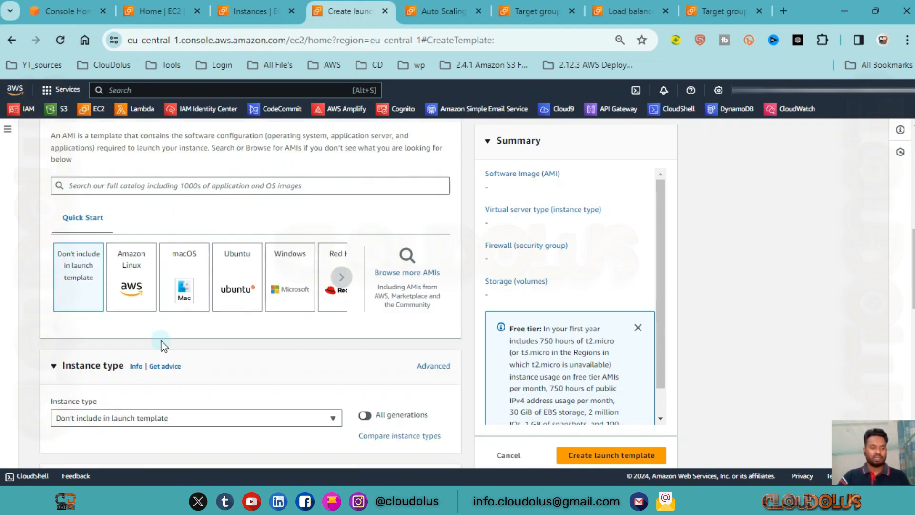
left_click(133, 263)
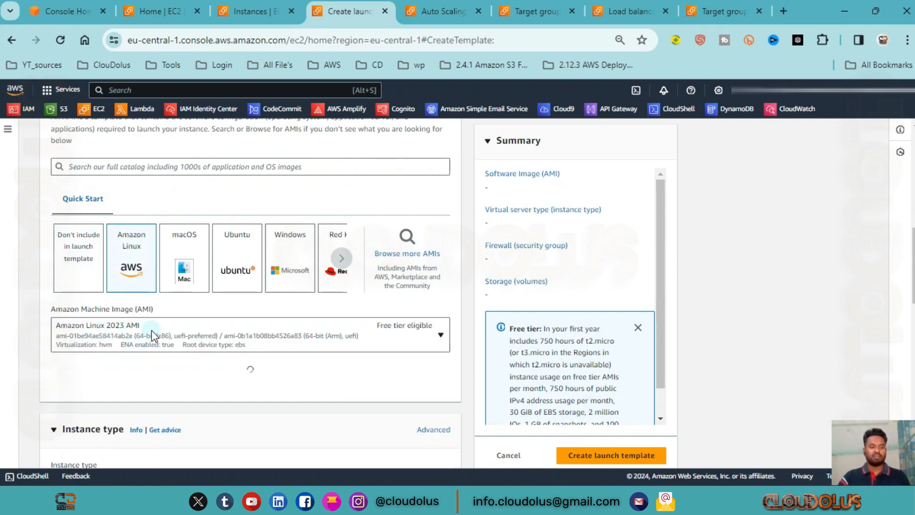
Set the launch template's instance type to t2.micro.
scroll(374, 334, "down", 3)
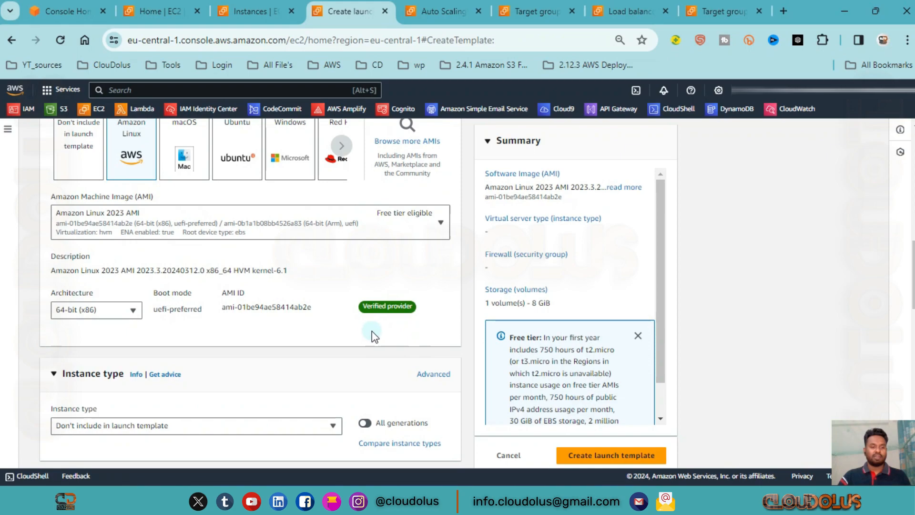
scroll(372, 335, "down", 3)
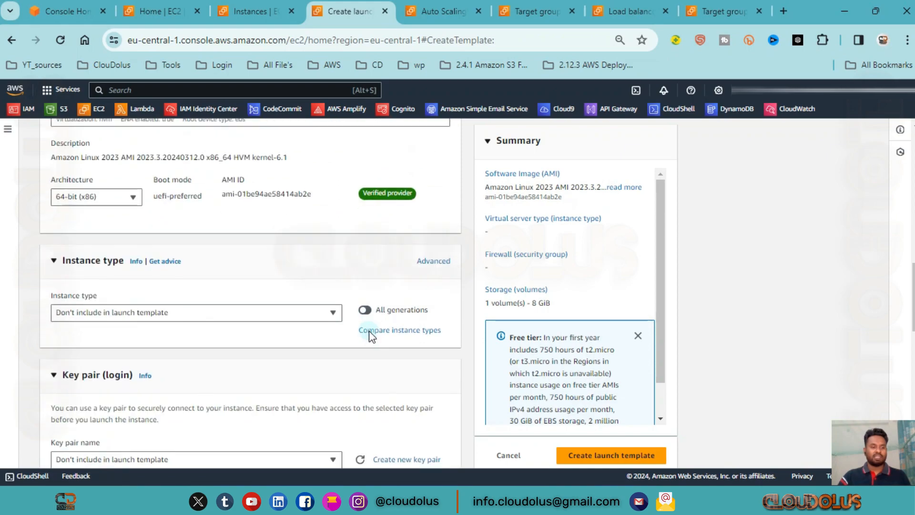
left_click(341, 316)
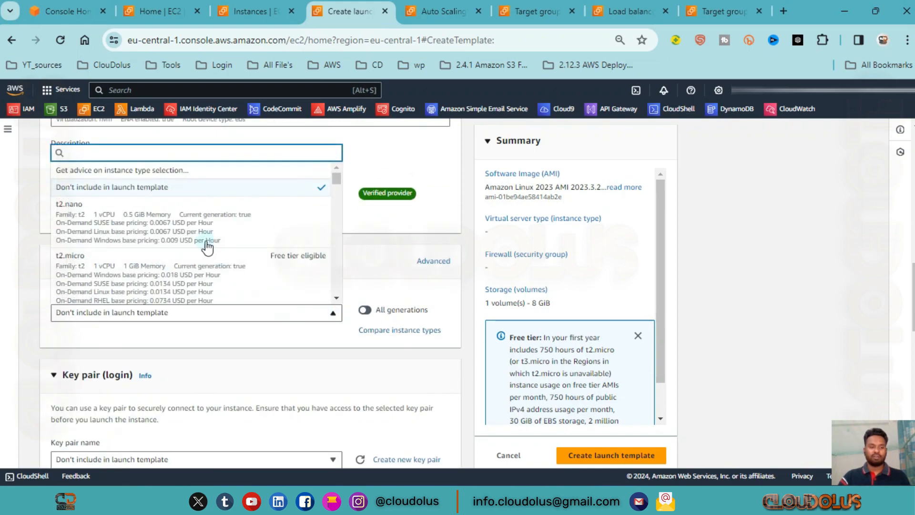
left_click(237, 278)
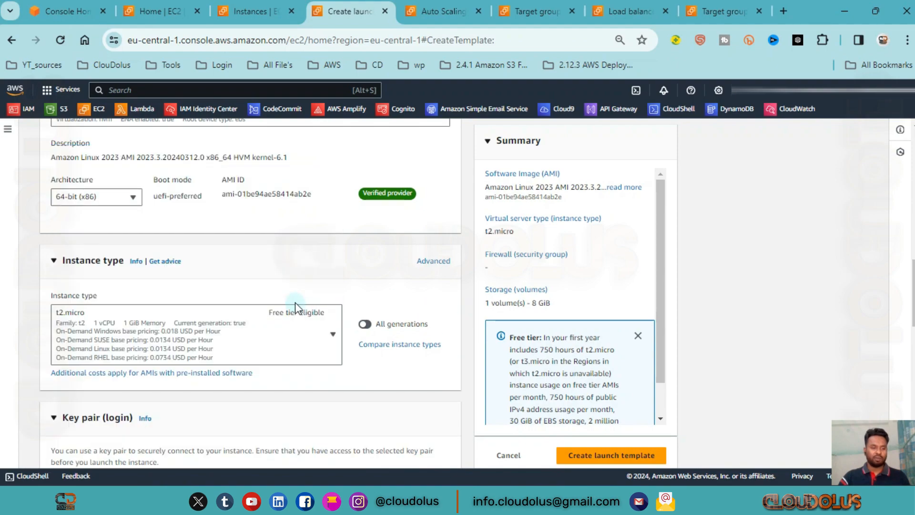
Check the available key pairs and leave the key pair out of the launch template.
scroll(295, 302, "down", 6)
left_click(239, 279)
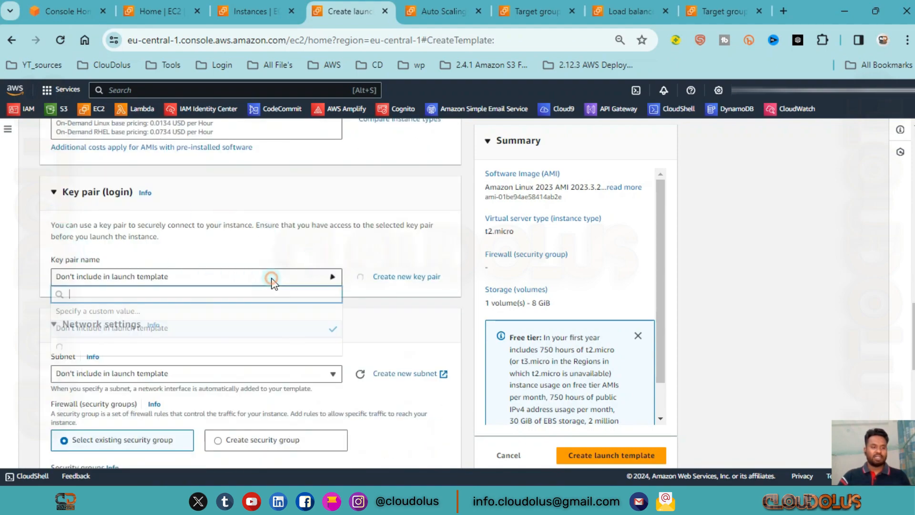
left_click(355, 288)
left_click(311, 286)
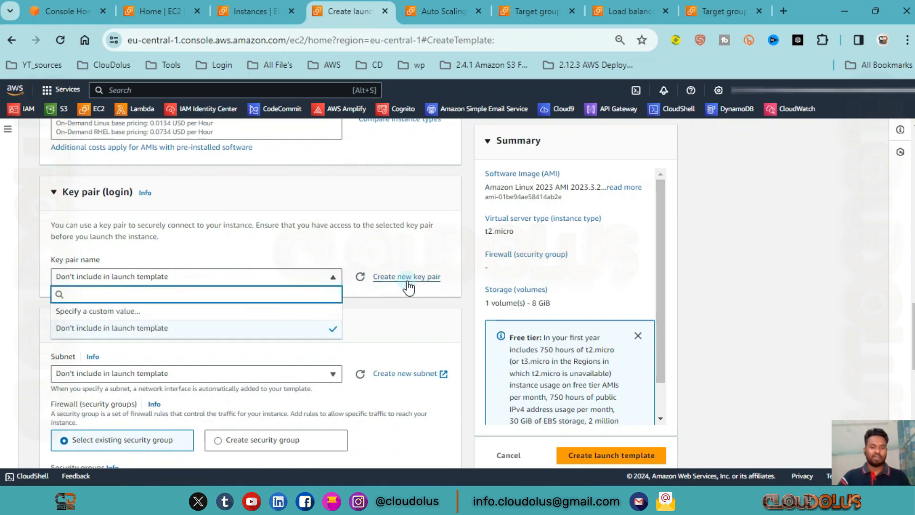
left_click(176, 271)
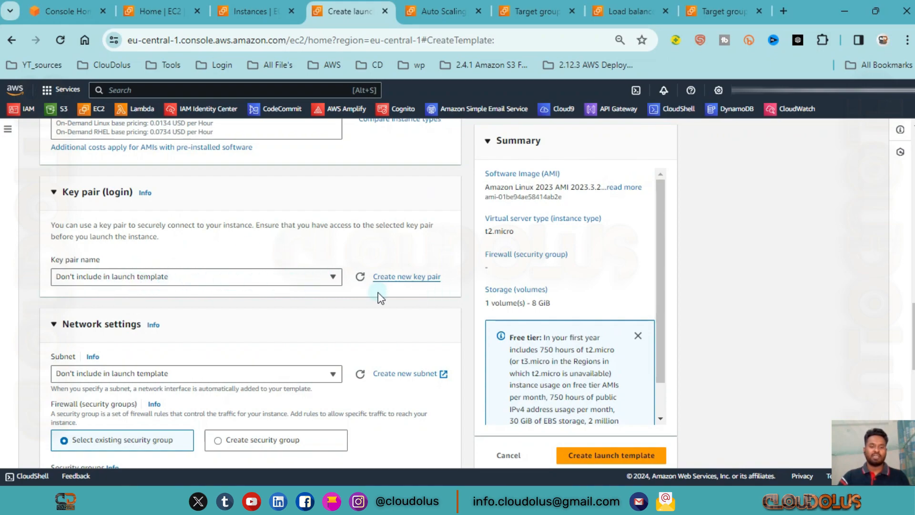
Set the launch template's firewall to create a new security group instead of using an existing one.
scroll(308, 284, "down", 2)
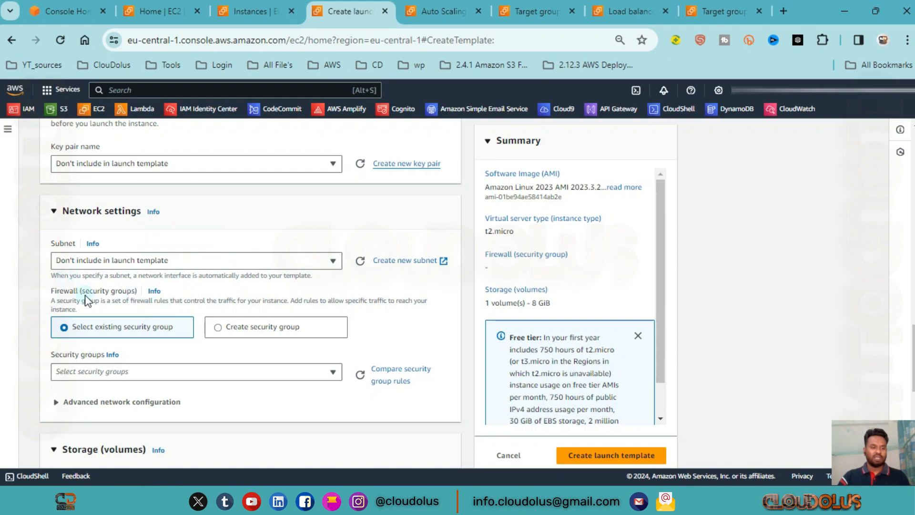
scroll(86, 301, "down", 2)
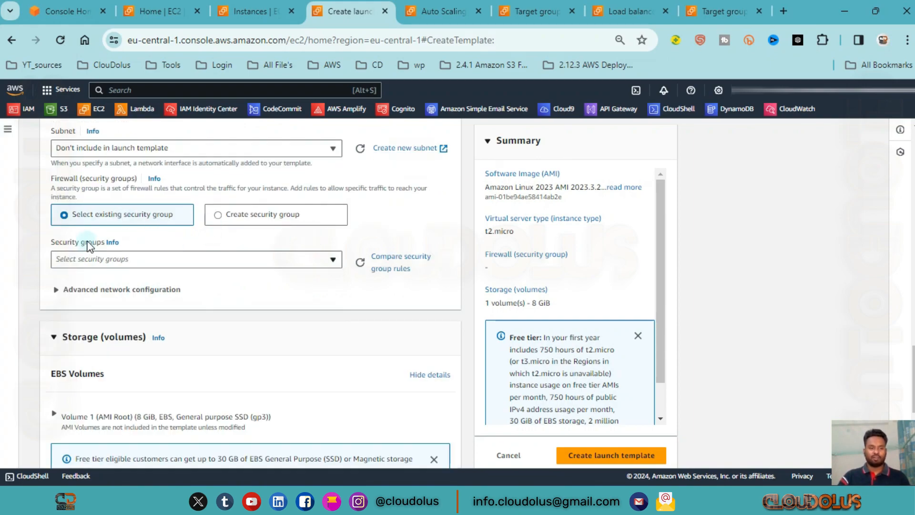
left_click(184, 262)
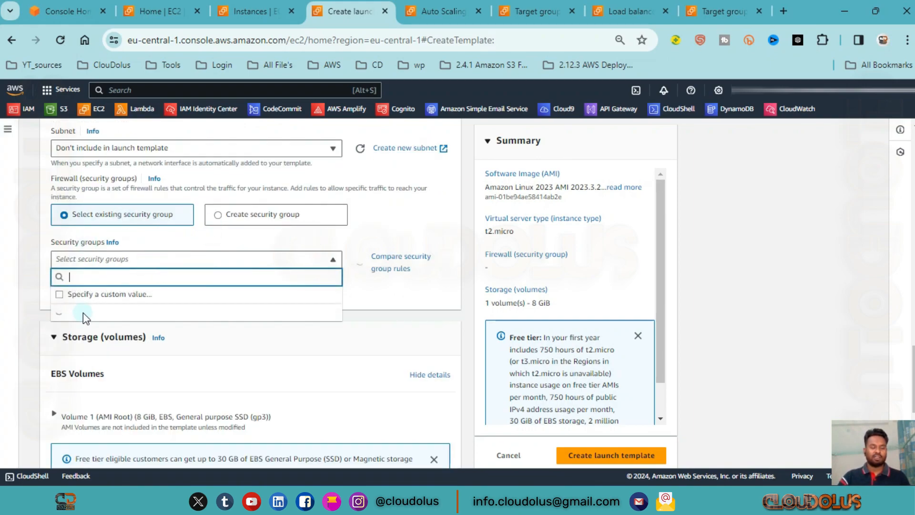
left_click(241, 215)
left_click(227, 215)
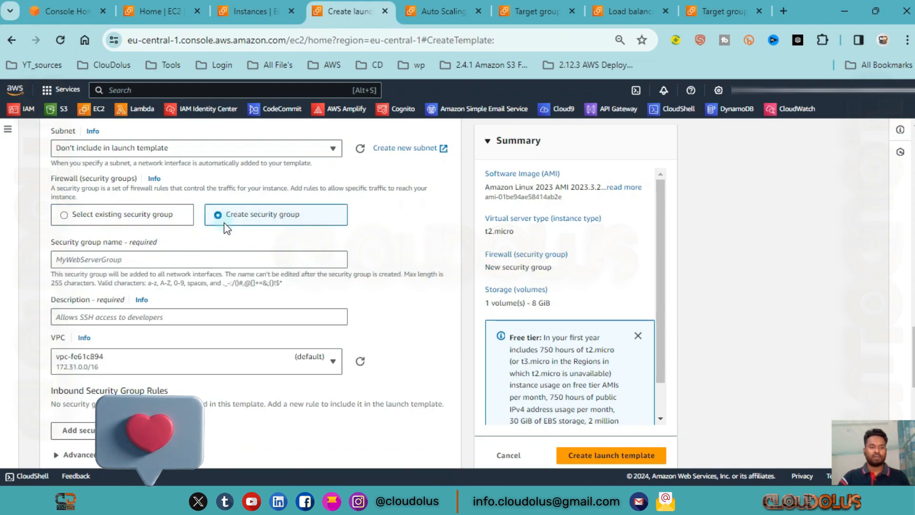
Name the new security group My-ASG-SG and use the same text as its description.
left_click(197, 256)
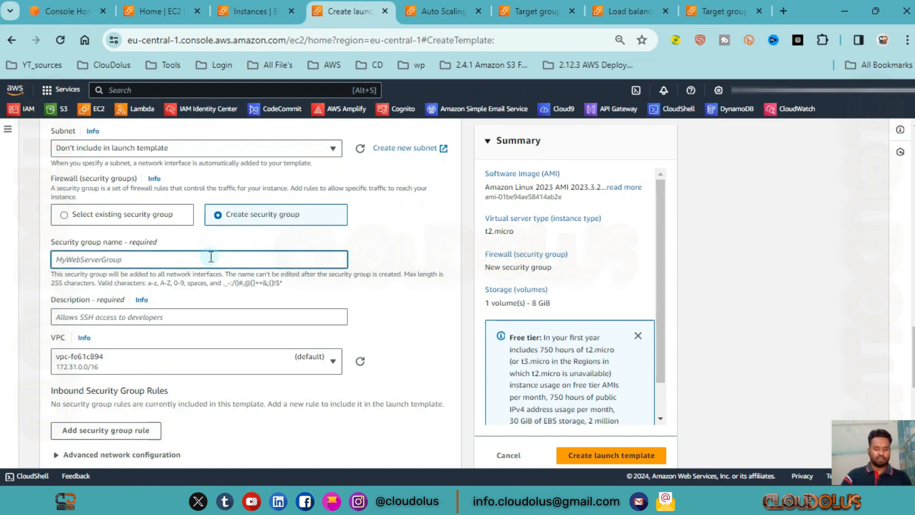
type("My-ASG-SG")
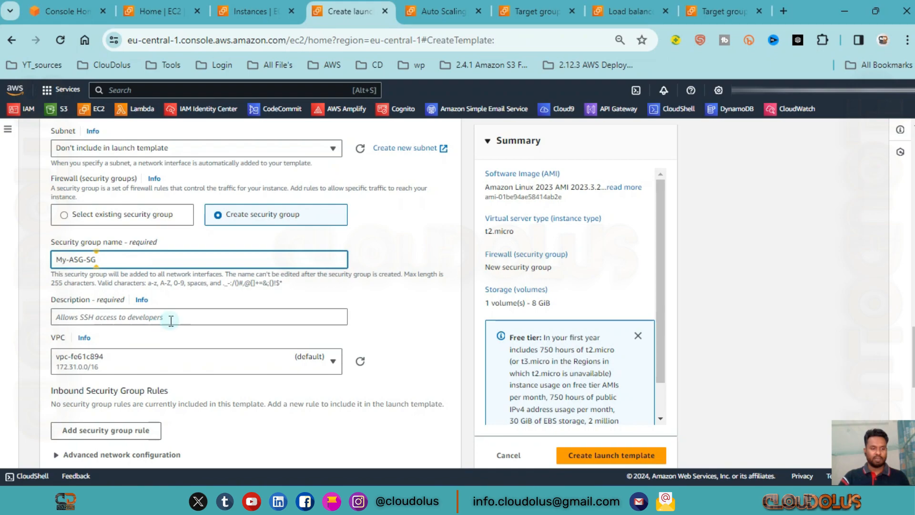
left_click_drag(111, 260, 39, 267)
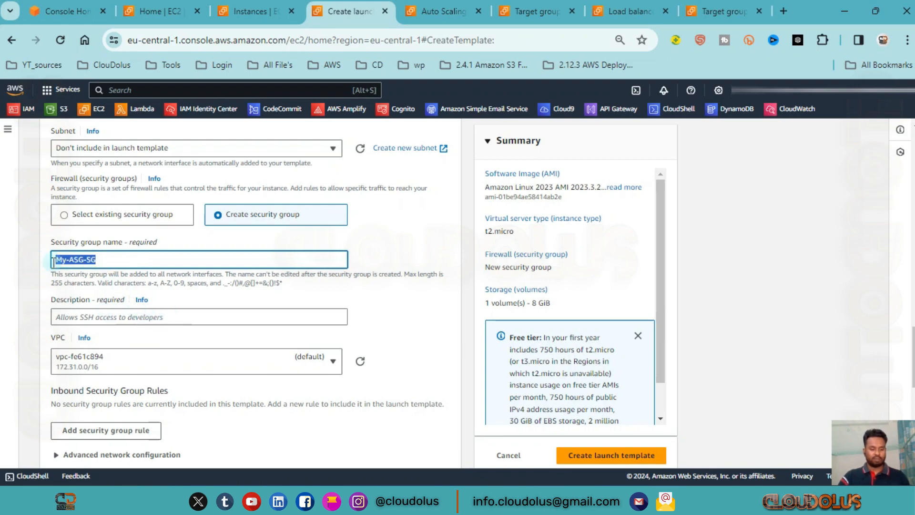
key("ctrl+c")
left_click(136, 316)
key("ctrl+v")
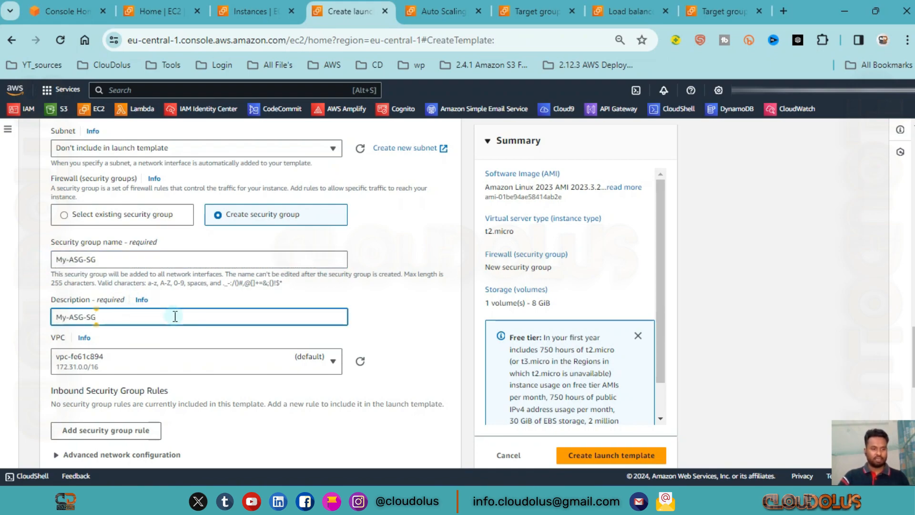
Add an inbound HTTP rule to the security group with the source type set to Anywhere.
scroll(175, 316, "down", 3)
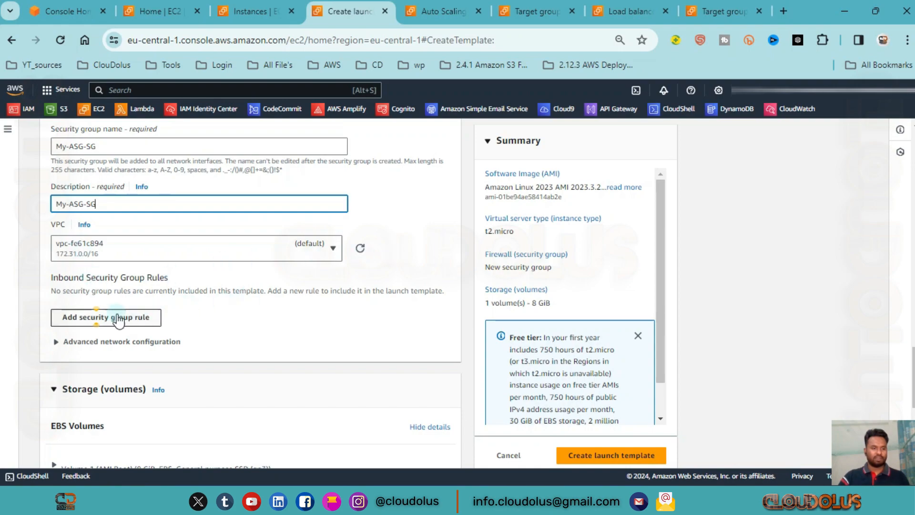
left_click(115, 324)
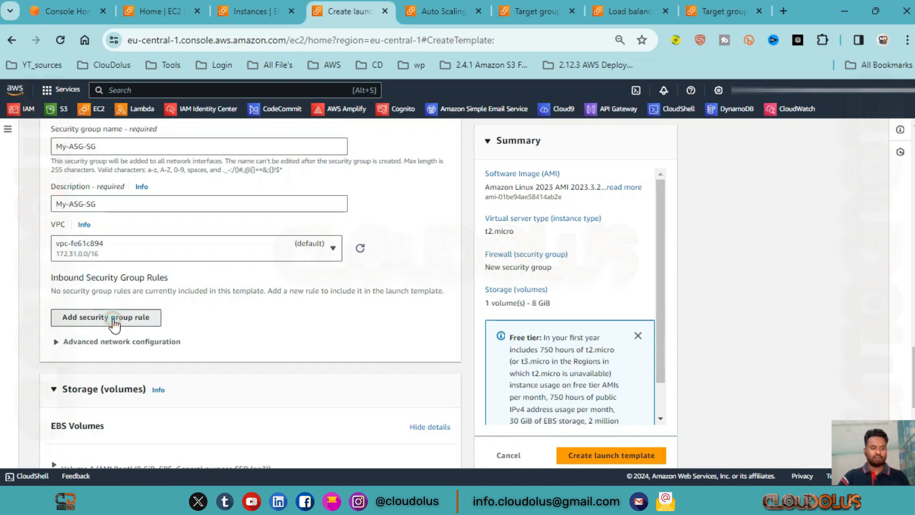
scroll(157, 341, "down", 3)
left_click(163, 228)
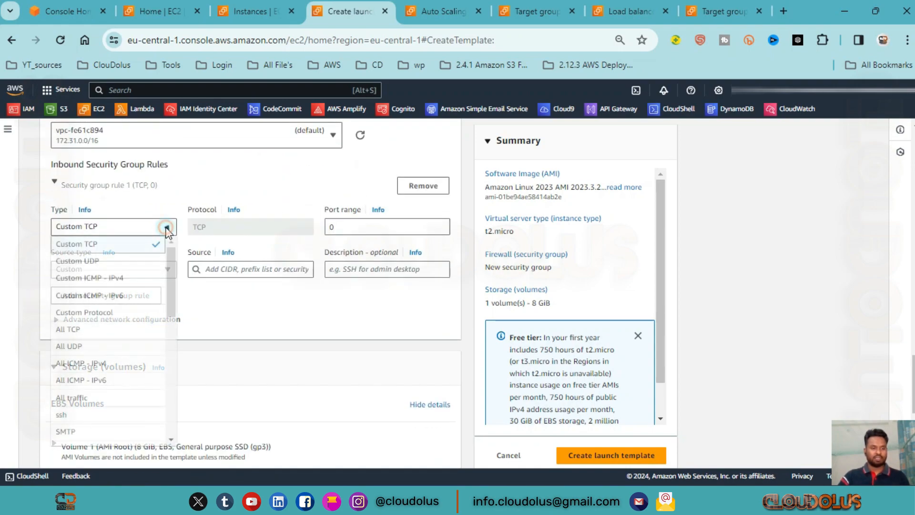
scroll(92, 334, "down", 3)
left_click(92, 371)
left_click(159, 270)
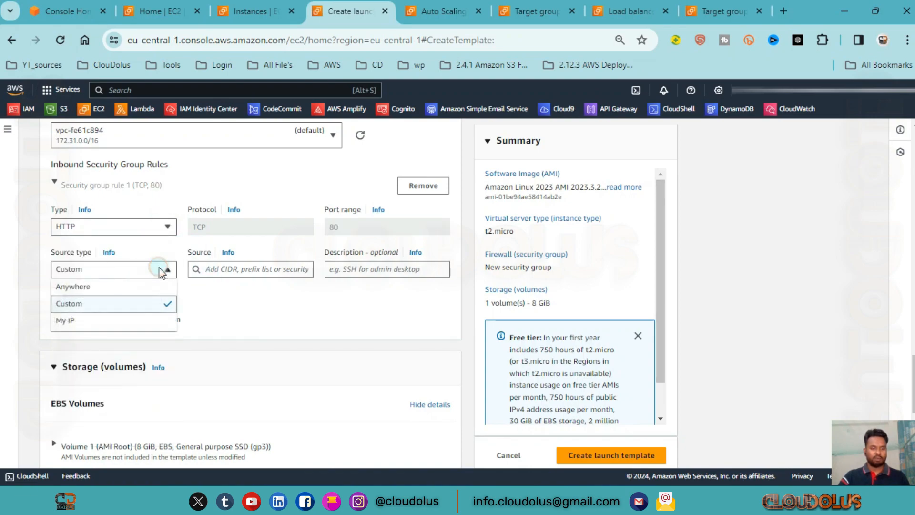
left_click(153, 287)
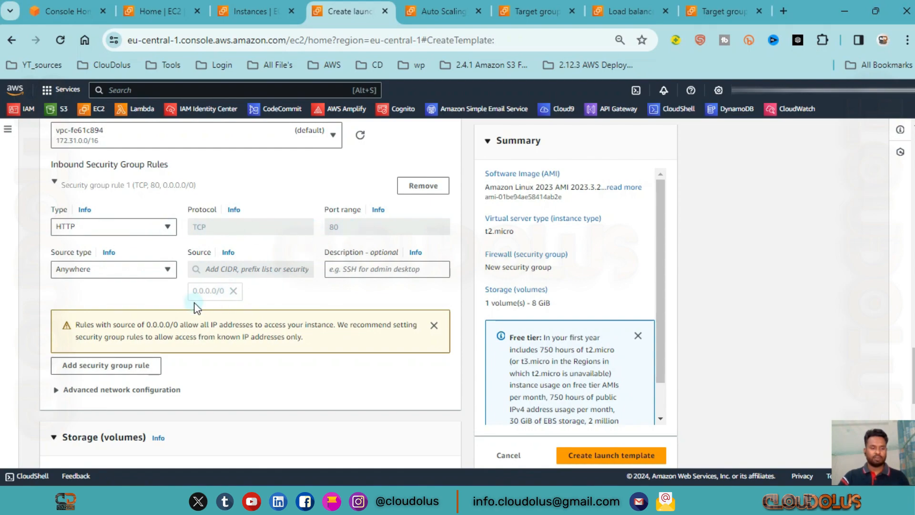
Add a second inbound rule allowing ssh with the source type set to Anywhere.
left_click(105, 365)
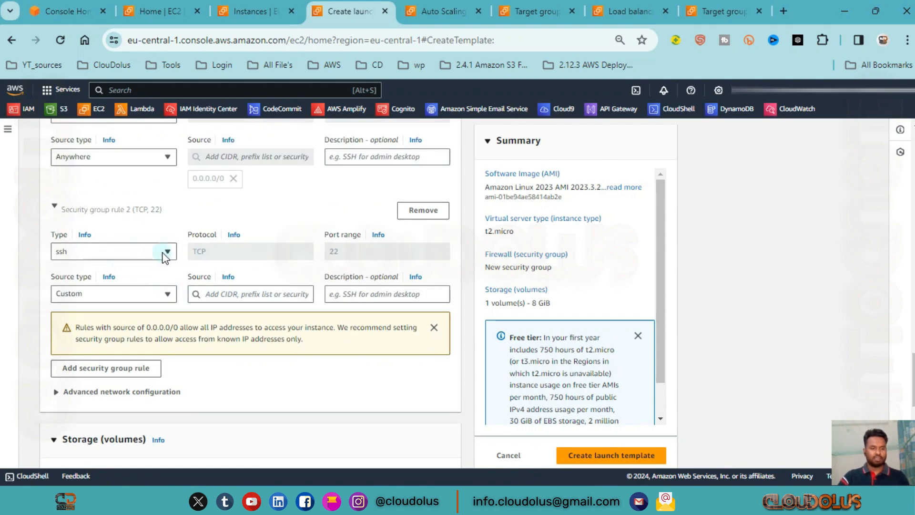
left_click(167, 293)
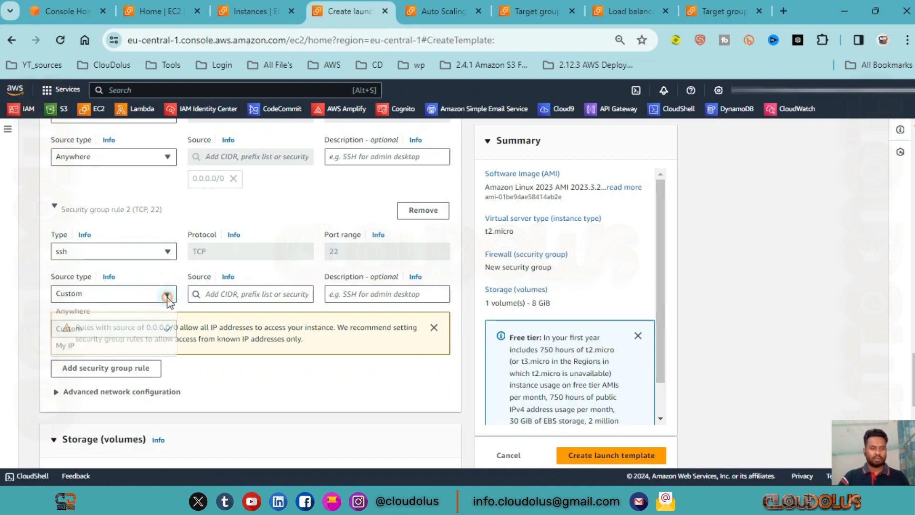
left_click(158, 315)
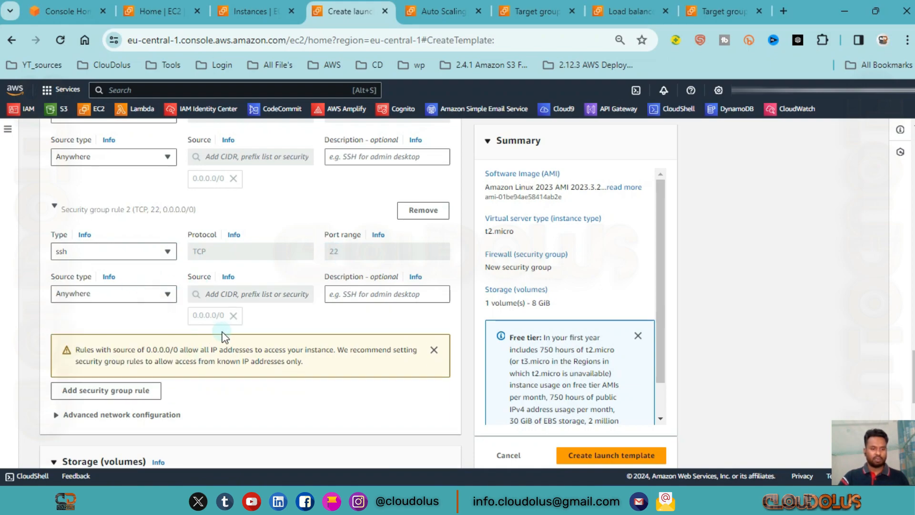
Add a third inbound rule allowing HTTPS from Anywhere and review the security group's rules.
left_click(106, 390)
scroll(119, 236, "down", 3)
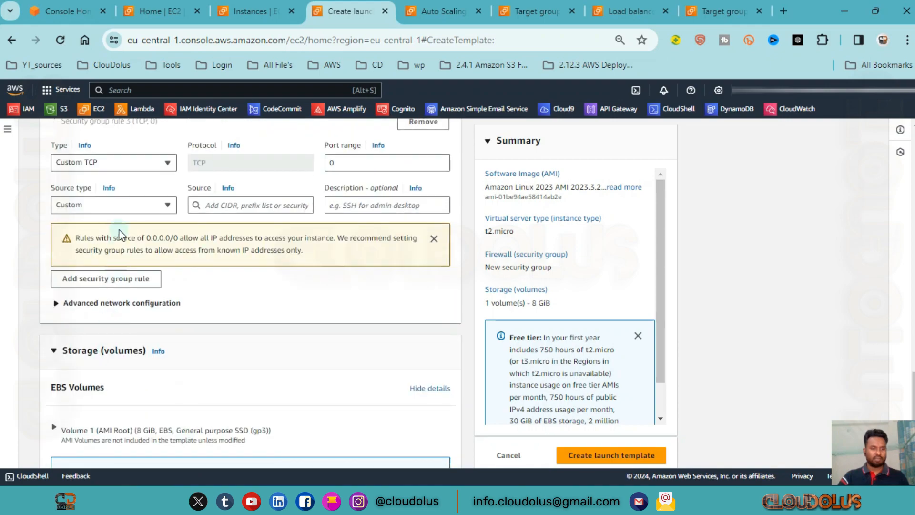
left_click(159, 162)
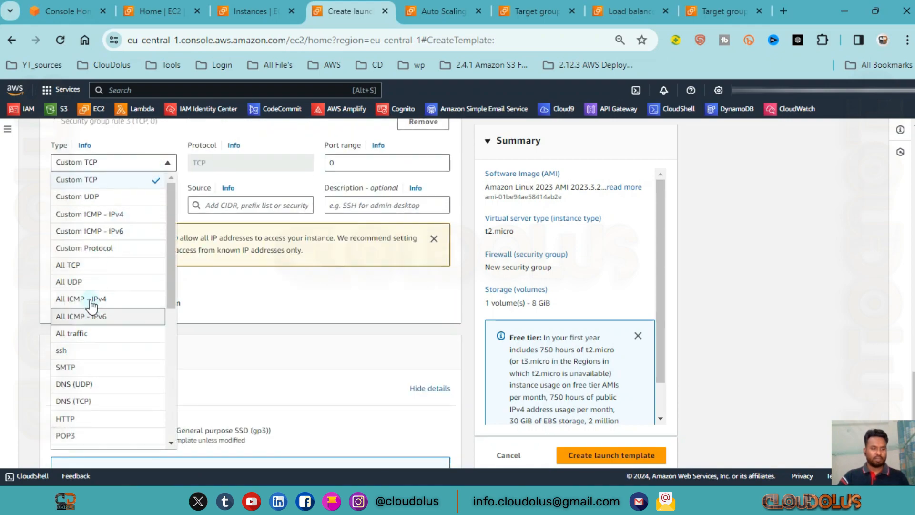
scroll(96, 430, "down", 2)
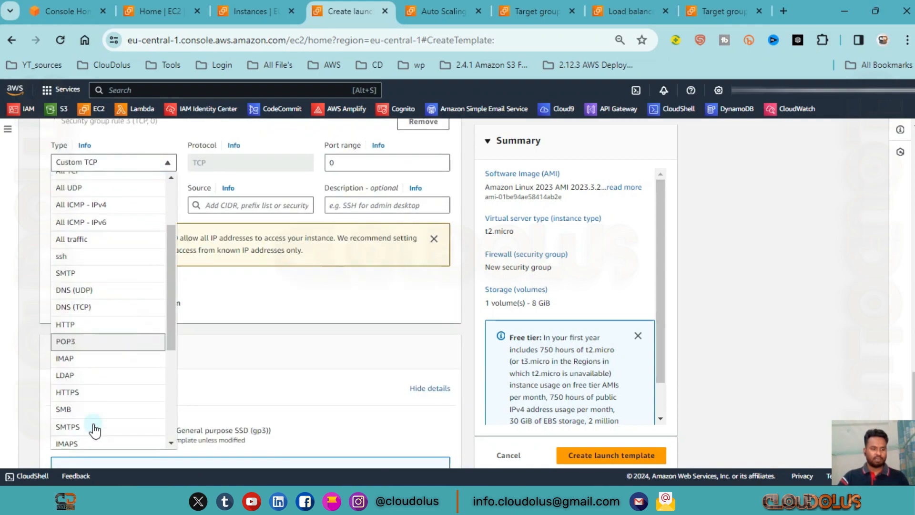
left_click(95, 376)
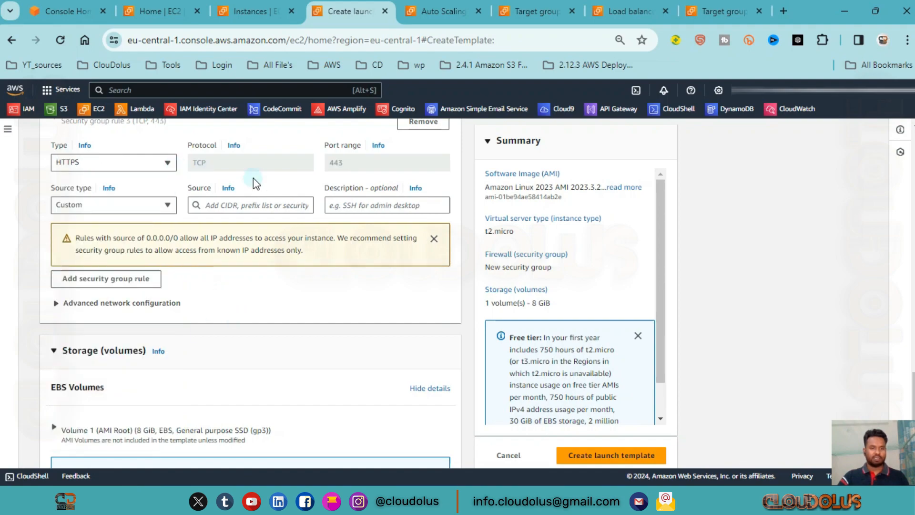
left_click(166, 206)
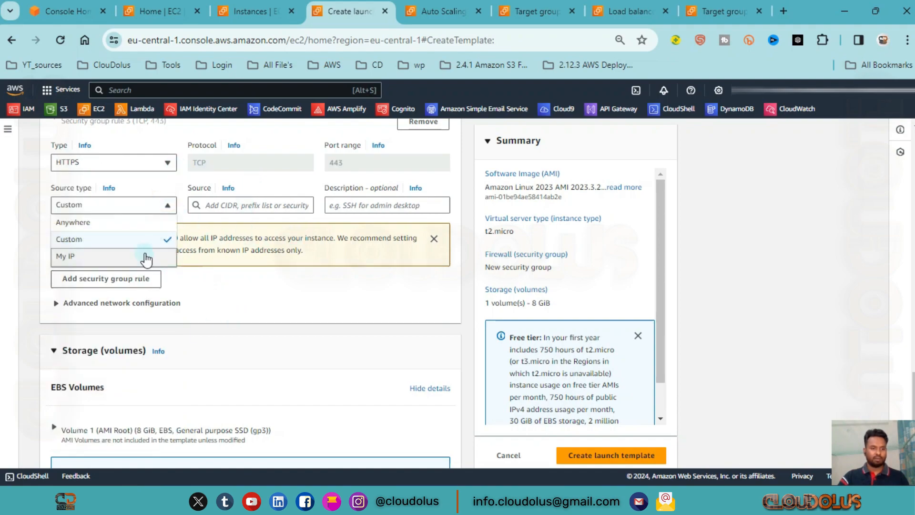
left_click(146, 231)
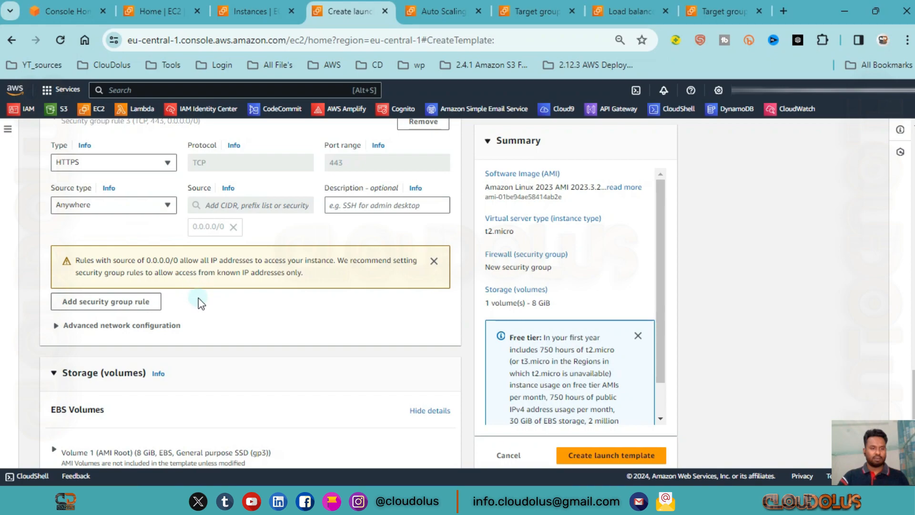
scroll(199, 299, "down", 3)
scroll(201, 303, "up", 5)
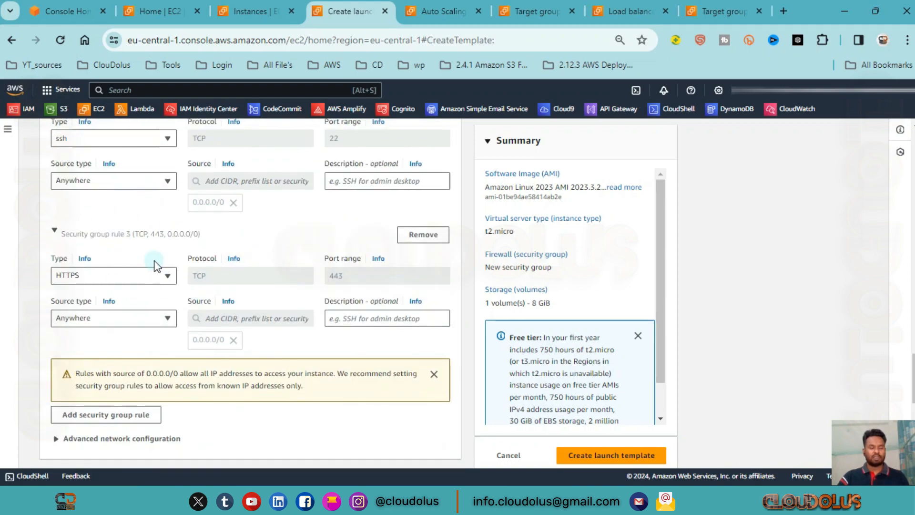
scroll(153, 259, "up", 5)
scroll(116, 309, "down", 10)
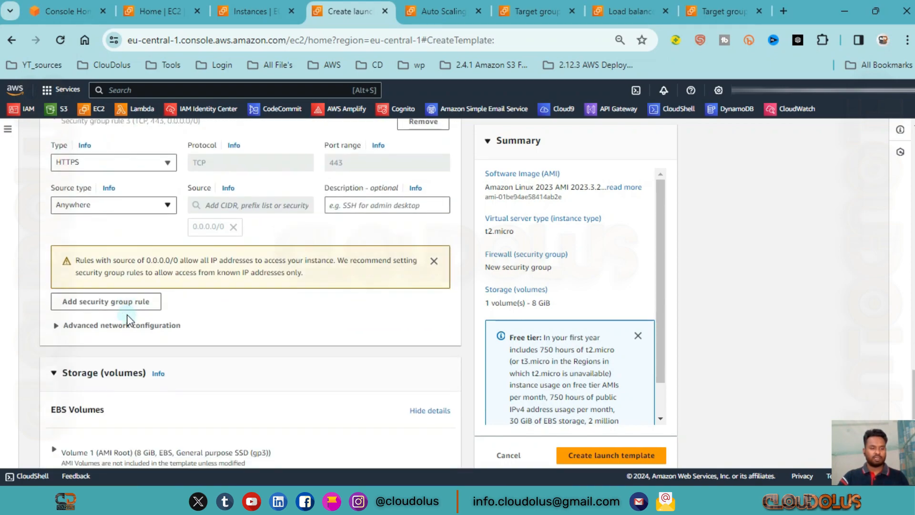
Expand the launch template's advanced details and go to the empty user data field.
scroll(95, 314, "down", 3)
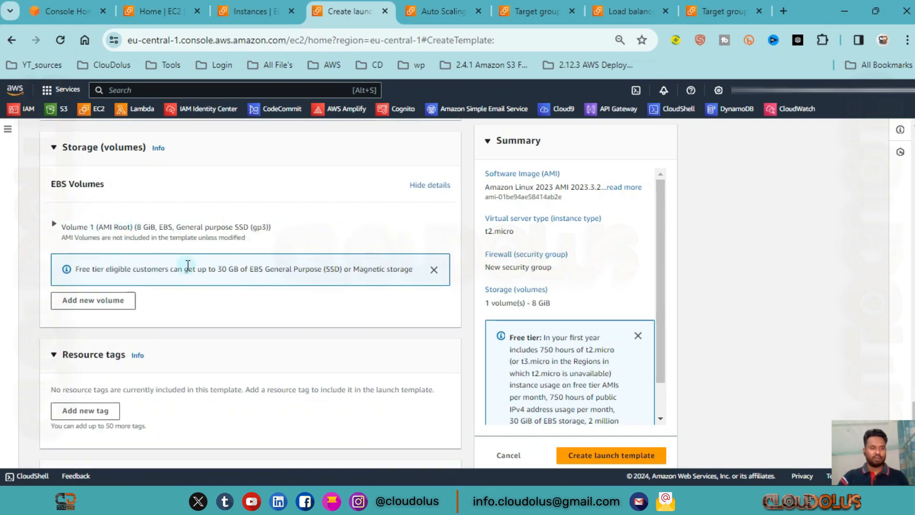
scroll(156, 323, "down", 1)
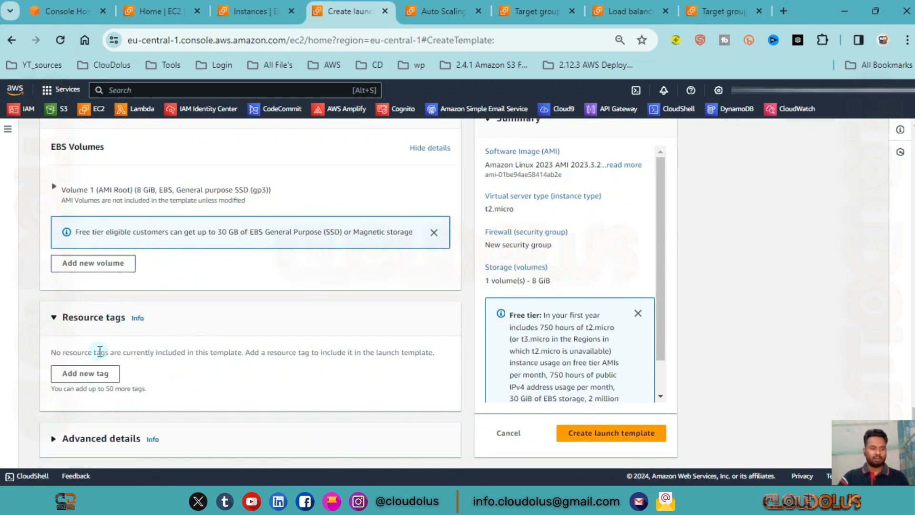
left_click(67, 438)
scroll(201, 353, "down", 7)
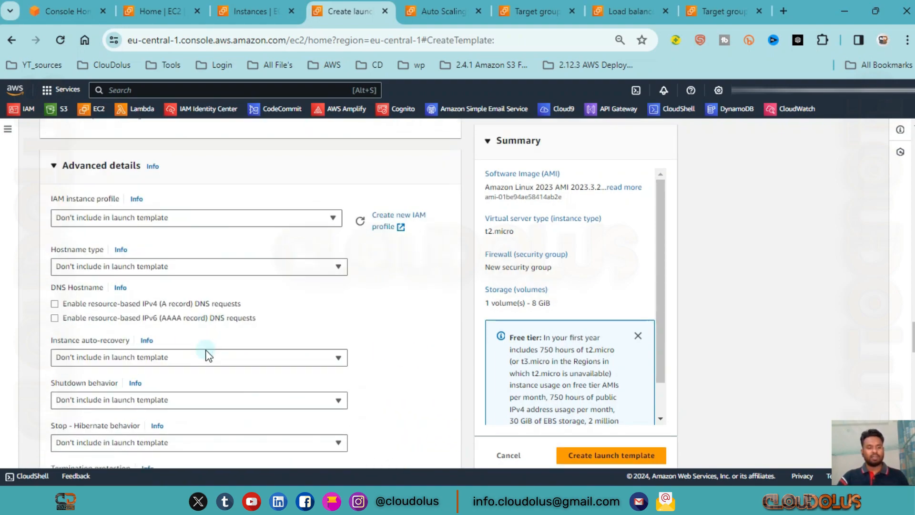
scroll(209, 343, "down", 20)
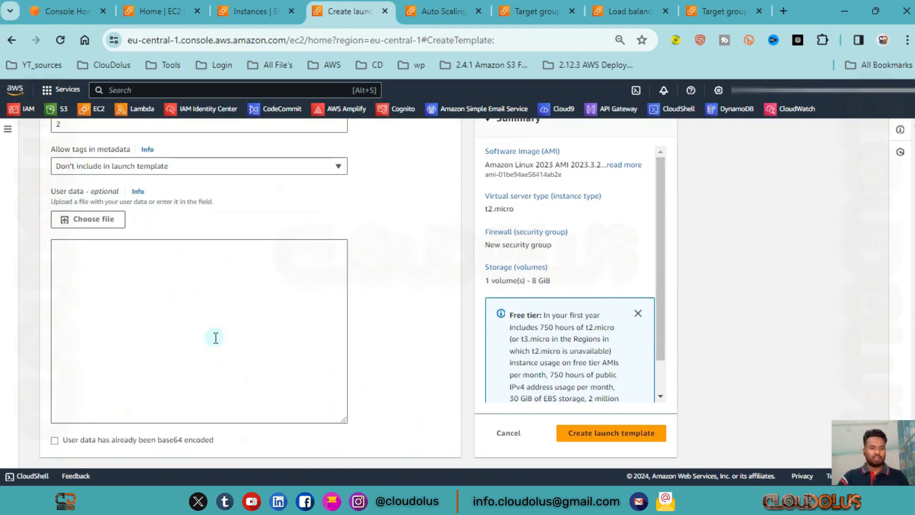
scroll(216, 337, "up", 2)
scroll(147, 343, "down", 2)
left_click(131, 260)
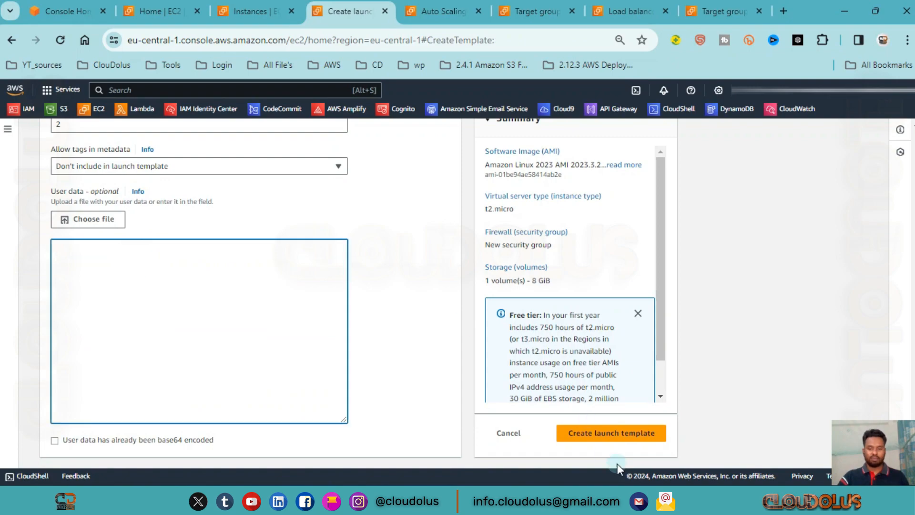
Copy the bash script that installs Apache httpd and writes index.html from the Notepad notes into the template's user data.
left_click(777, 292)
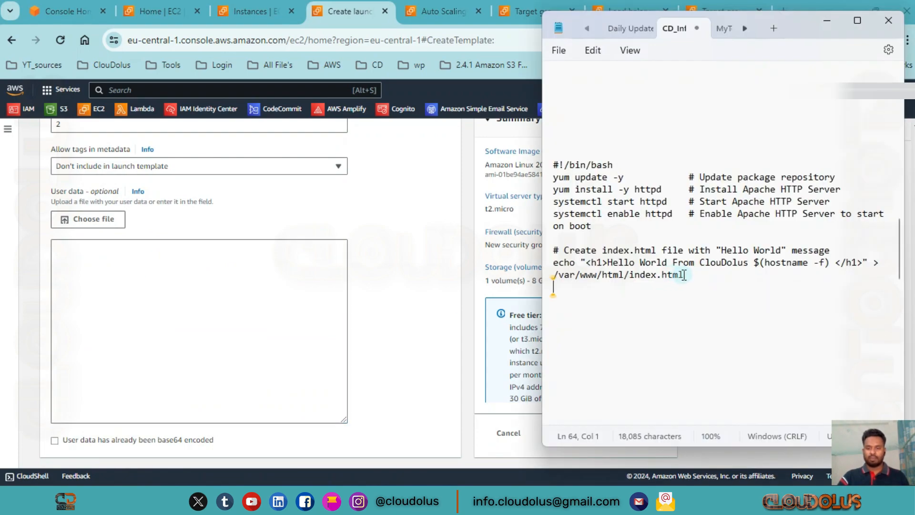
left_click_drag(684, 276, 544, 170)
key("ctrl+c")
left_click(82, 288)
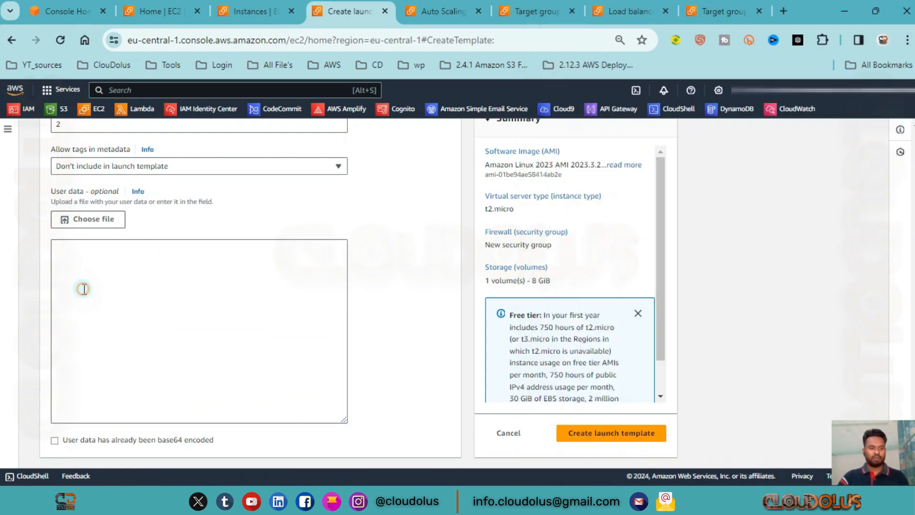
key("ctrl+v")
key("ctrl+v")
key("ctrl+z")
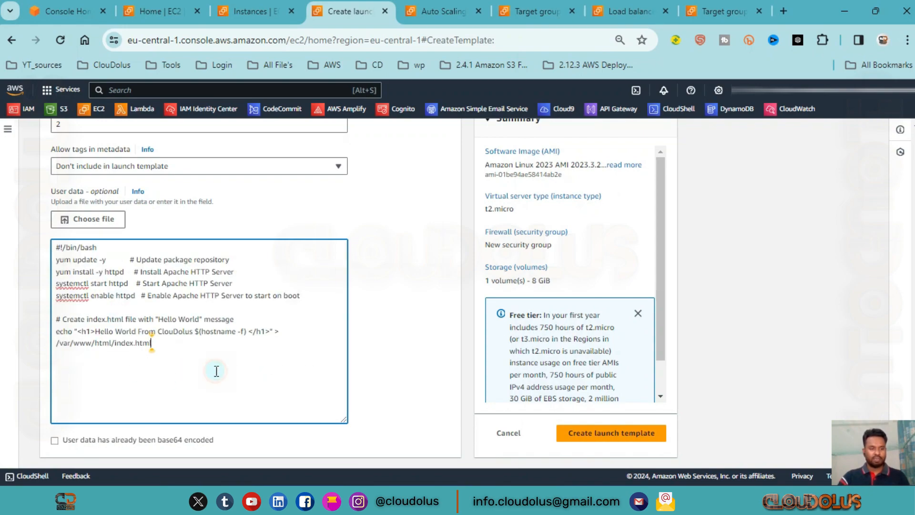
Create the launch template with the configured settings and look over the suggested next steps.
scroll(448, 386, "up", 5)
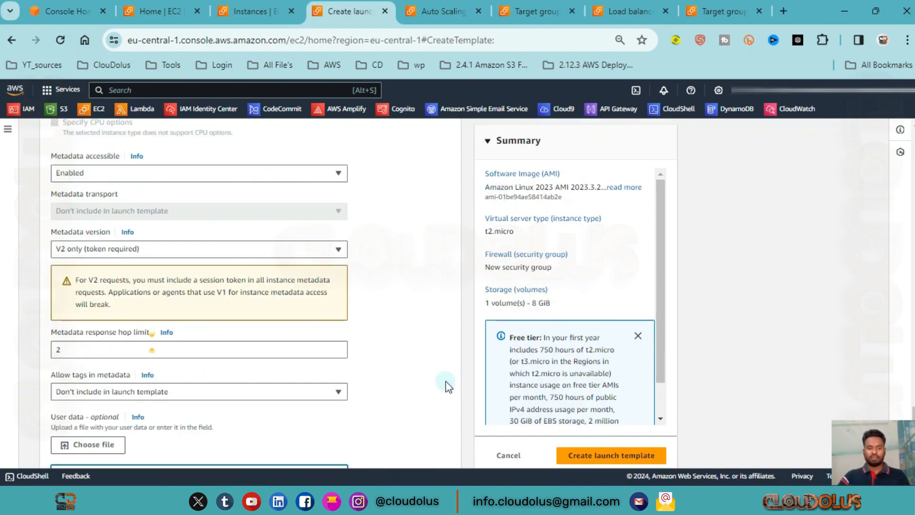
scroll(448, 386, "down", 5)
left_click(613, 443)
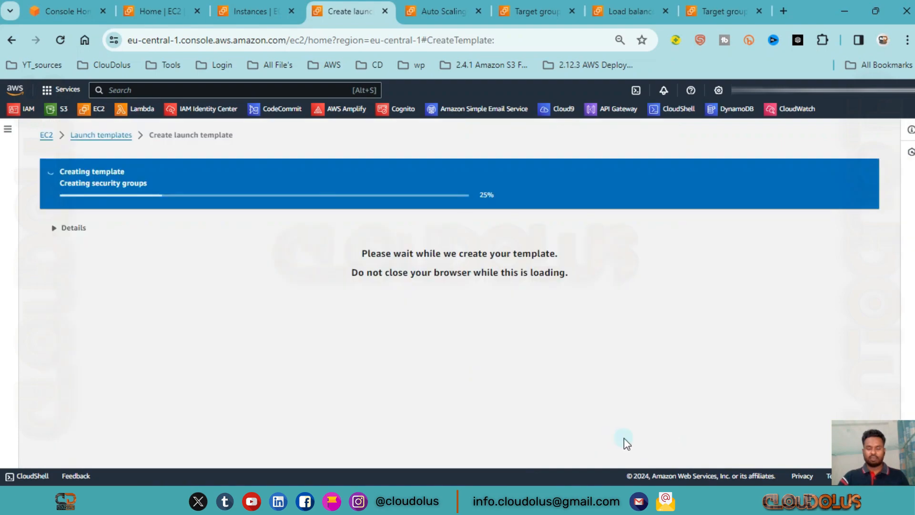
scroll(639, 358, "down", 2)
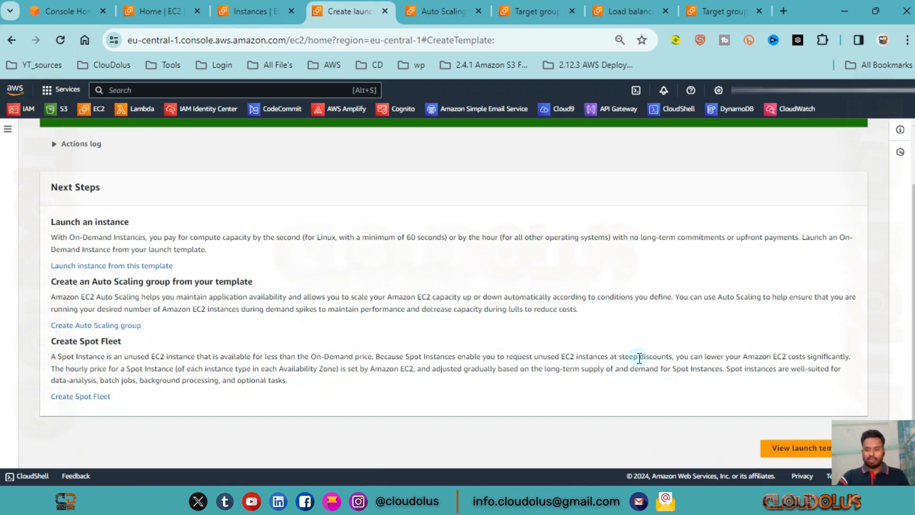
Review the launch templates, target groups and load balancers lists to check the resources created for Auto Scaling.
left_click(828, 452)
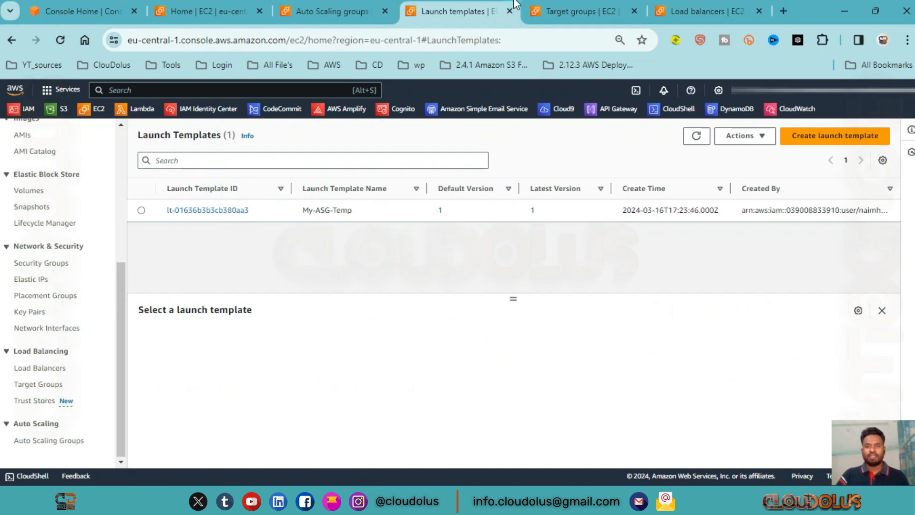
left_click(579, 11)
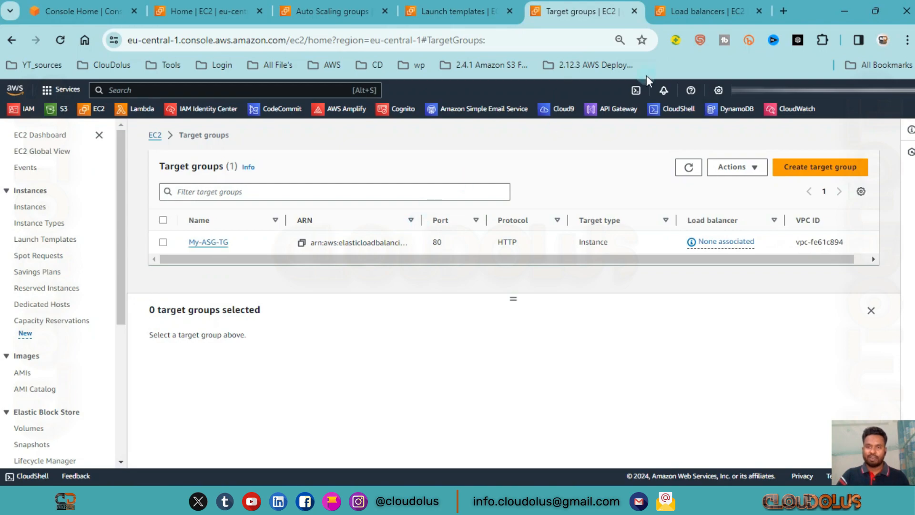
left_click(693, 11)
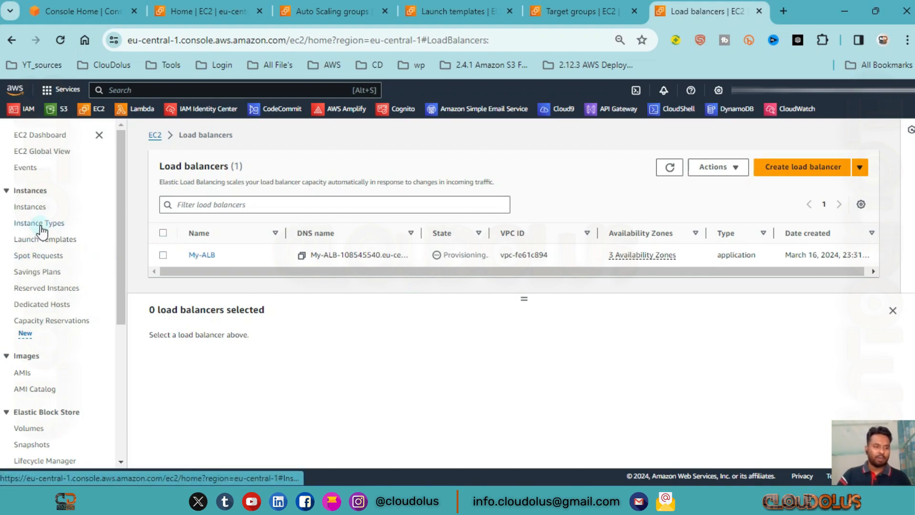
scroll(31, 335, "down", 5)
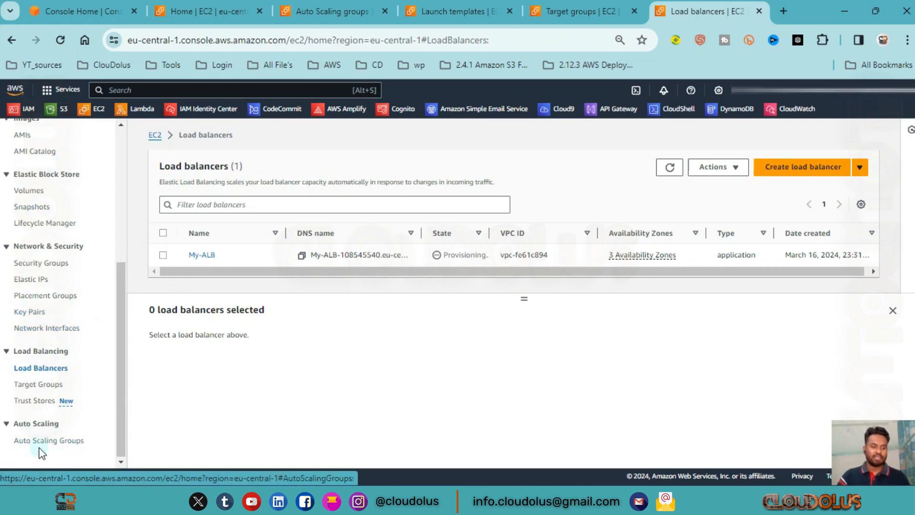
Start creating an Auto Scaling group and name it My-ASG.
left_click(352, 13)
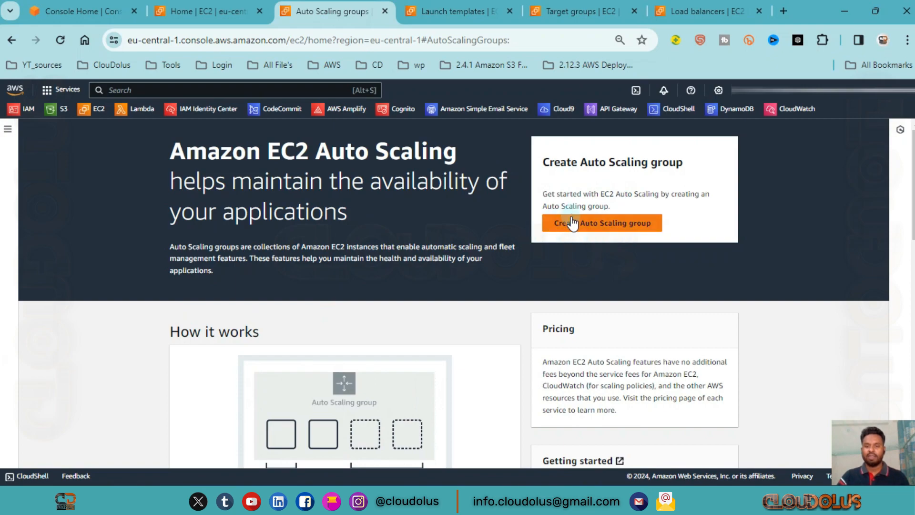
left_click(604, 233)
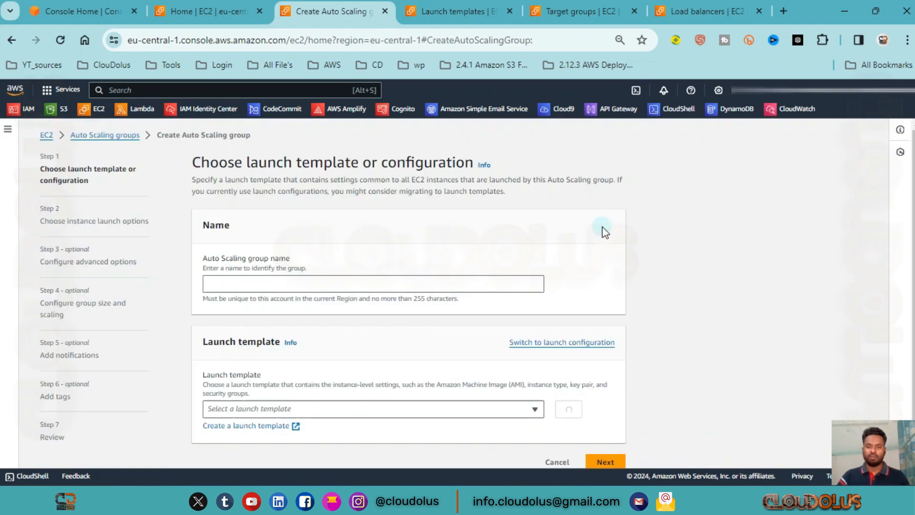
left_click(277, 283)
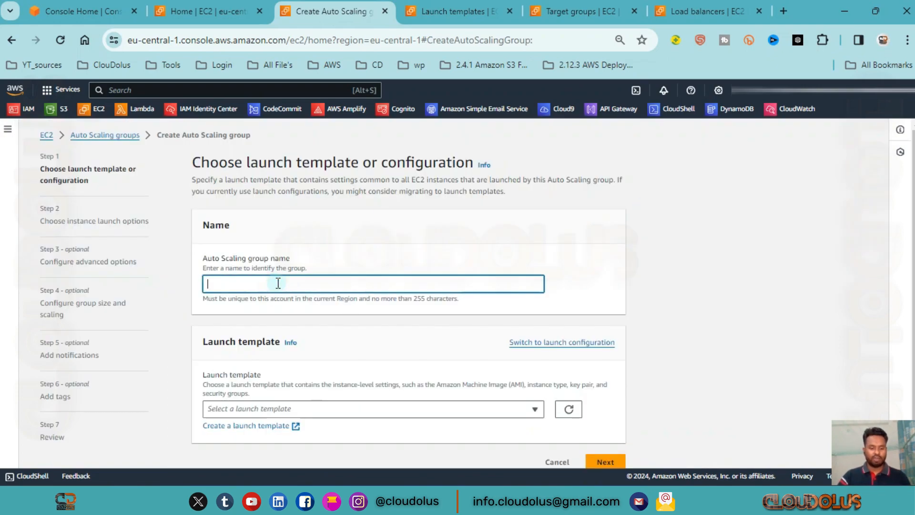
type("My-ASG")
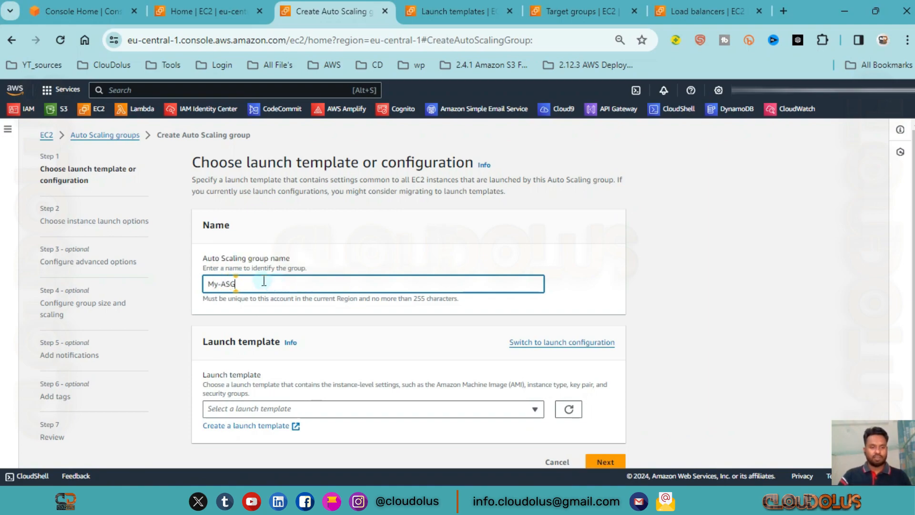
Choose My-ASG-Temp as the group's launch template, check its details and continue to the instance launch options.
scroll(268, 277, "down", 1)
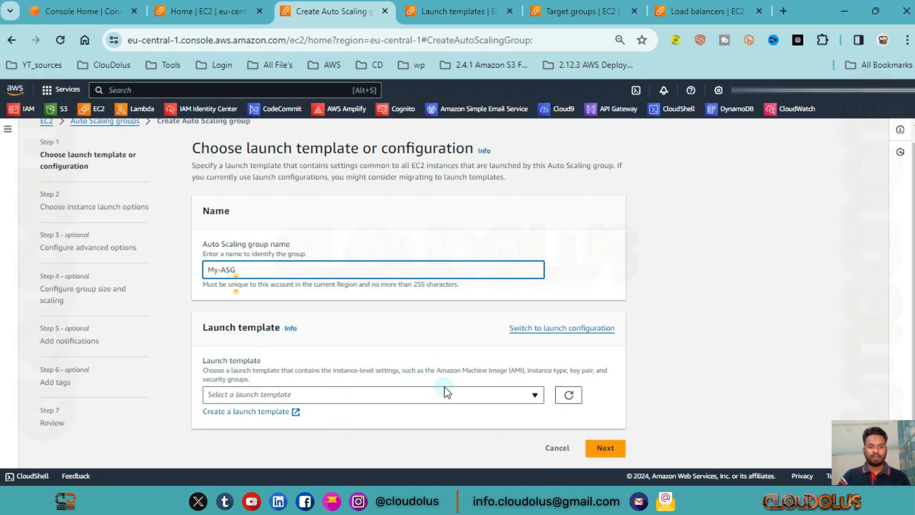
left_click(534, 396)
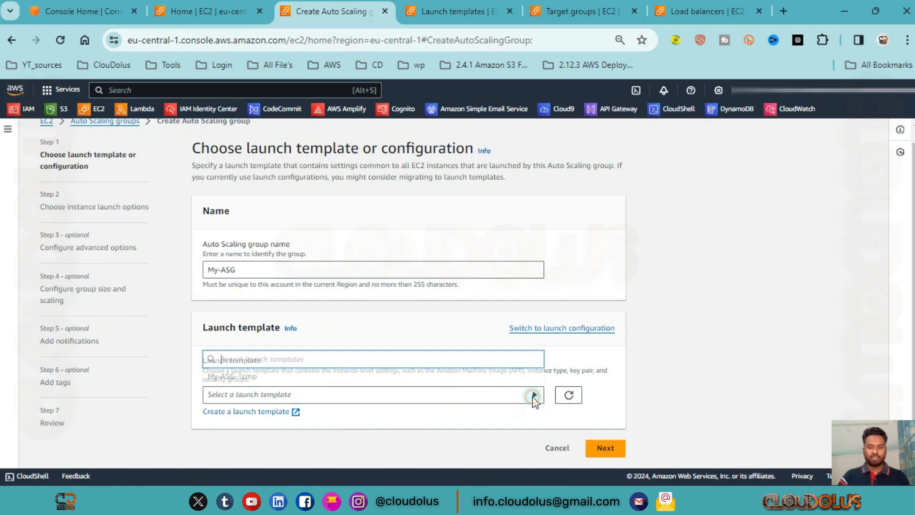
left_click(238, 377)
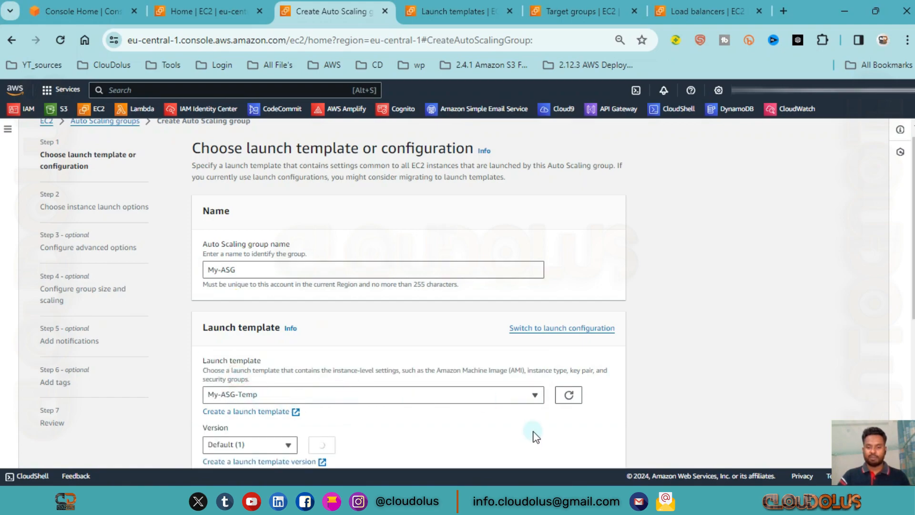
scroll(416, 397, "down", 5)
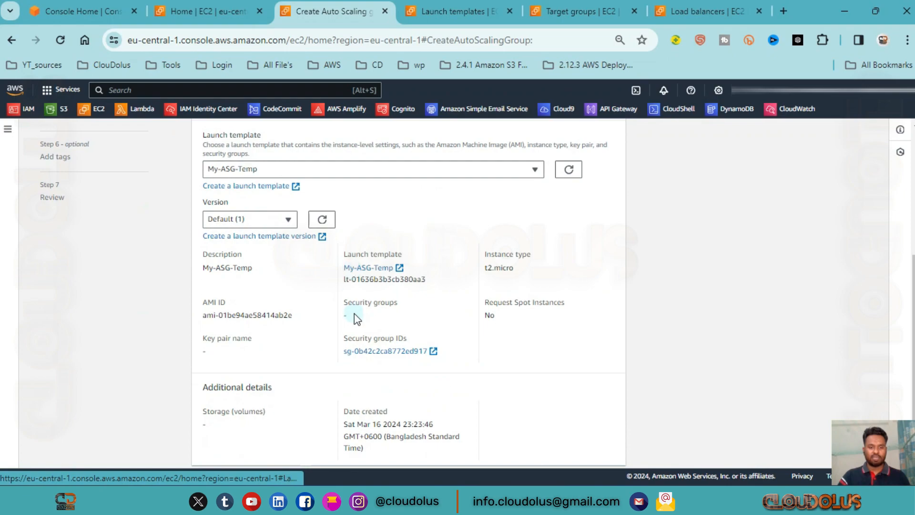
scroll(354, 313, "down", 1)
left_click(598, 451)
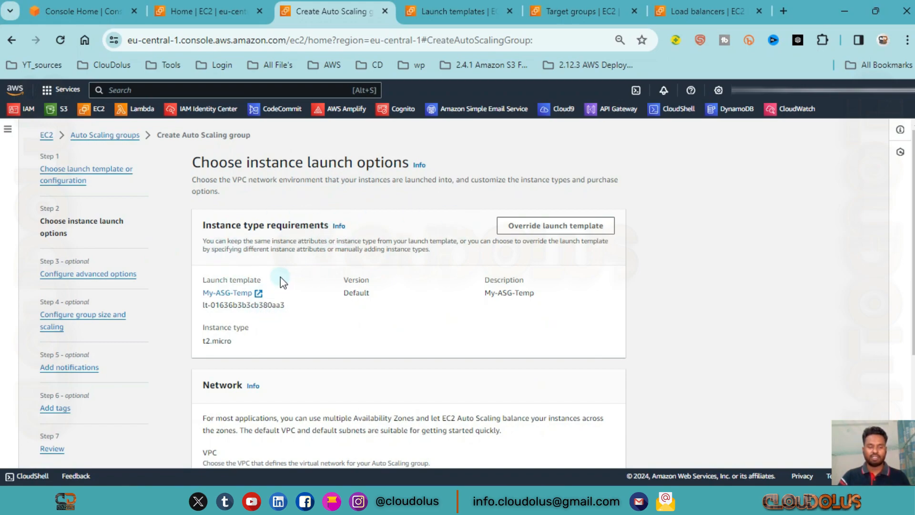
Override the launch template to look over the vCPU and memory requirements, and reset to the launch template.
left_click(545, 230)
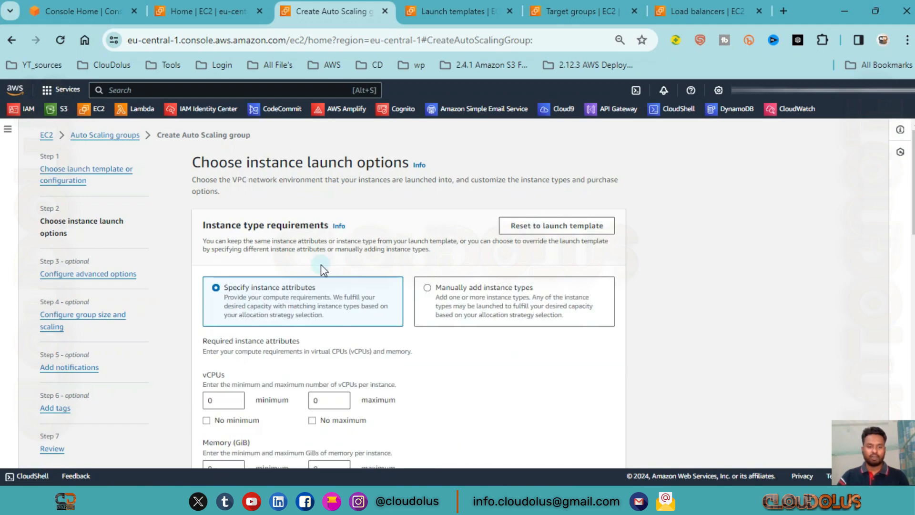
scroll(363, 319, "down", 2)
scroll(327, 329, "down", 8)
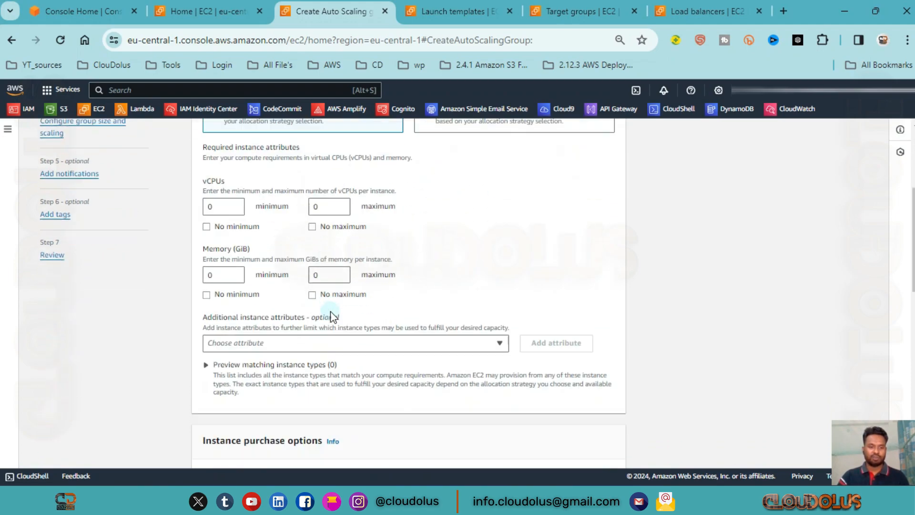
scroll(329, 336, "up", 10)
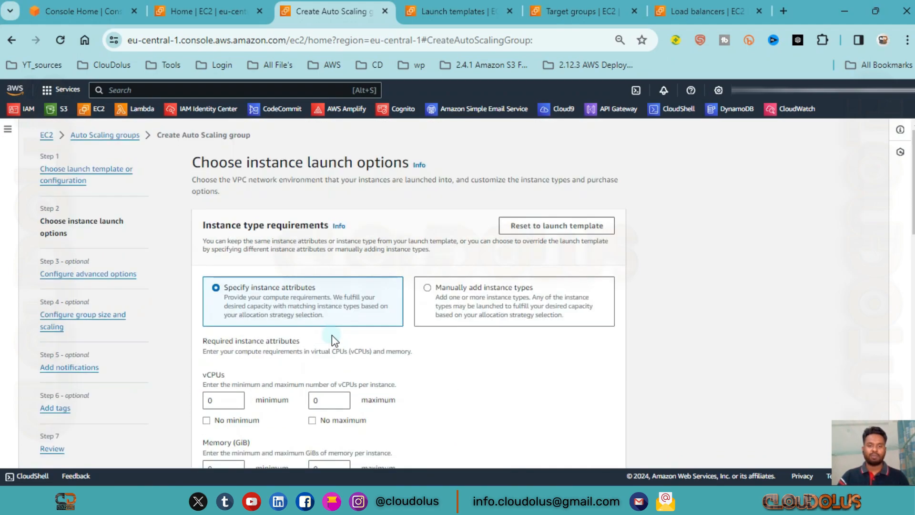
left_click(589, 231)
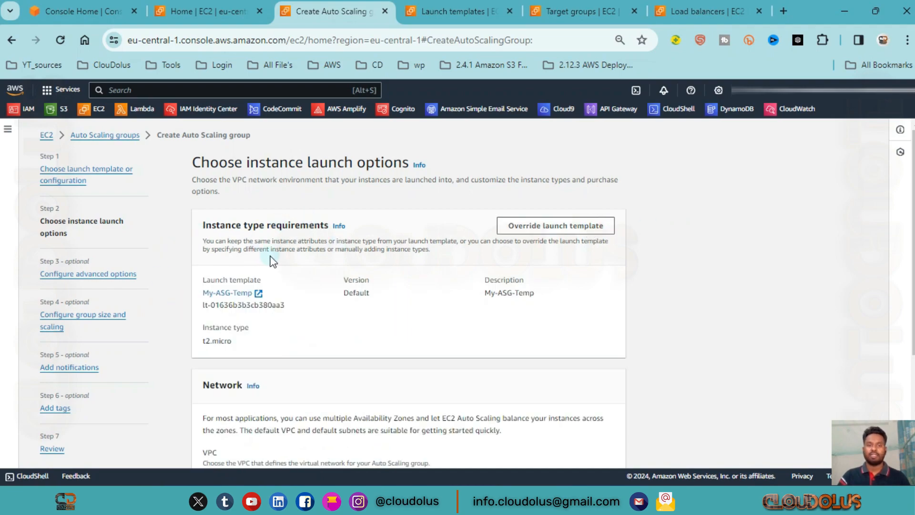
Add the eu-central-1a, eu-central-1b and eu-central-1c subnets of the default VPC and continue to the advanced options.
scroll(282, 264, "down", 3)
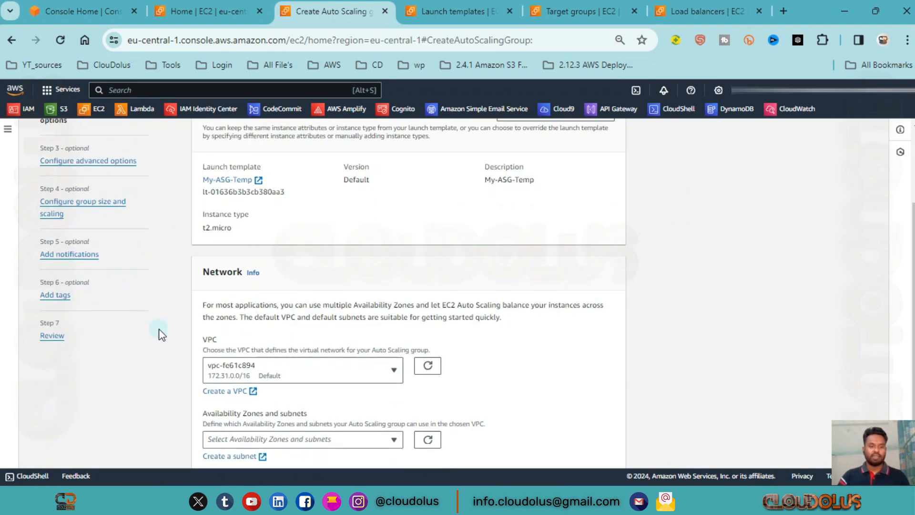
scroll(247, 310, "down", 1)
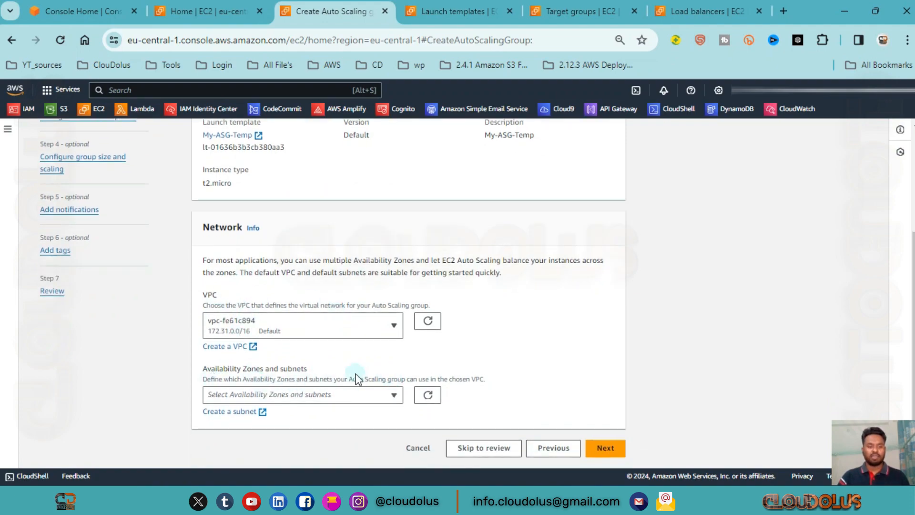
left_click(392, 396)
left_click(212, 320)
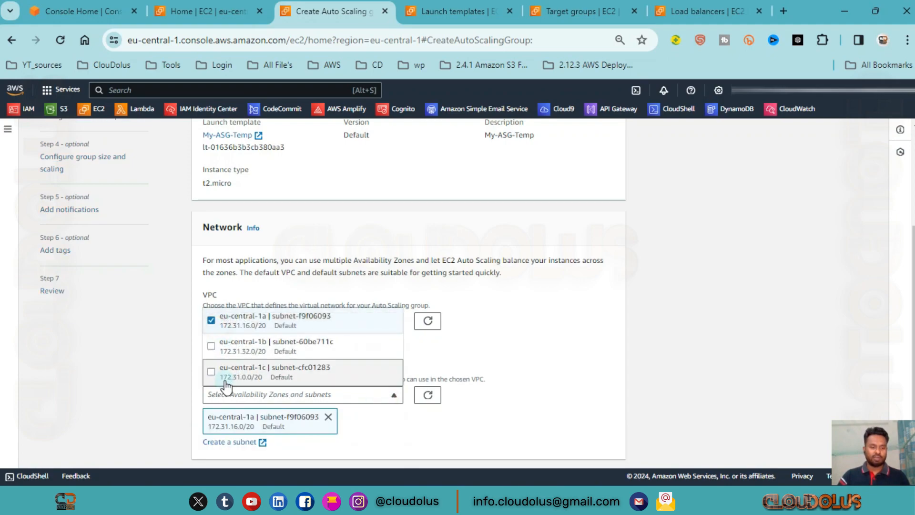
left_click(213, 353)
left_click(212, 374)
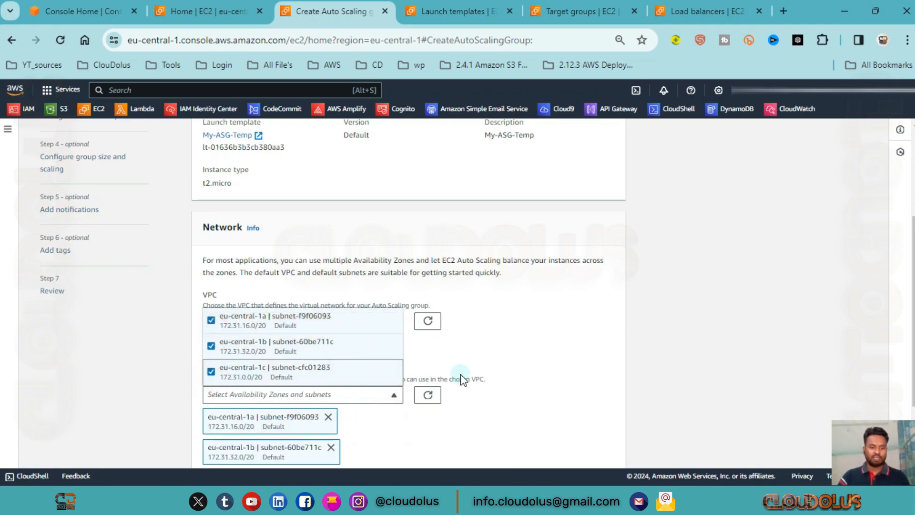
scroll(461, 374, "down", 2)
left_click(453, 361)
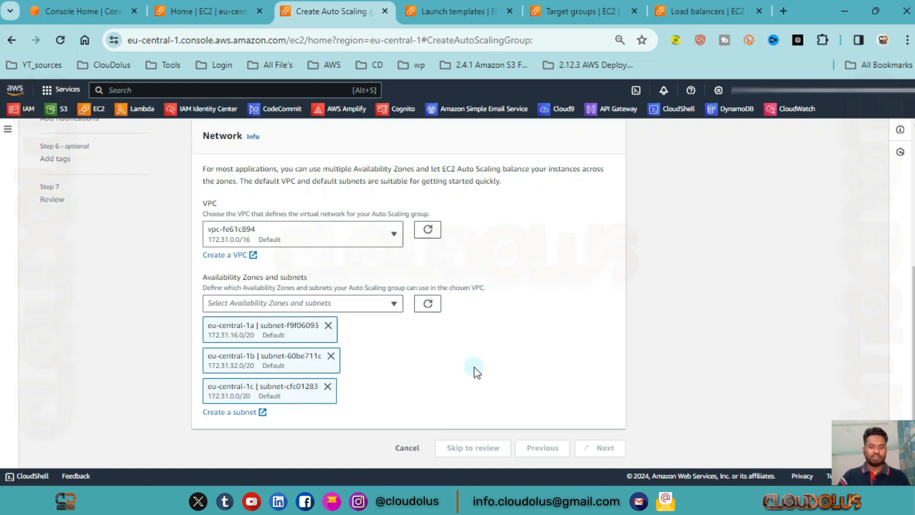
left_click(605, 448)
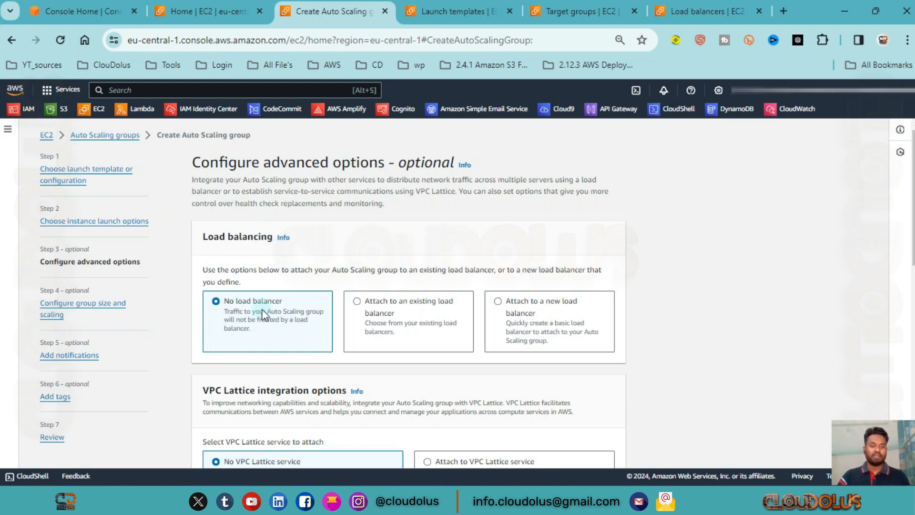
Attach the group to an existing load balancer through the target group My-ASG-TG | HTTP.
scroll(269, 302, "down", 2)
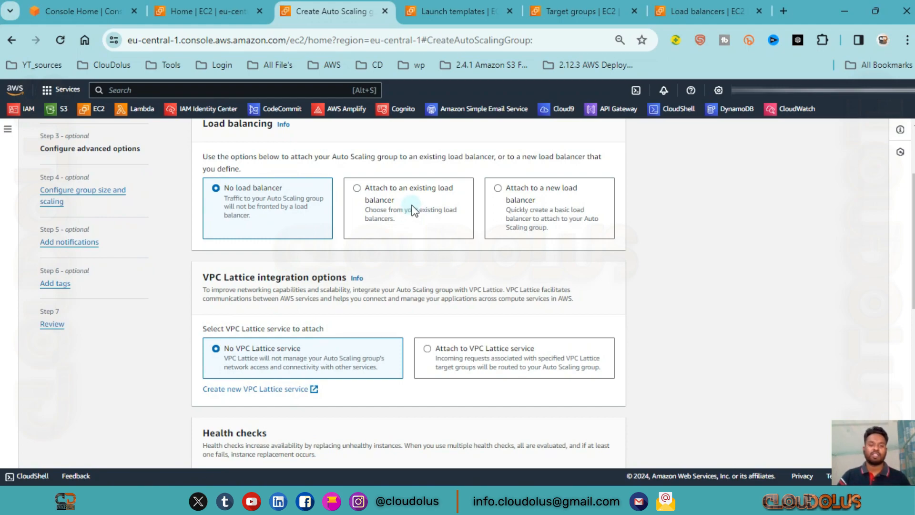
left_click(376, 218)
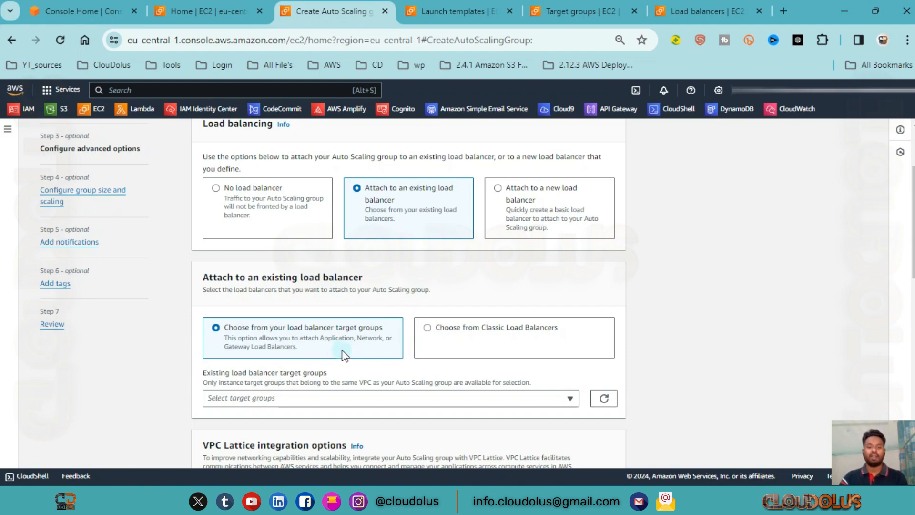
scroll(345, 356, "down", 2)
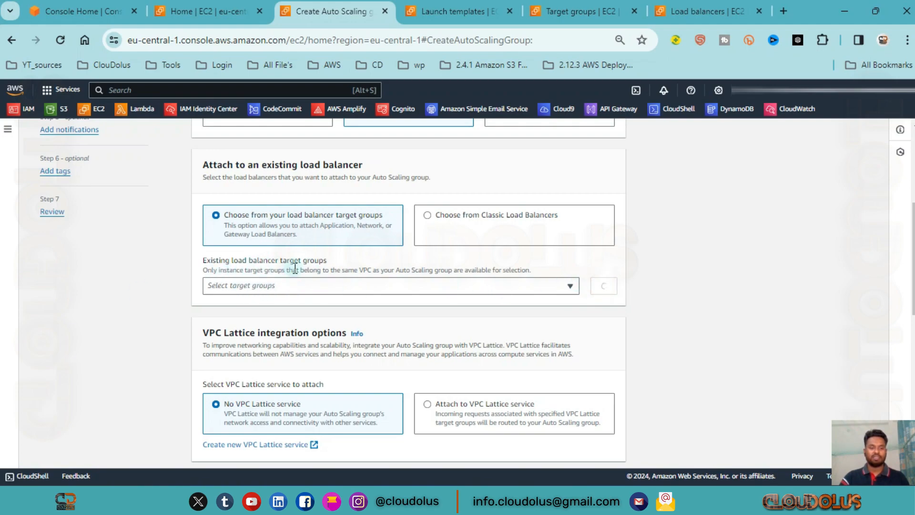
left_click(358, 286)
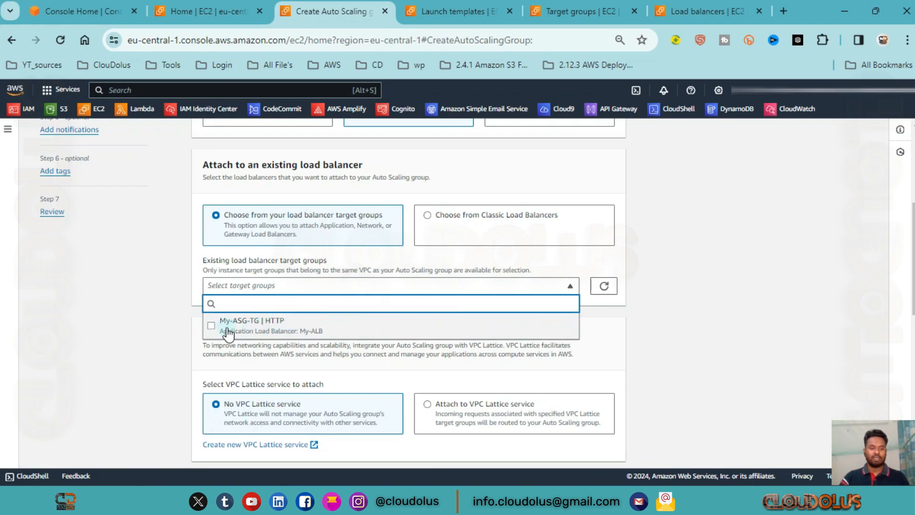
left_click(262, 331)
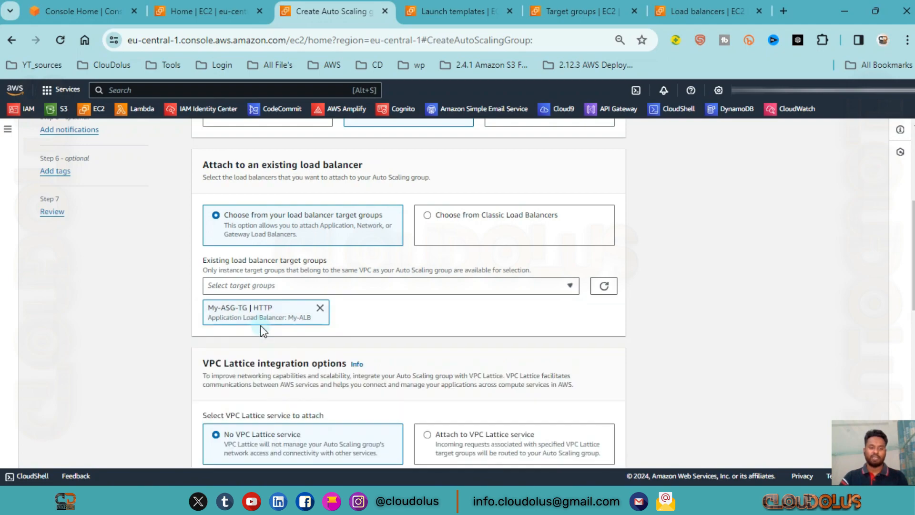
Keep the default VPC Lattice, health check and additional settings, and continue to the group size and scaling limits.
scroll(253, 305, "down", 3)
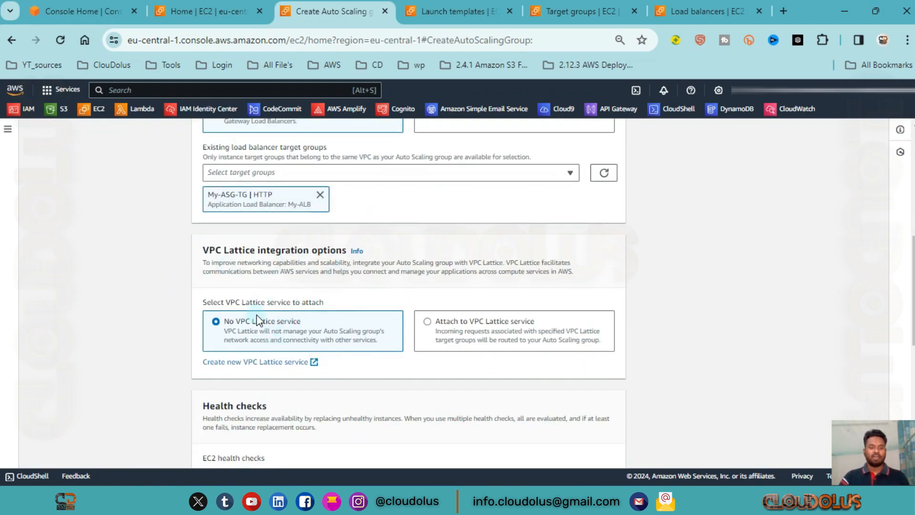
scroll(456, 319, "down", 3)
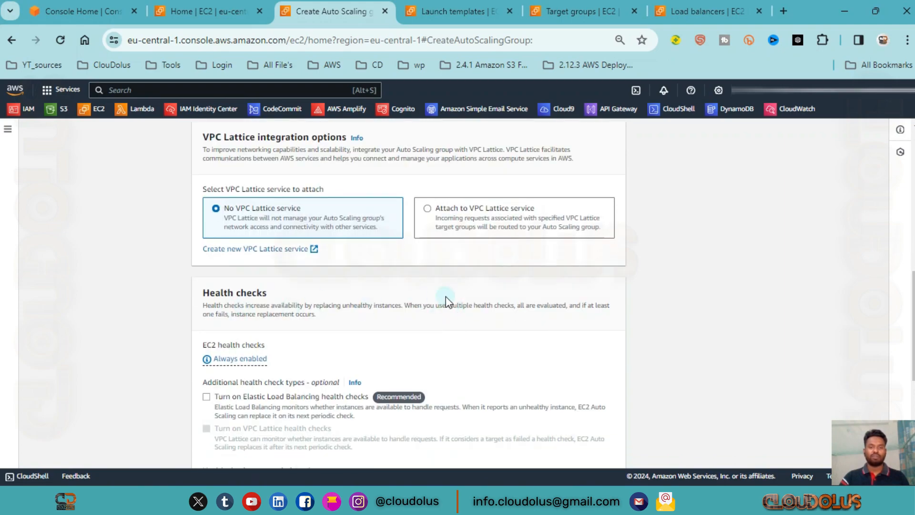
scroll(205, 295, "down", 3)
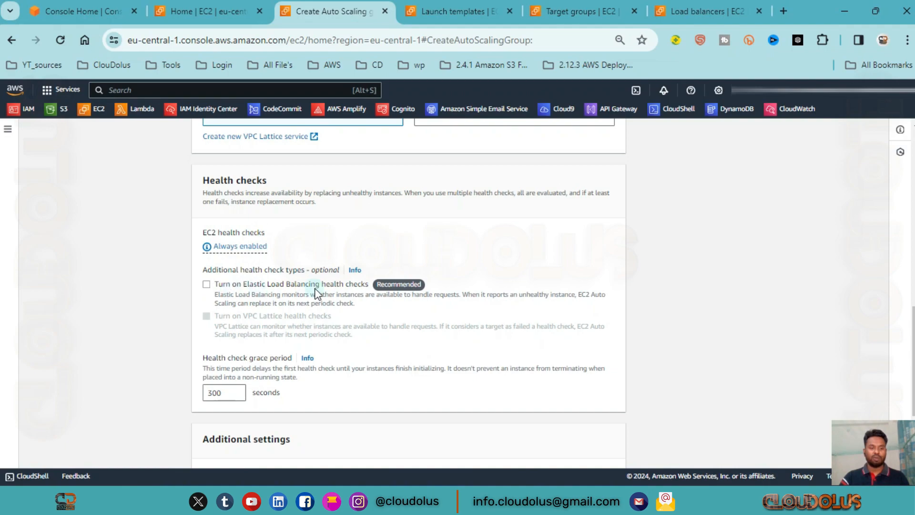
scroll(241, 375, "down", 3)
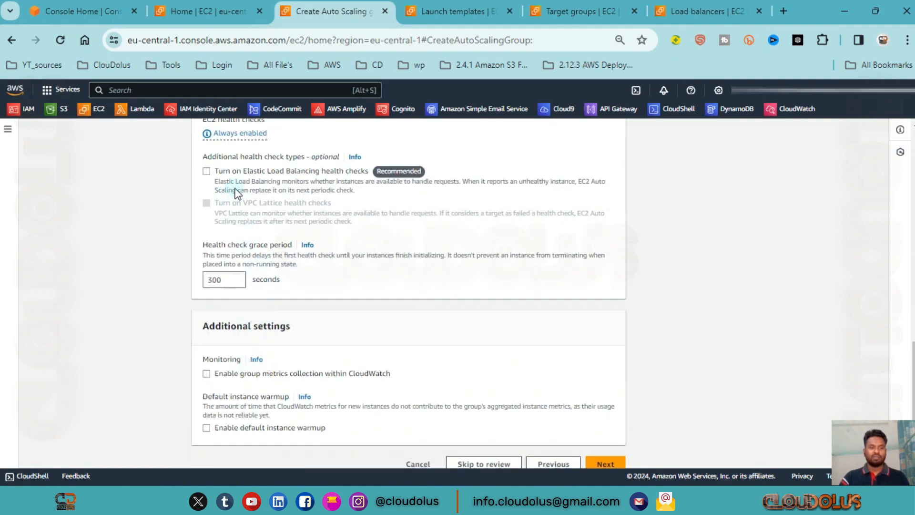
scroll(266, 293, "down", 1)
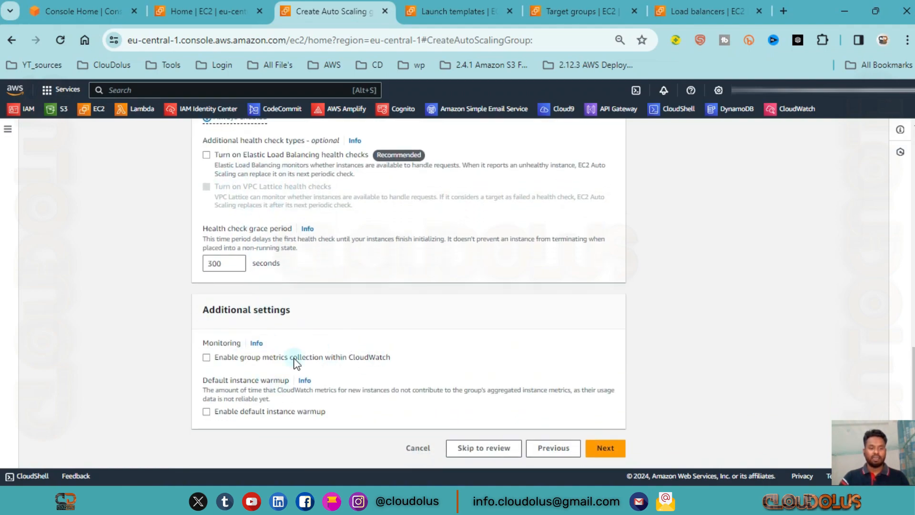
left_click(607, 449)
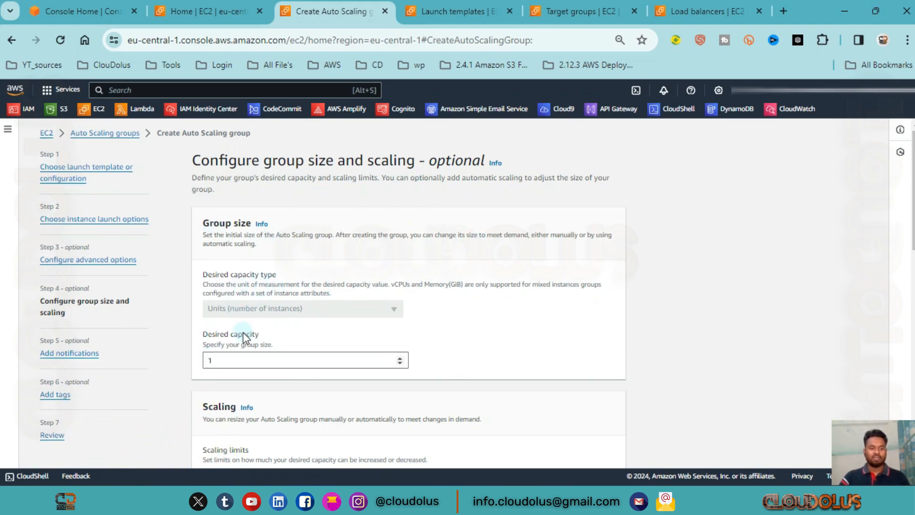
scroll(224, 286, "down", 2)
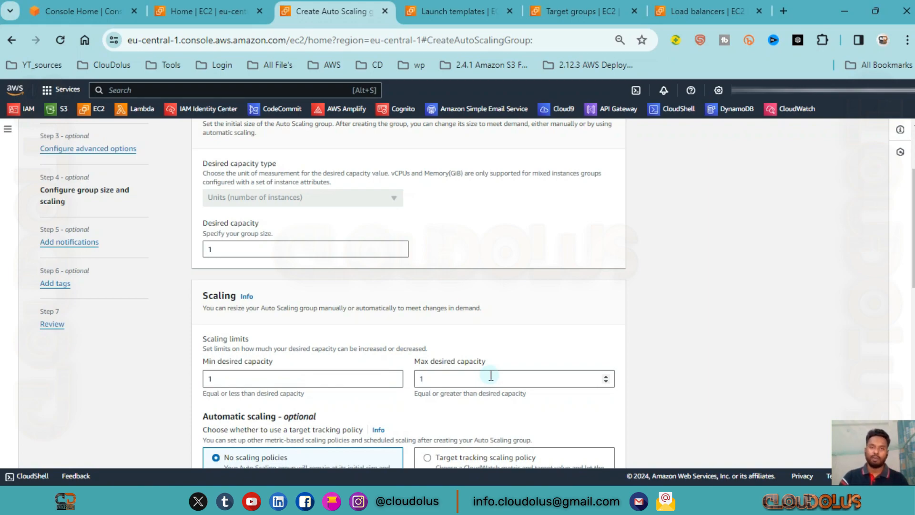
Keep scaling limits of 1 with no scaling policies, no maintenance policy and scale-in protection off, and continue to the notifications.
scroll(405, 362, "down", 2)
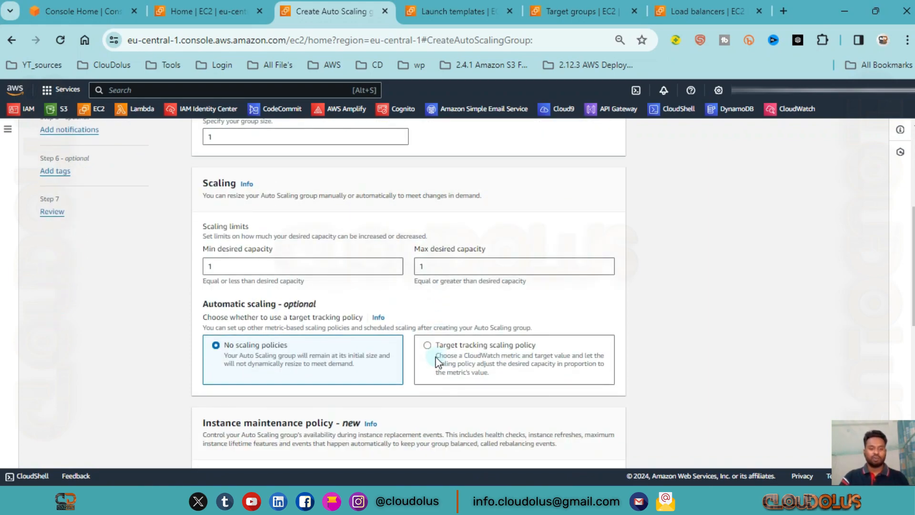
left_click(383, 318)
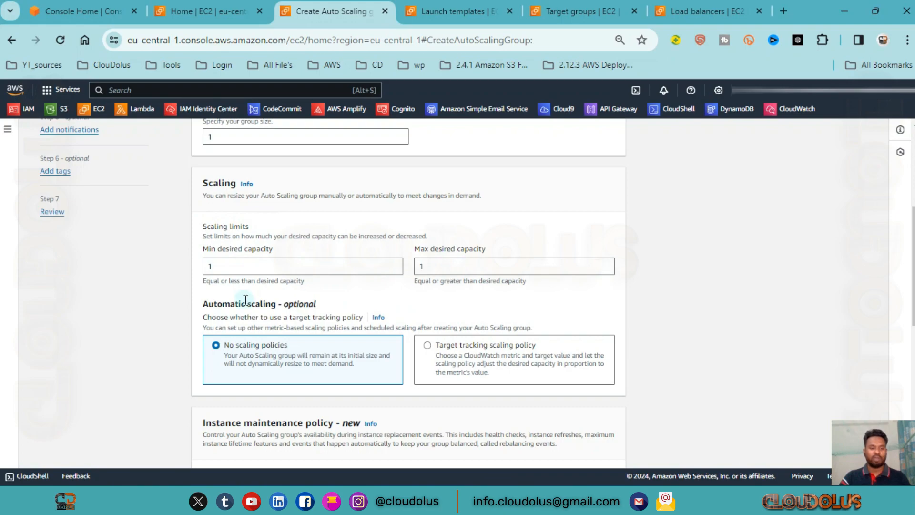
scroll(279, 316, "down", 1)
scroll(280, 315, "down", 2)
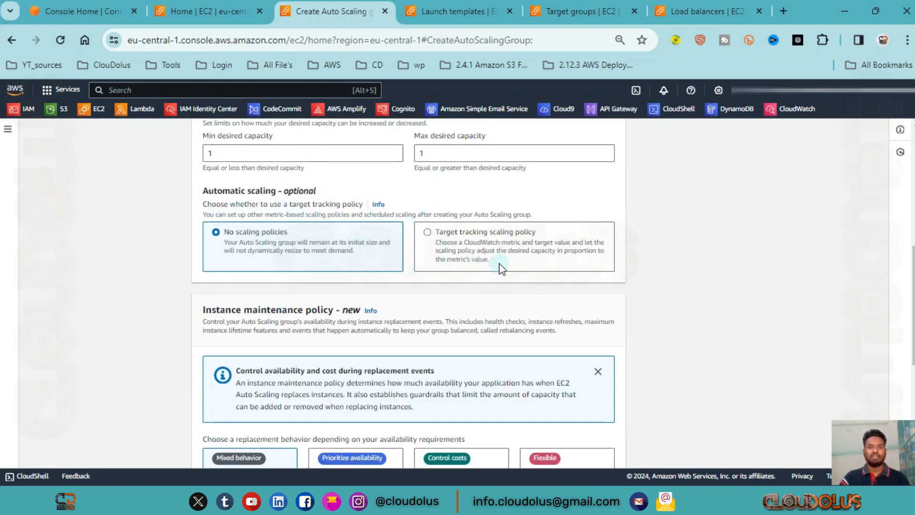
scroll(315, 296, "down", 4)
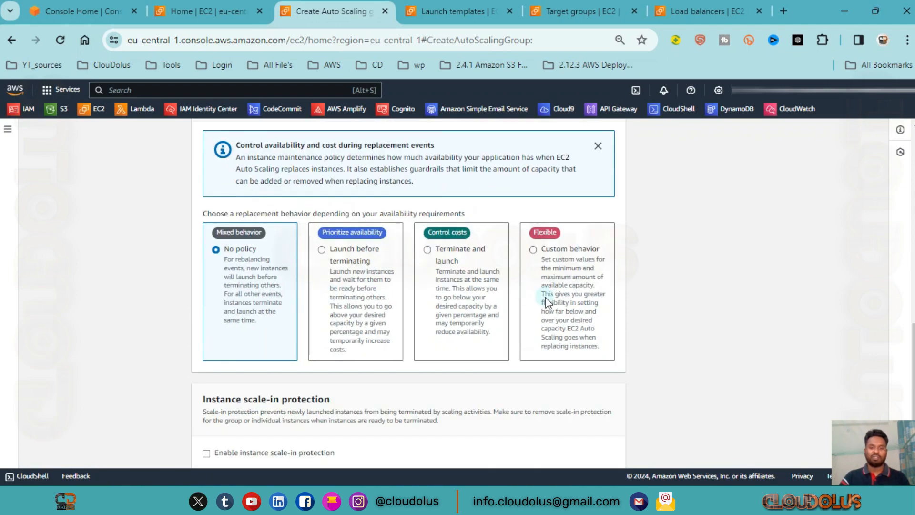
scroll(453, 292, "down", 1)
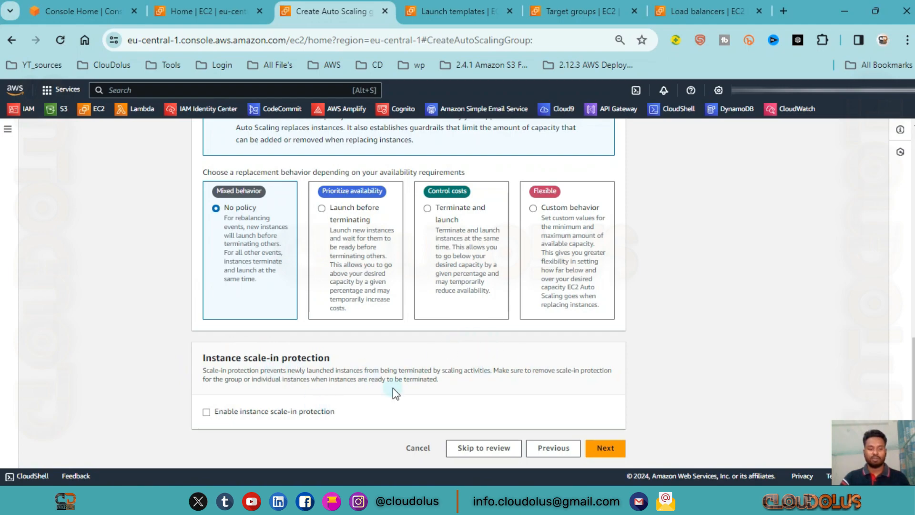
left_click(603, 449)
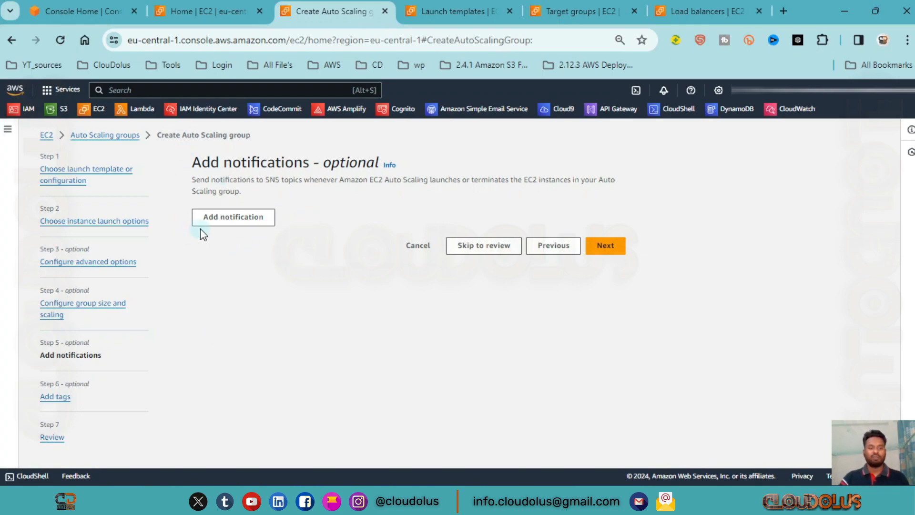
Skip the notifications and tags, review the My-ASG configuration and create the Auto Scaling group.
left_click(609, 250)
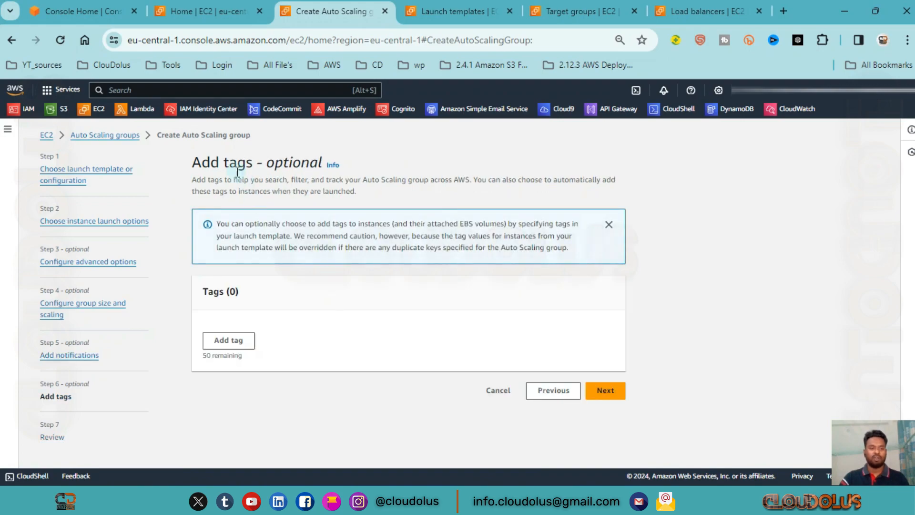
left_click(606, 391)
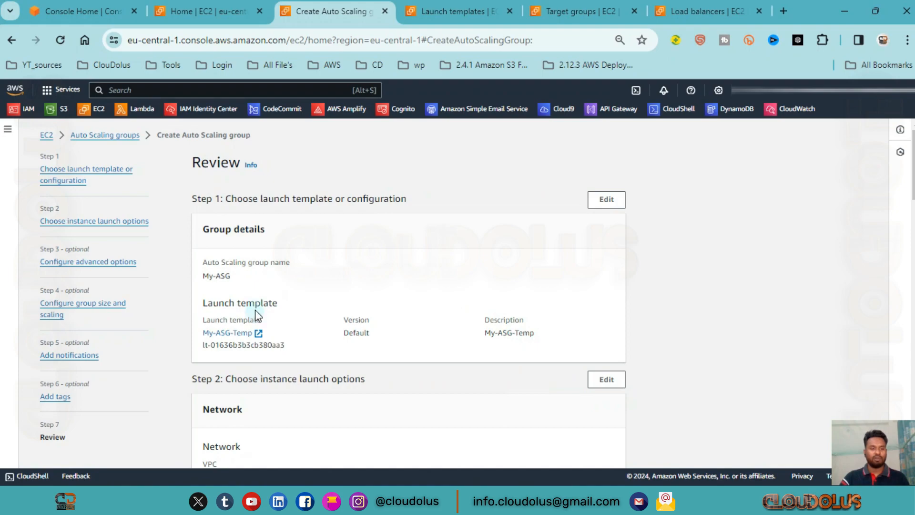
scroll(271, 260, "down", 10)
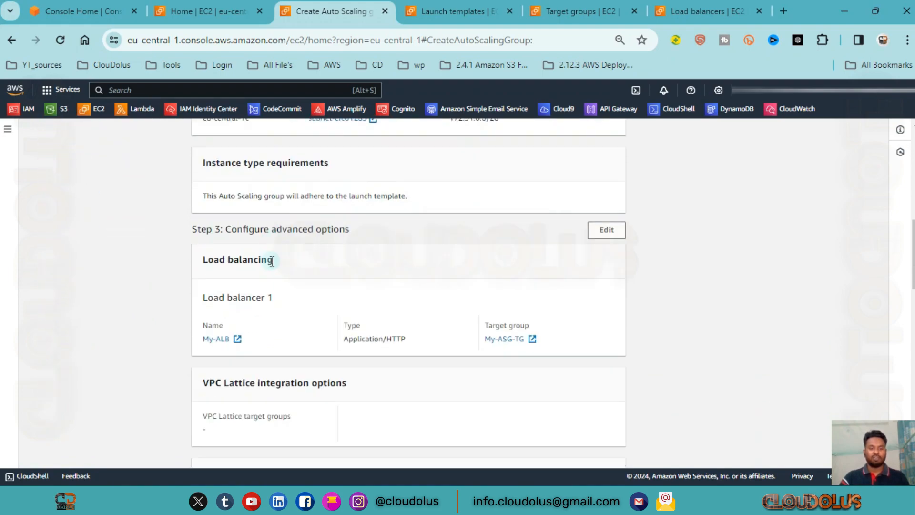
scroll(272, 261, "down", 15)
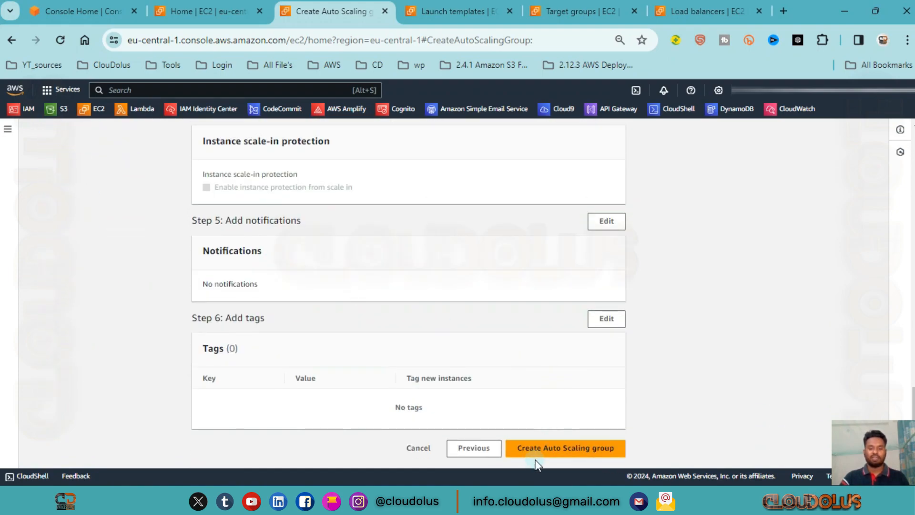
left_click(565, 450)
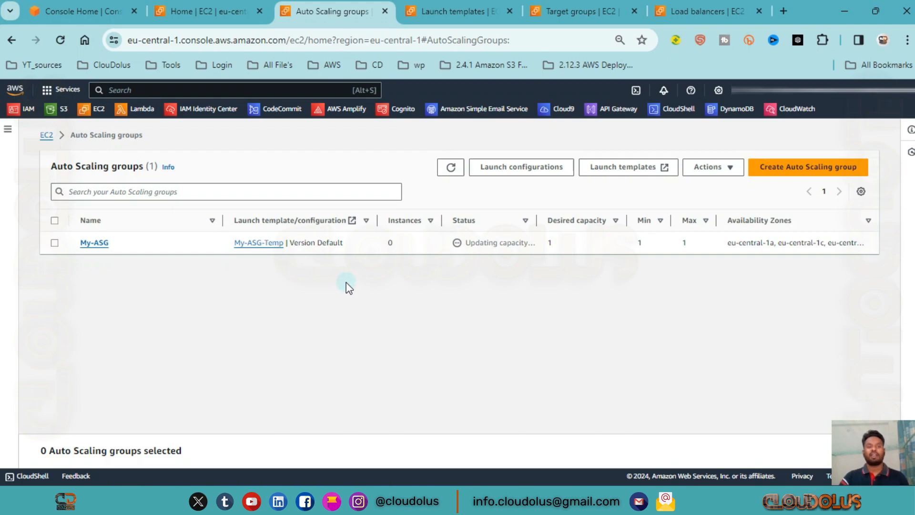
Open the running instances from the EC2 dashboard in a new browser tab and examine the launched instance's state and security group.
left_click(222, 16)
left_click(251, 225)
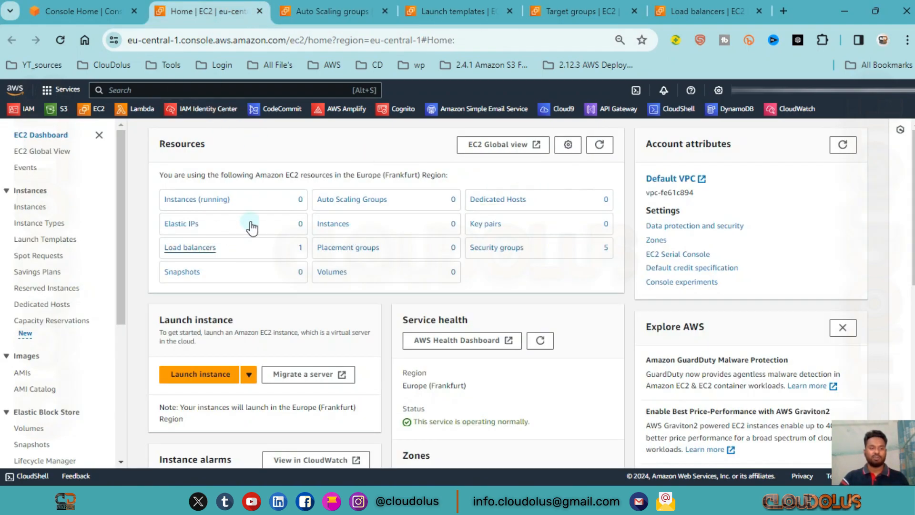
left_click(214, 199, "ctrl")
left_click(269, 8)
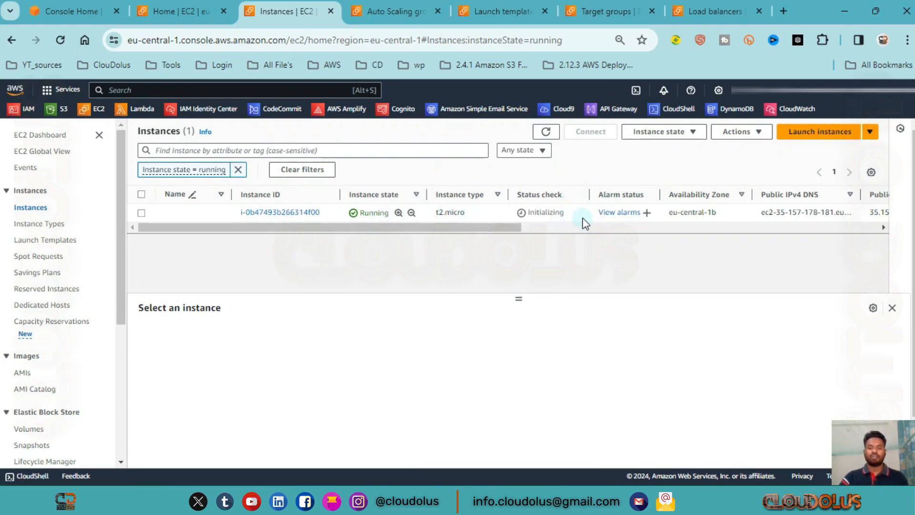
left_click_drag(406, 231, 765, 218)
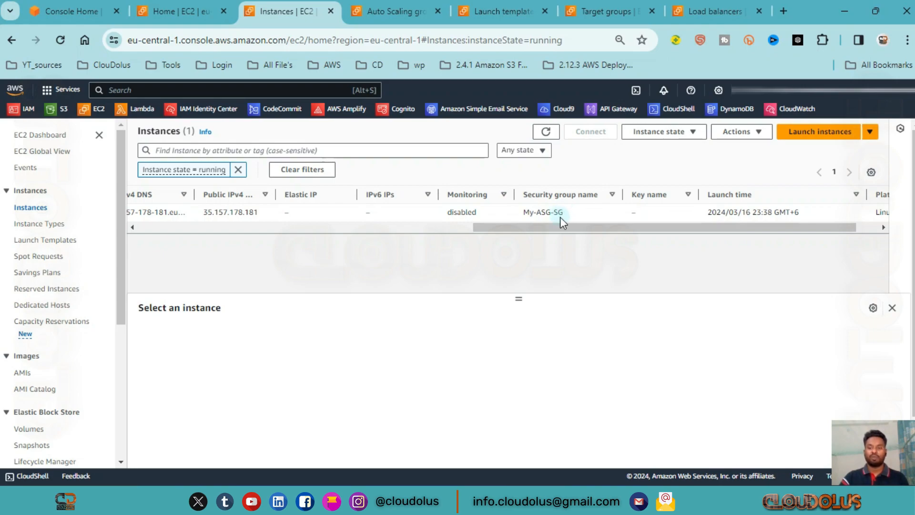
left_click_drag(562, 228, 122, 234)
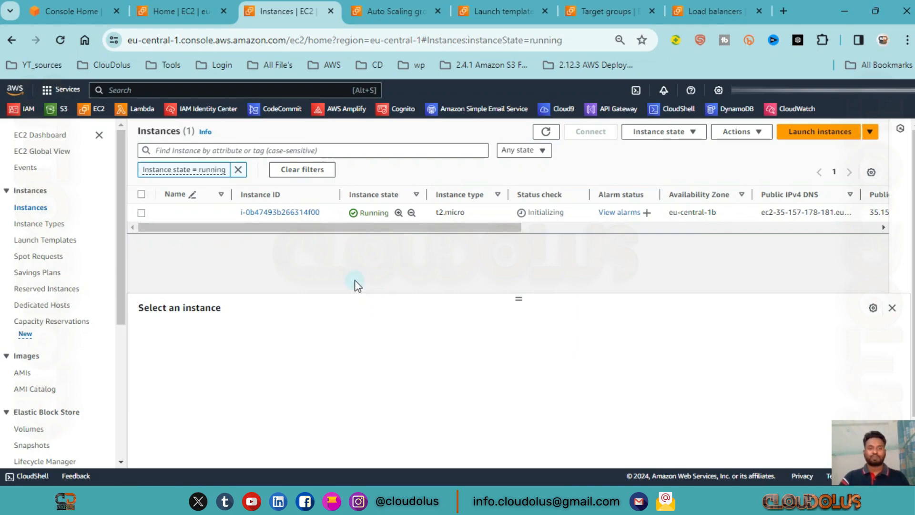
Select the My-ALB load balancer and copy its DNS name from the details.
left_click(707, 7)
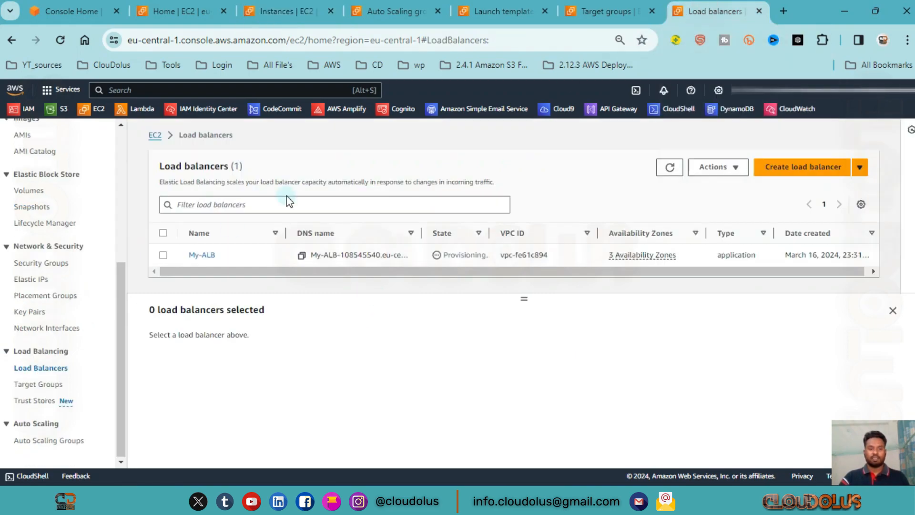
left_click(188, 255)
scroll(553, 362, "down", 3)
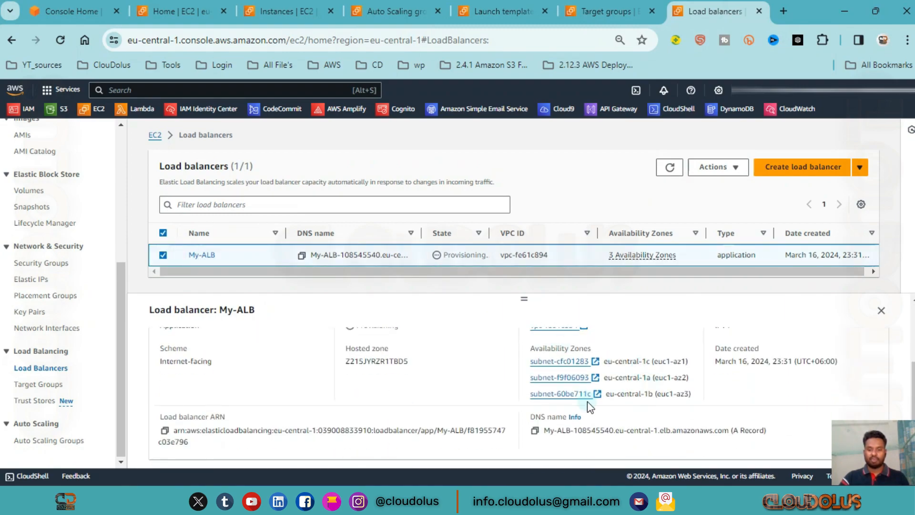
left_click(534, 430)
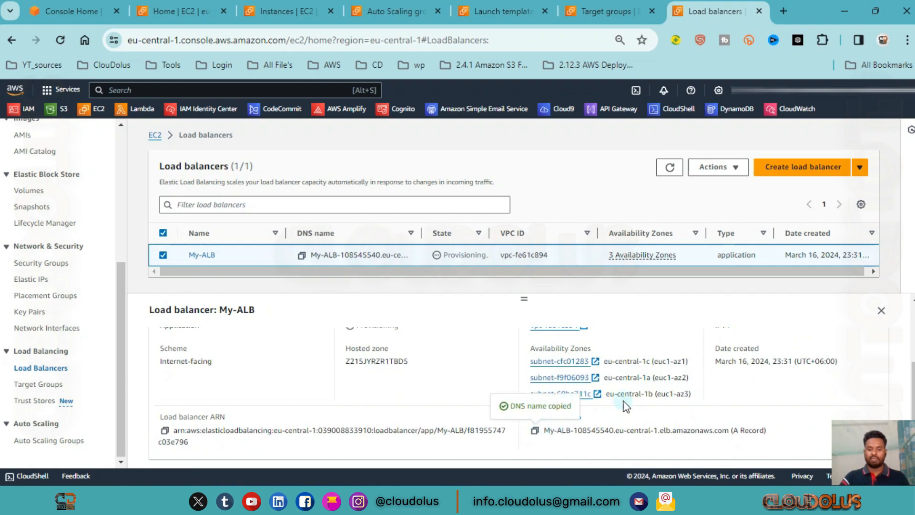
Load the copied My-ALB DNS name in a new browser tab and refresh the page to test the load balancer.
left_click(783, 11)
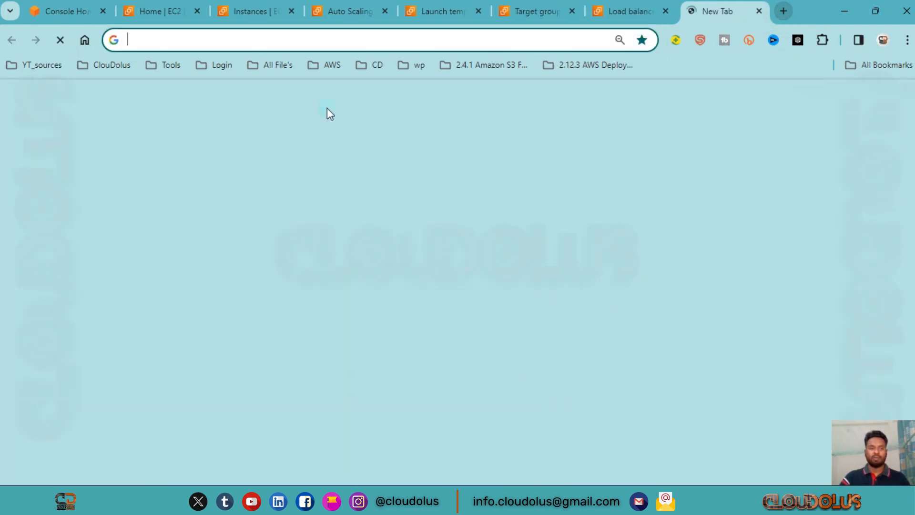
key("ctrl+v")
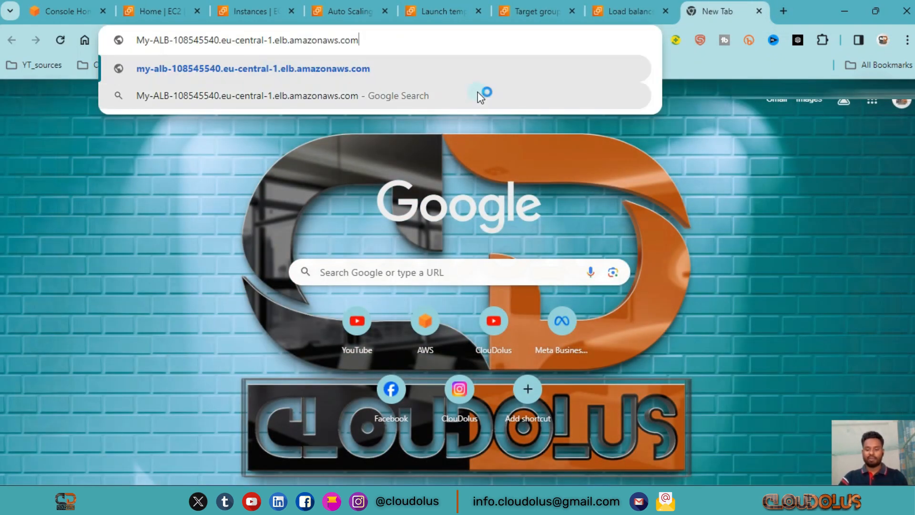
key("Return")
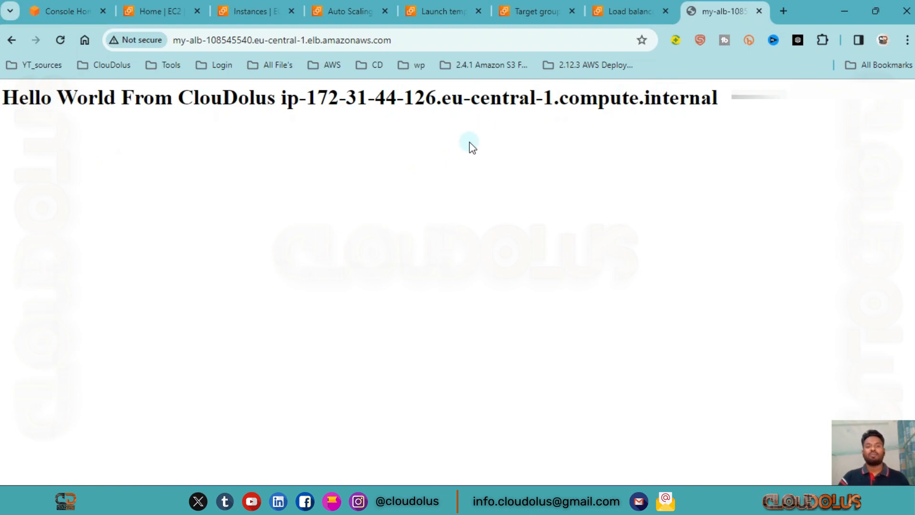
left_click(59, 40)
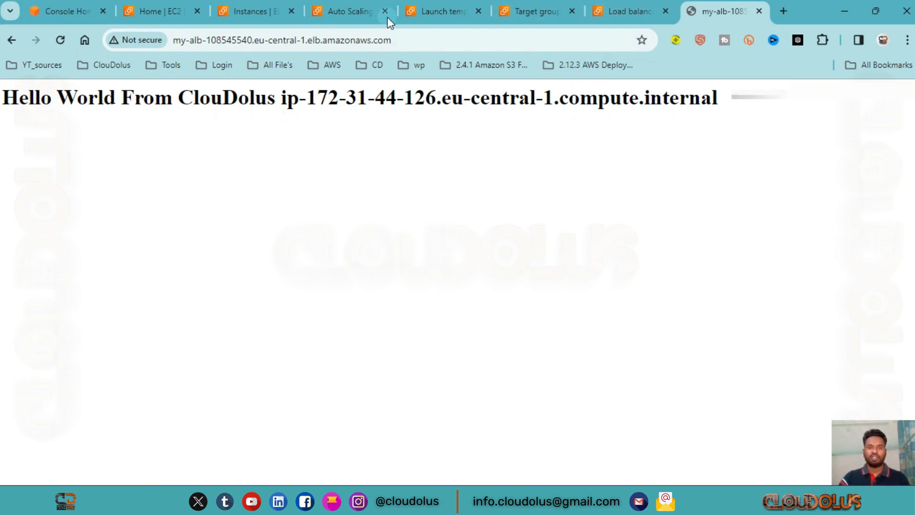
Open the My-ASG Auto Scaling group and examine its details and the cause recorded in its activity history.
left_click(336, 16)
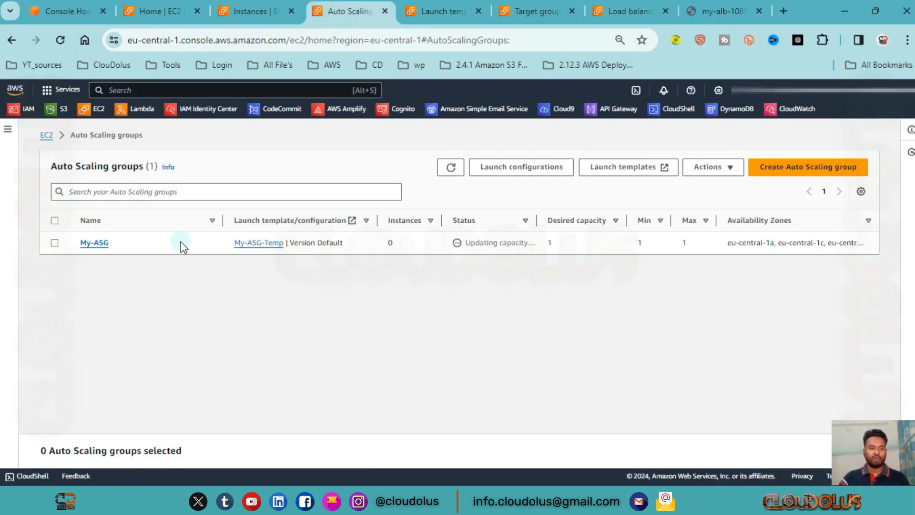
left_click(96, 244)
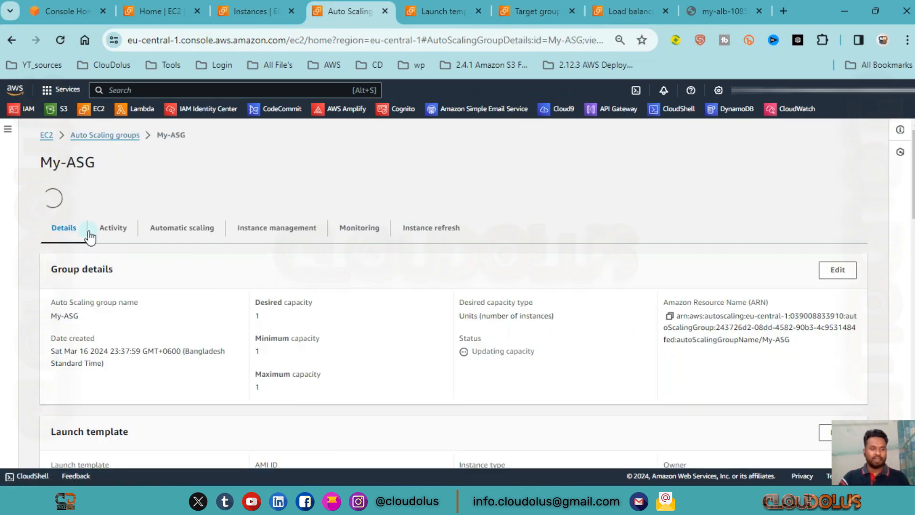
scroll(414, 342, "down", 10)
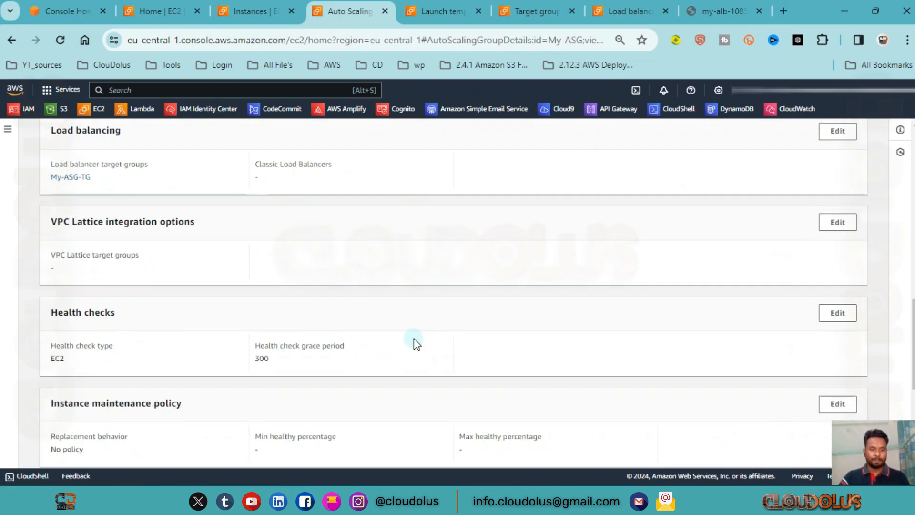
scroll(414, 342, "up", 10)
left_click(113, 197)
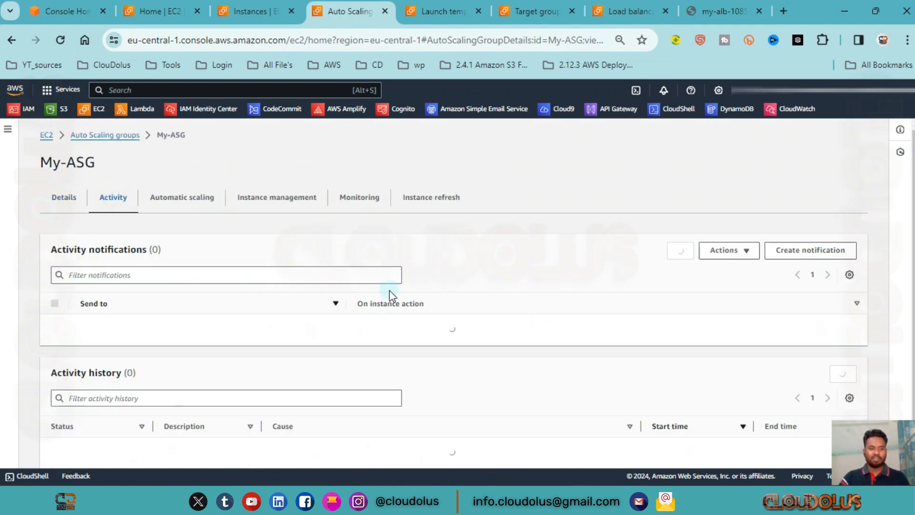
scroll(139, 325, "down", 2)
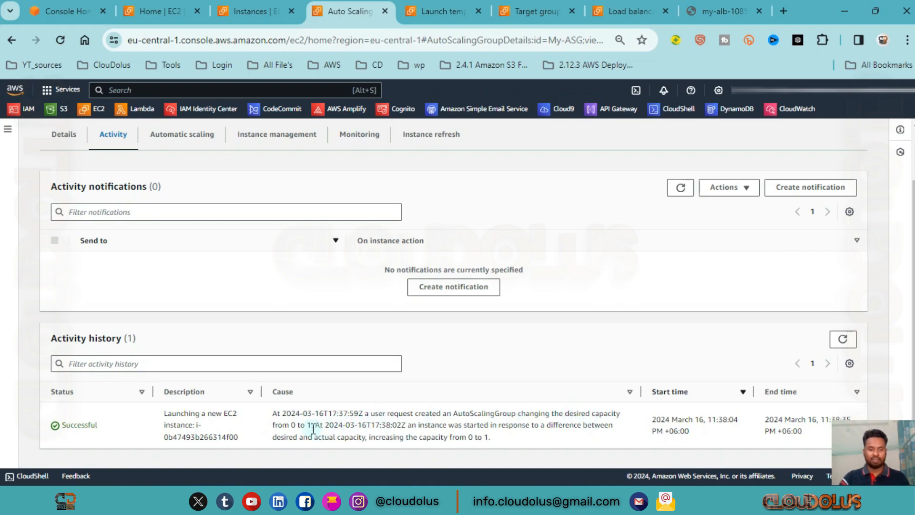
left_click_drag(279, 431, 322, 429)
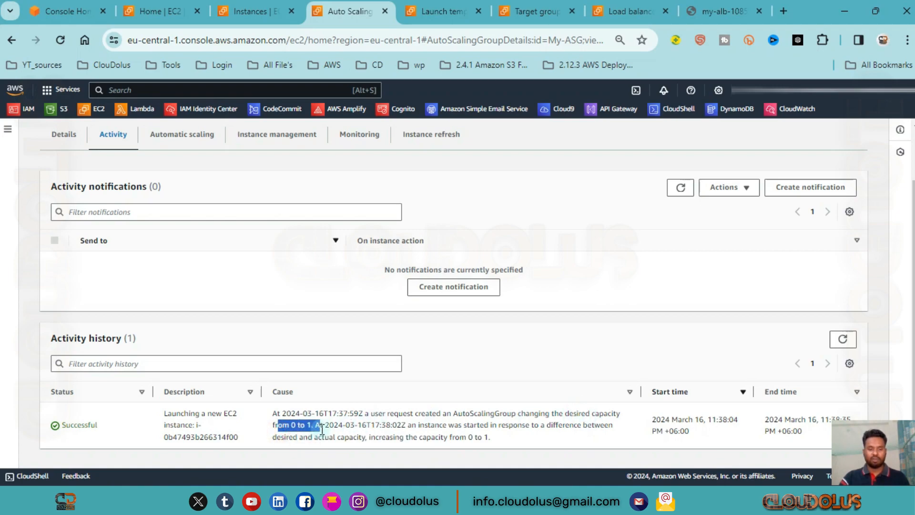
left_click(420, 434)
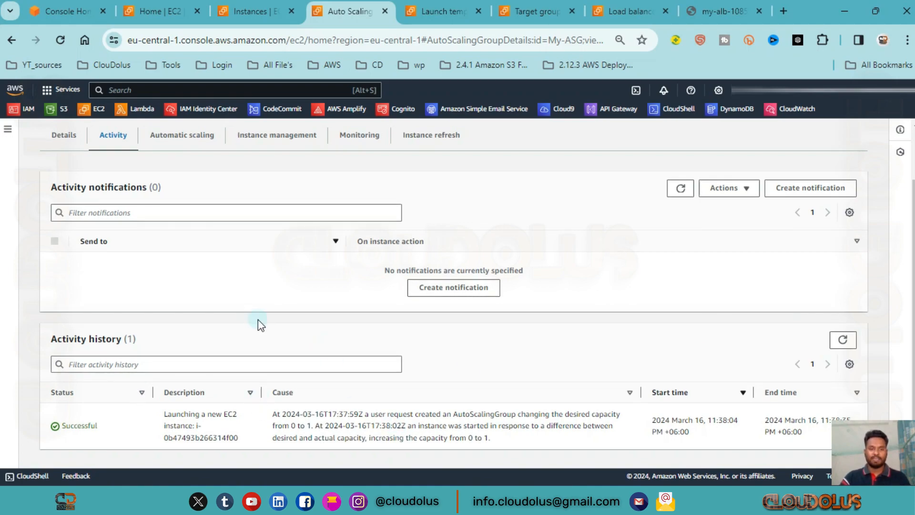
scroll(259, 319, "up", 2)
scroll(394, 298, "down", 2)
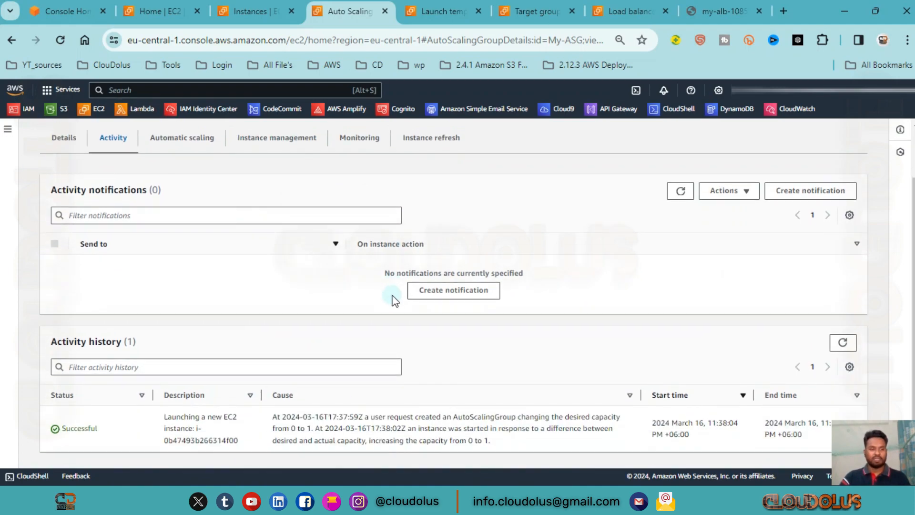
scroll(348, 292, "up", 2)
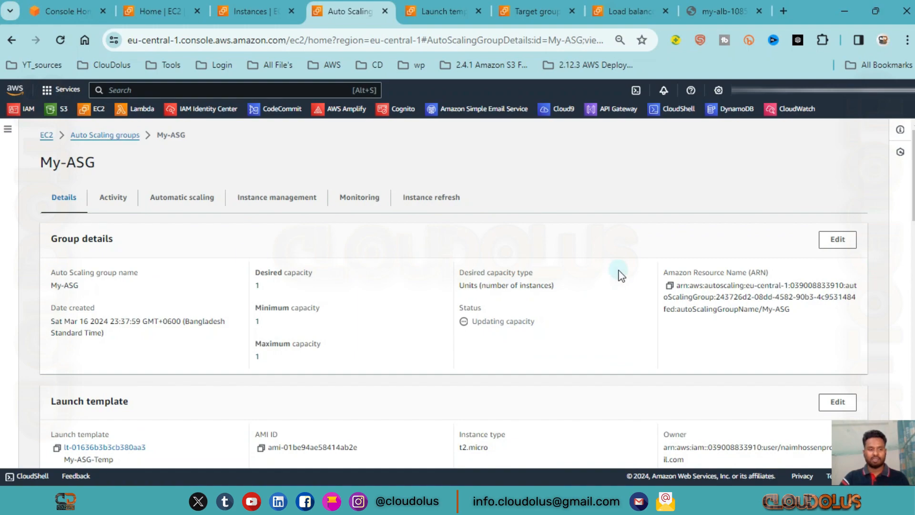
Update the My-ASG group size to a desired capacity of 2 and a max desired capacity of 2, keeping the minimum at 1.
left_click(838, 240)
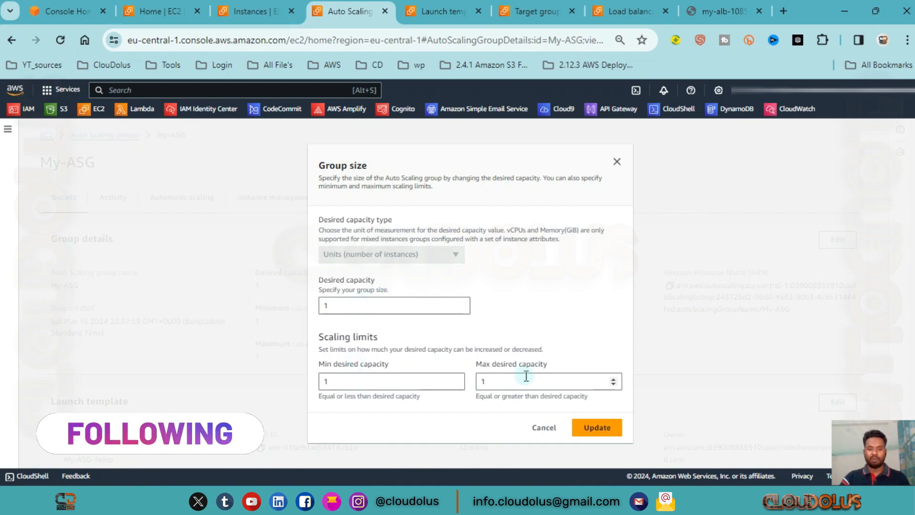
left_click(371, 306)
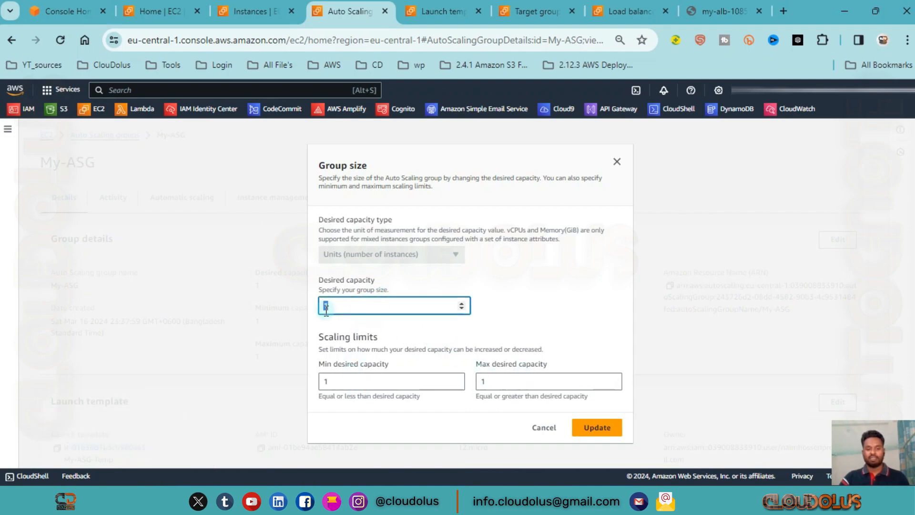
type("2")
left_click(516, 289)
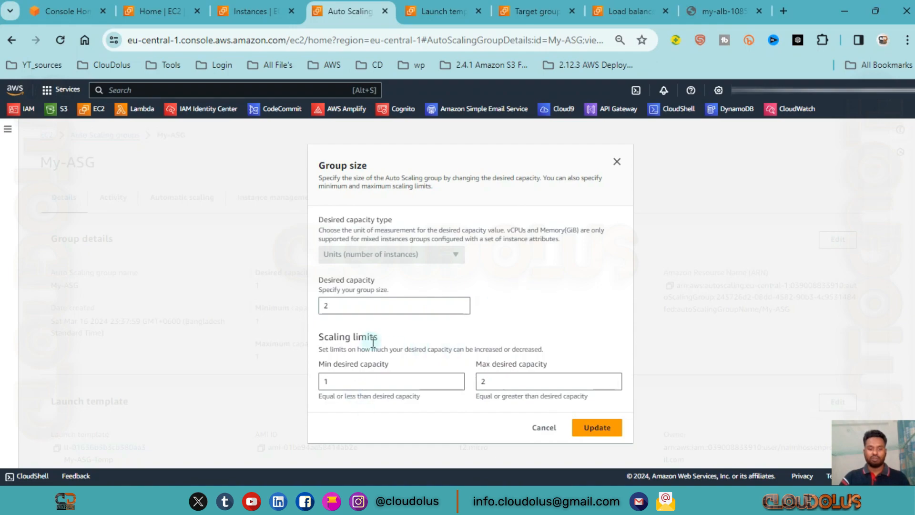
left_click(599, 429)
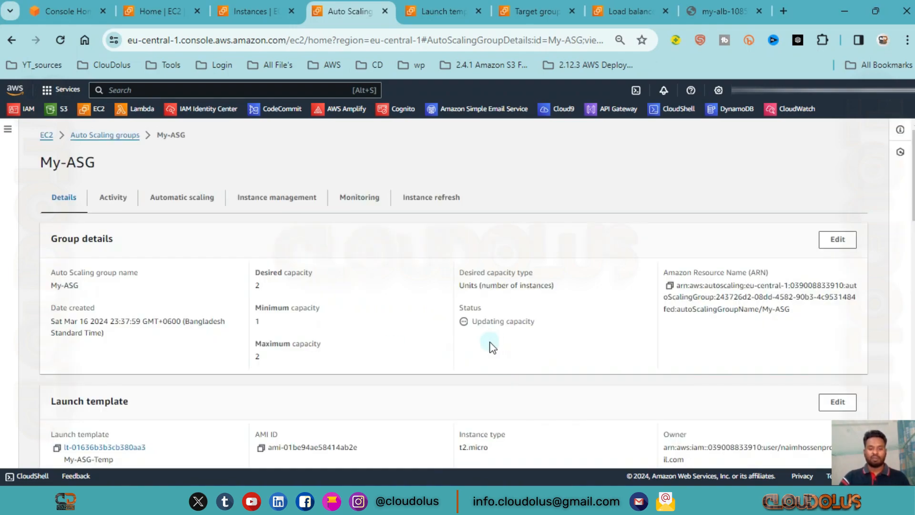
Look over the My-ASG group details, open its activity history and refresh it to check for the new instance launch.
scroll(351, 364, "down", 10)
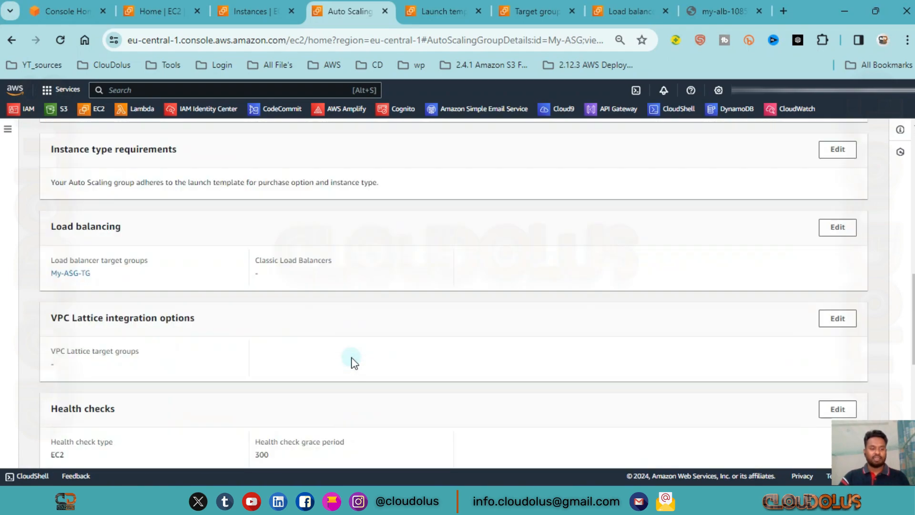
scroll(311, 299, "up", 10)
left_click(114, 199)
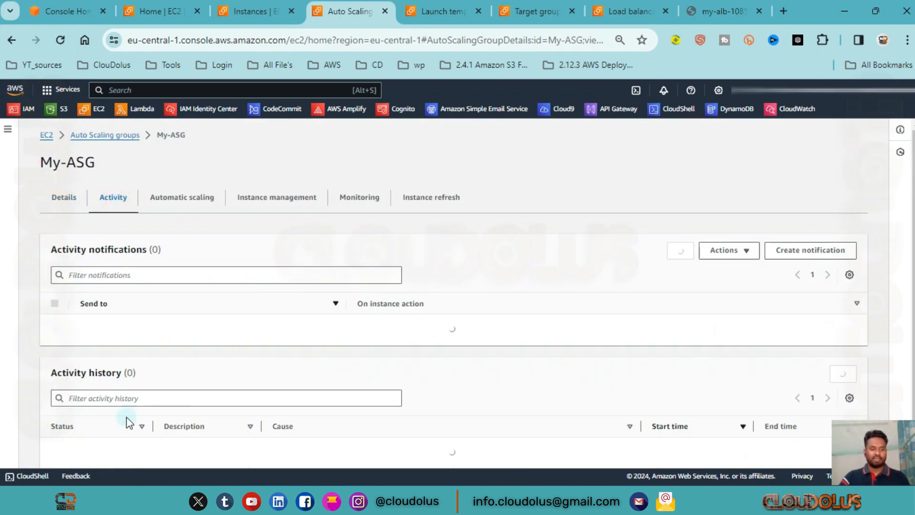
scroll(215, 398, "down", 1)
scroll(106, 433, "down", 1)
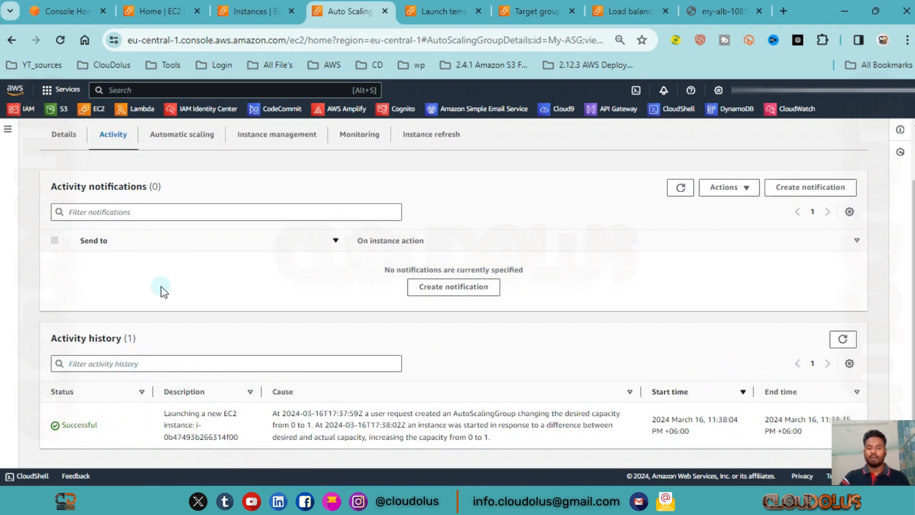
left_click(853, 340)
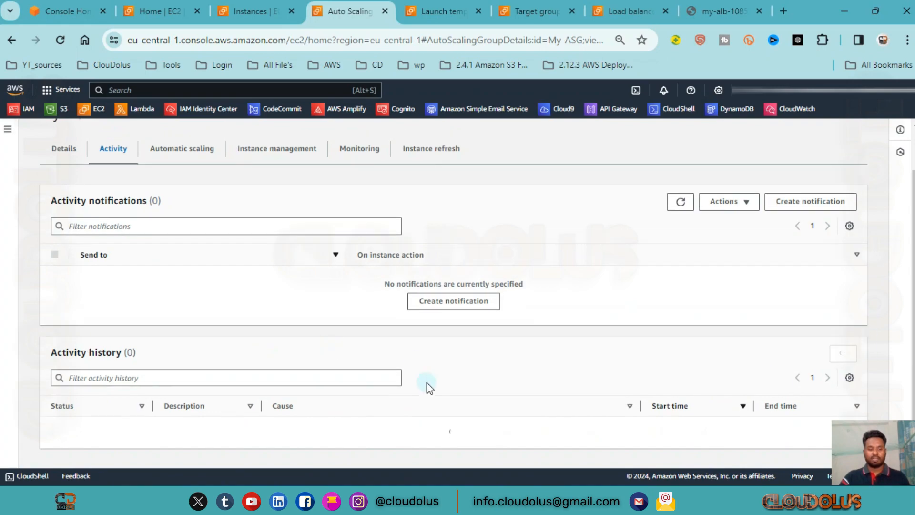
scroll(342, 381, "down", 1)
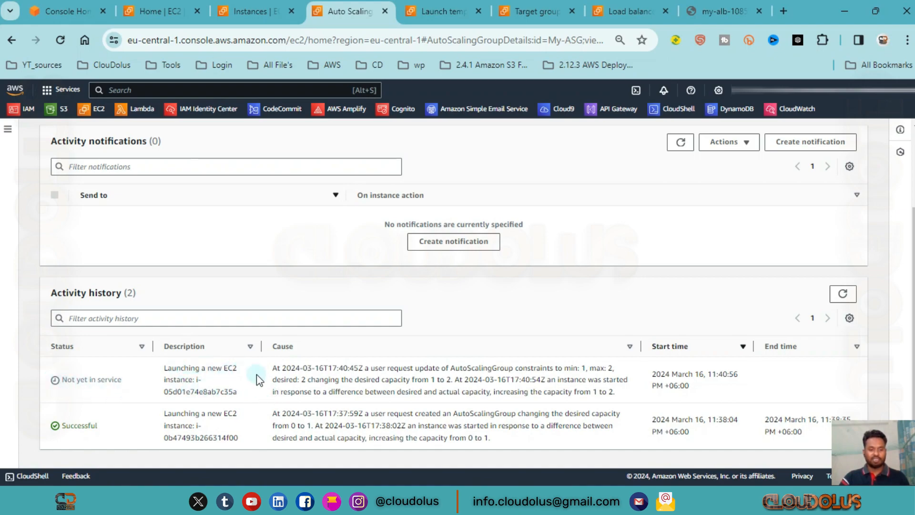
Read the cause of the latest instance launch in the My-ASG activity history, including the capacity change.
left_click_drag(277, 368, 622, 377)
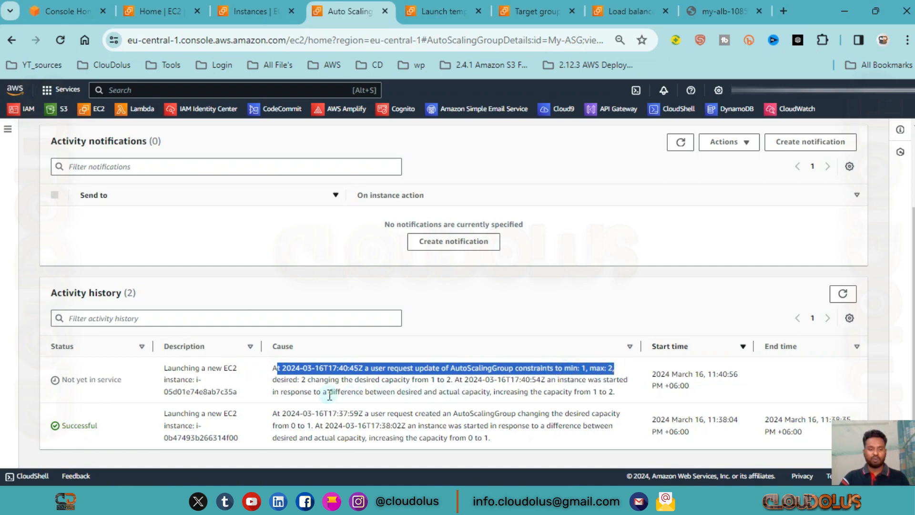
left_click(311, 392)
left_click_drag(299, 379, 462, 382)
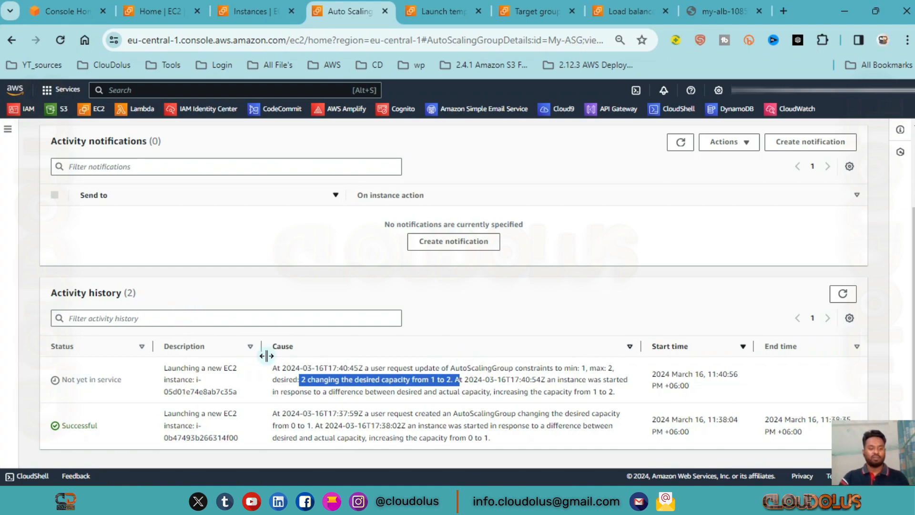
left_click(401, 383)
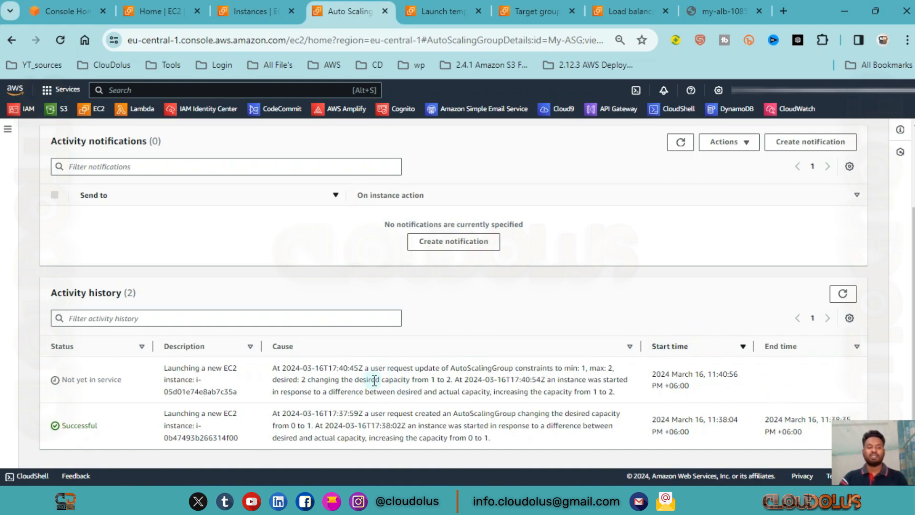
Refresh the My-ASG activity history and the running instances list to check the status of the newly launched instance.
left_click(853, 294)
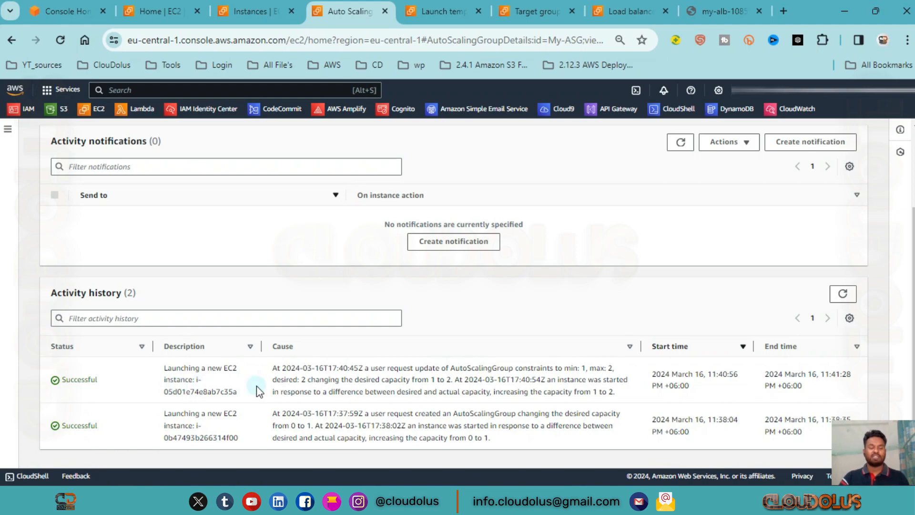
left_click(262, 6)
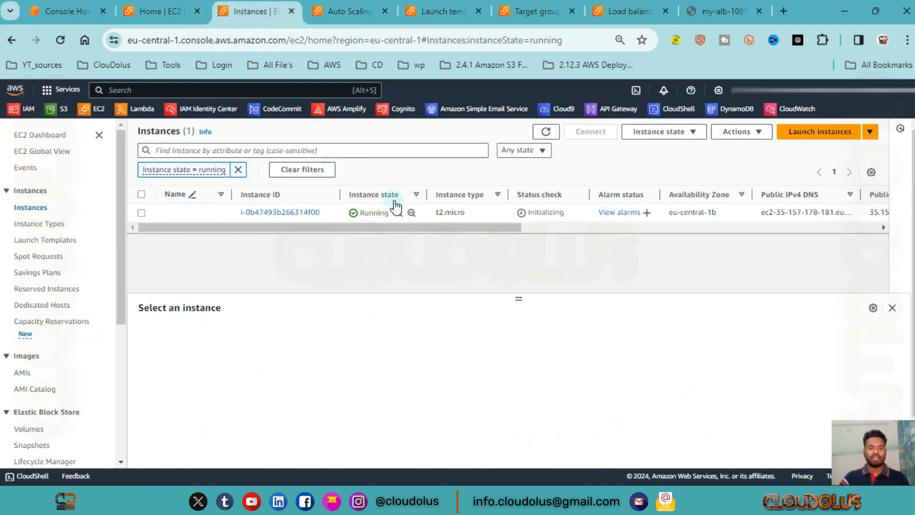
left_click(546, 132)
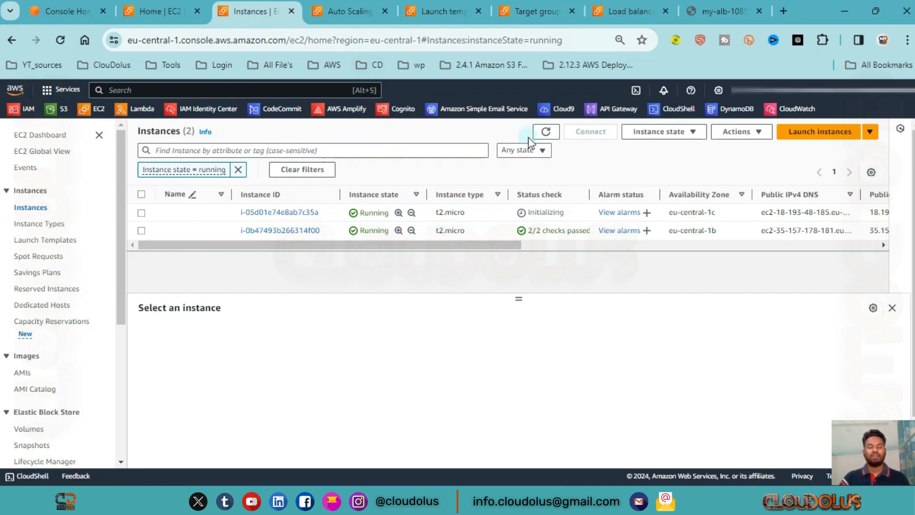
Open the My-ASG-TG target group and refresh its registered targets to check the health status of each instance.
left_click(523, 13)
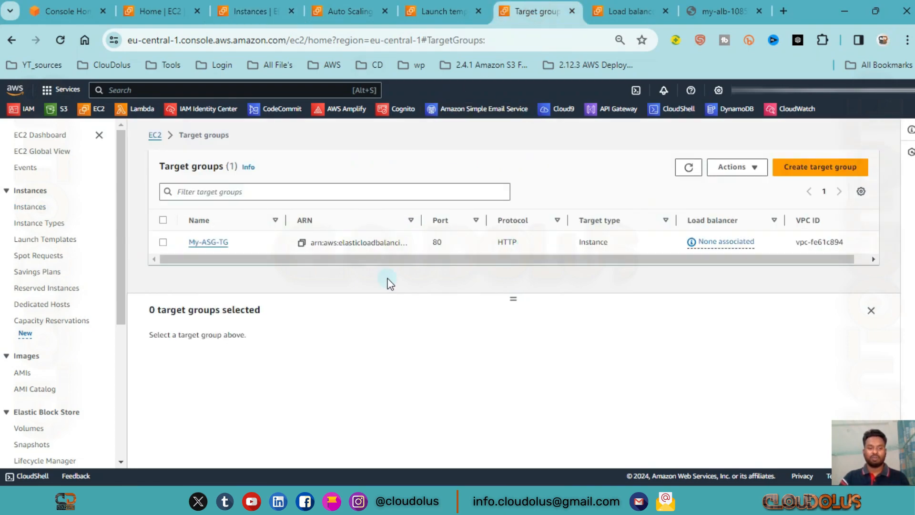
left_click(213, 243)
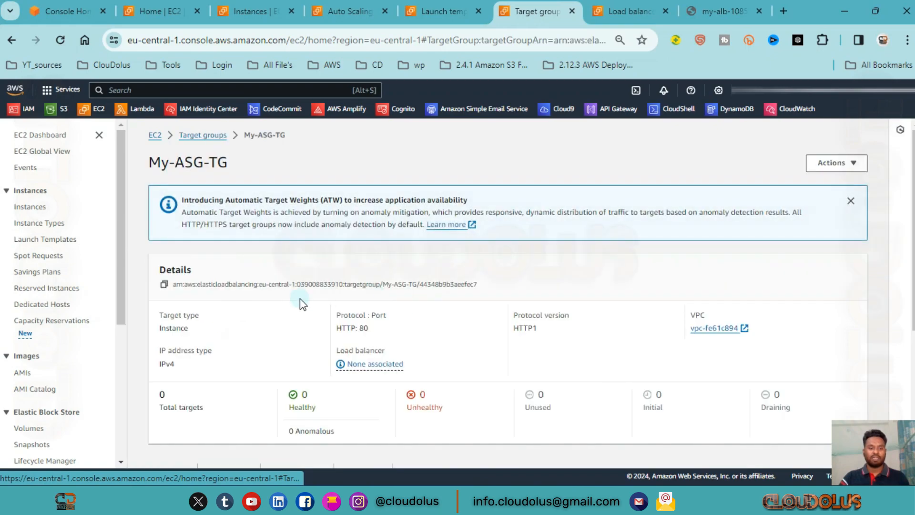
scroll(305, 300, "down", 5)
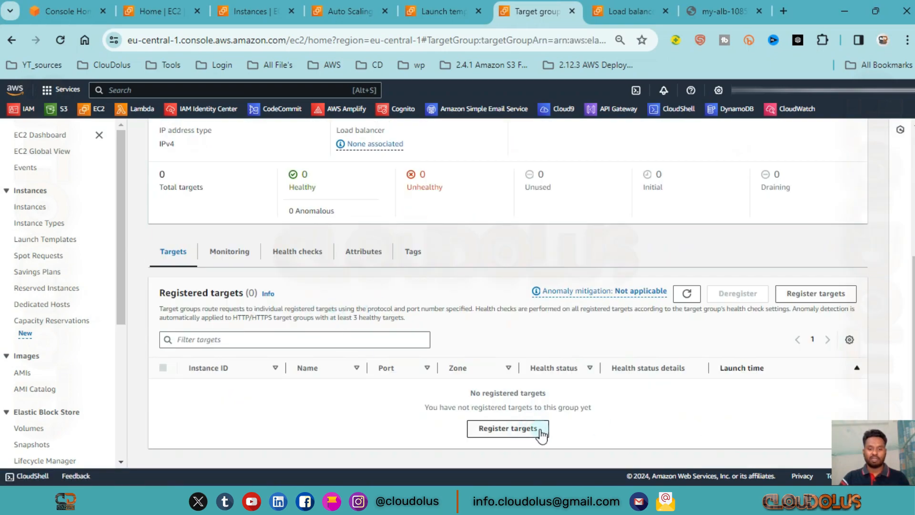
left_click(687, 294)
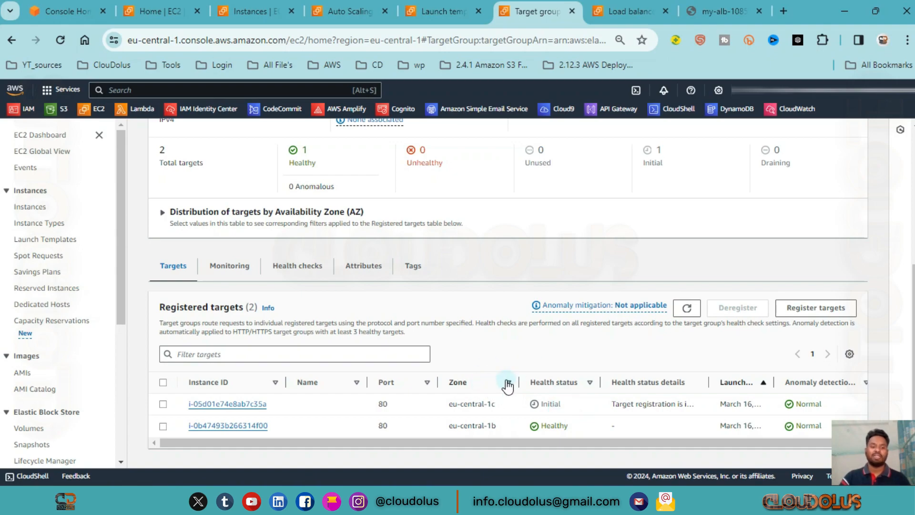
scroll(497, 329, "up", 5)
scroll(496, 324, "down", 5)
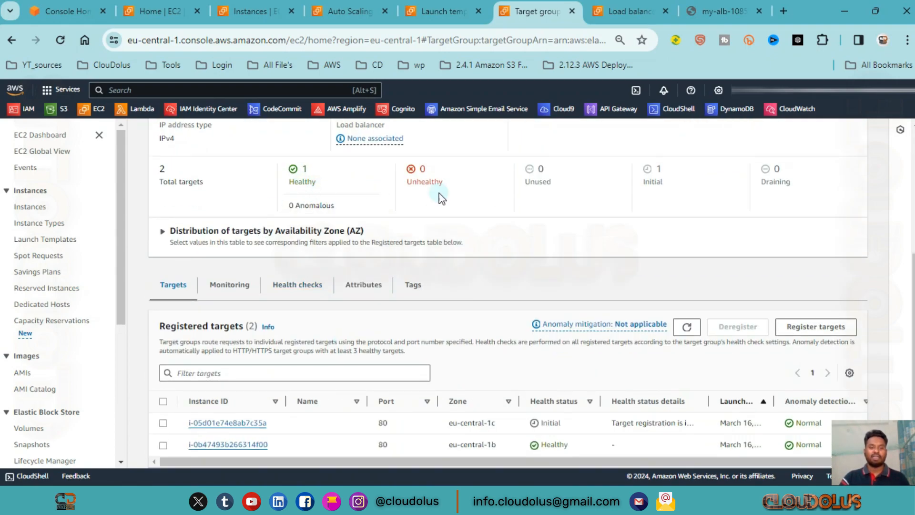
left_click(687, 327)
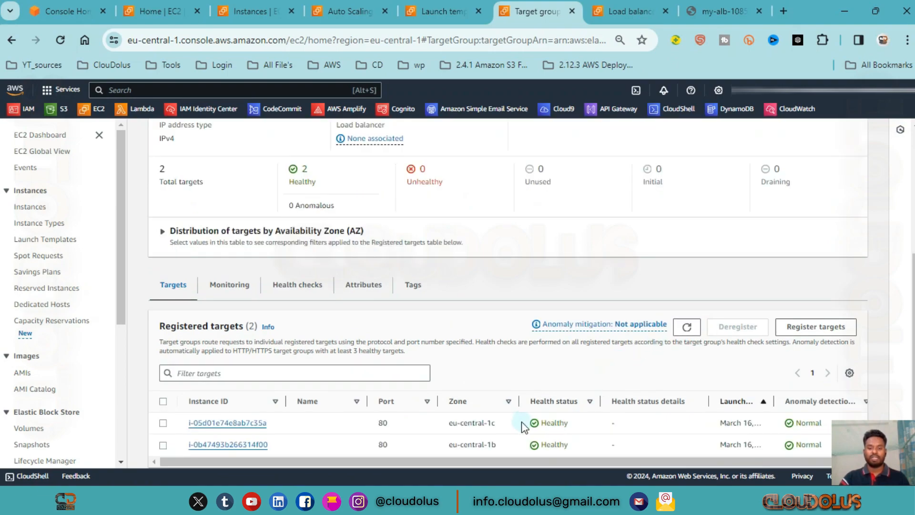
scroll(330, 198, "up", 3)
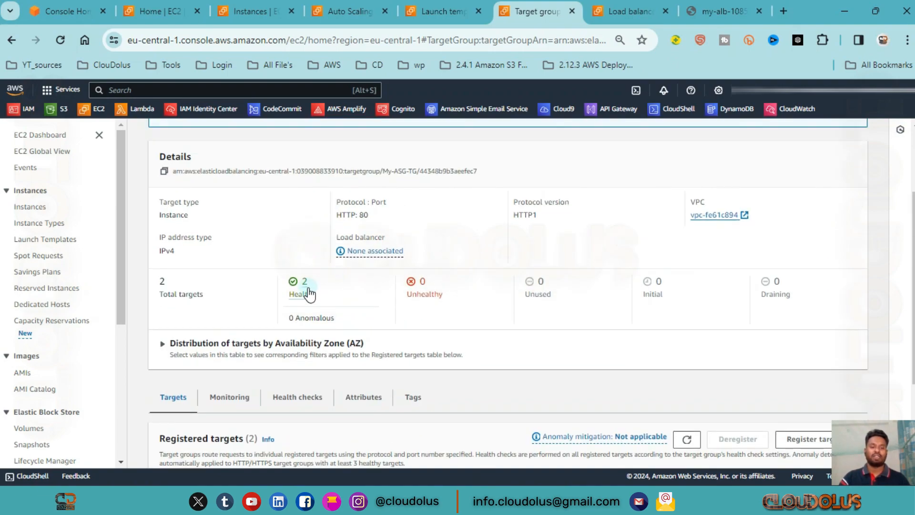
scroll(310, 295, "up", 3)
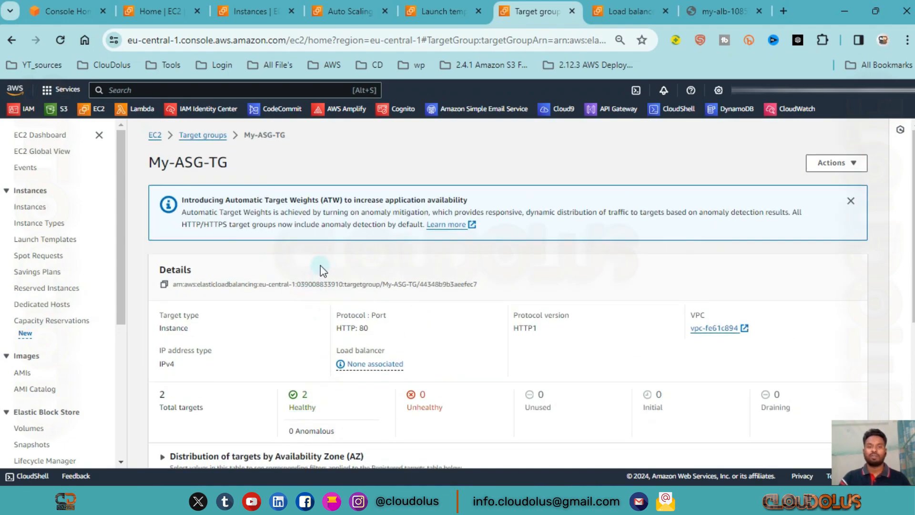
left_click(254, 7)
left_click(534, 11)
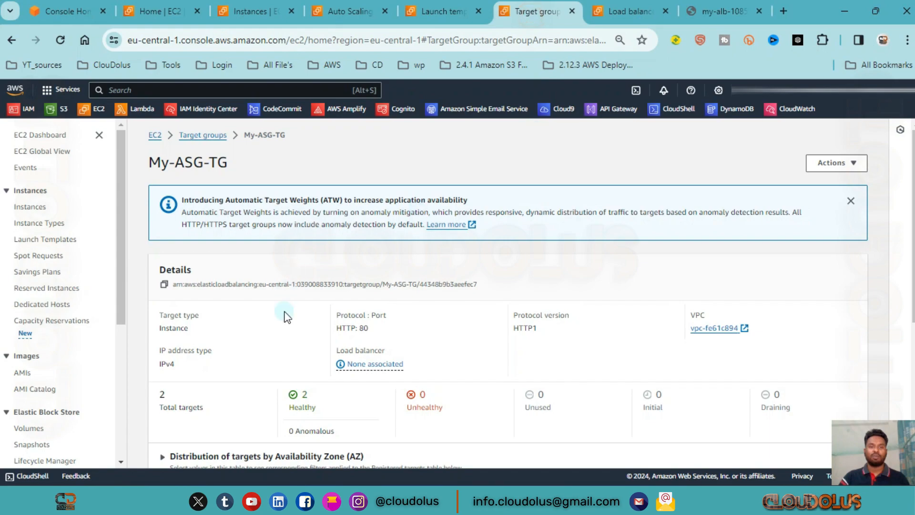
left_click(361, 10)
scroll(302, 305, "up", 3)
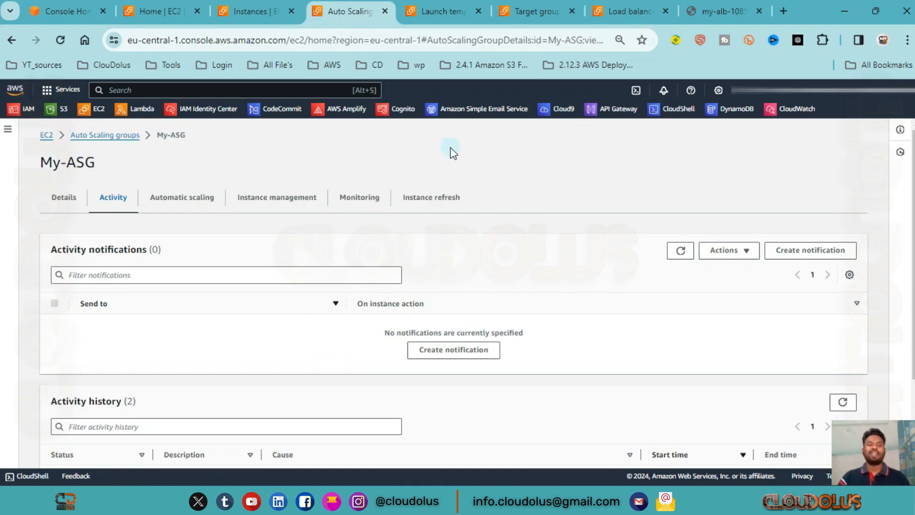
Compare the internal IP shown on the My-ALB web page with the private IPv4 addresses of both running instances.
left_click(713, 11)
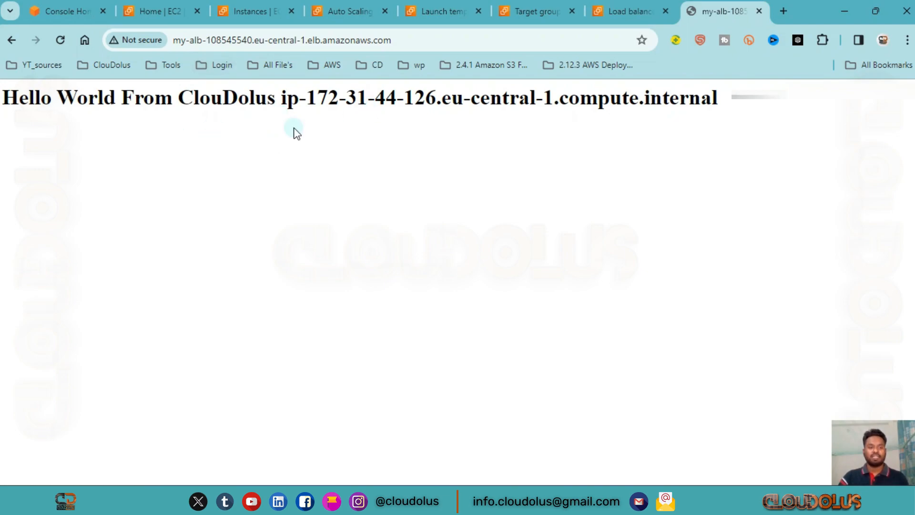
left_click_drag(405, 97, 443, 97)
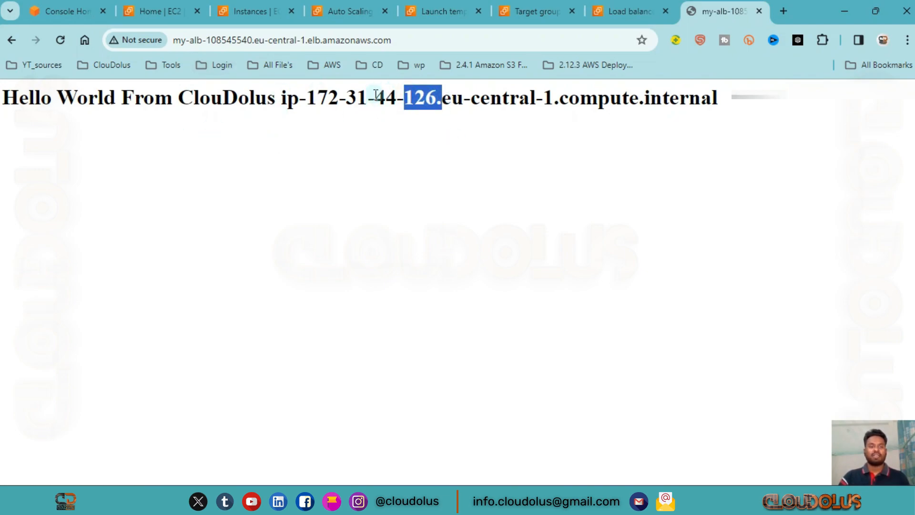
left_click(254, 12)
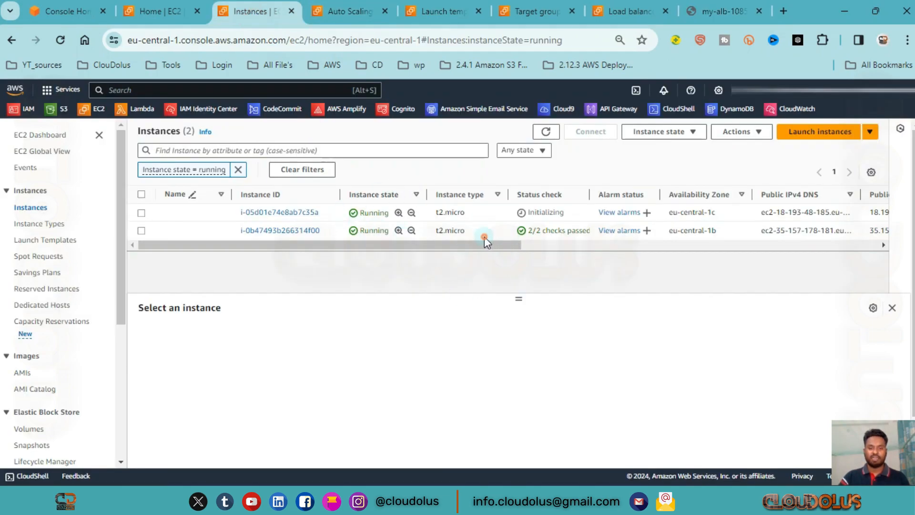
left_click_drag(729, 396, 647, 395)
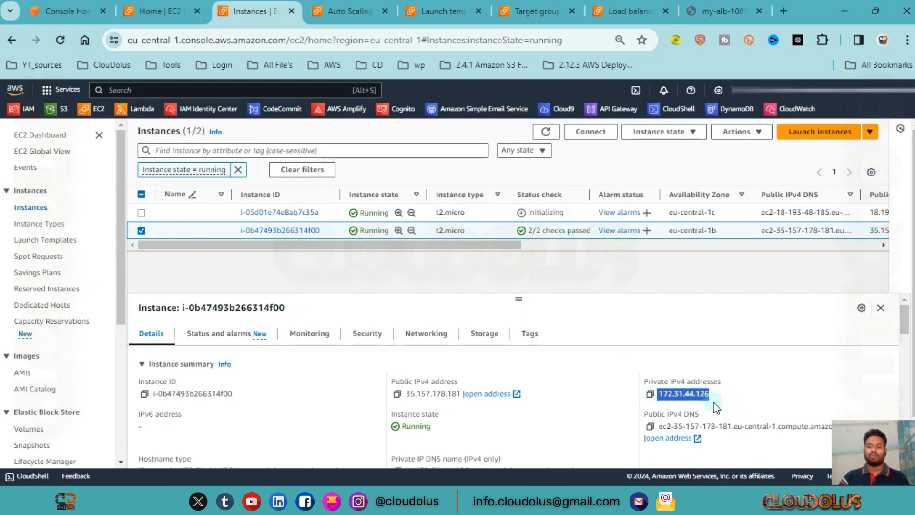
left_click(485, 213)
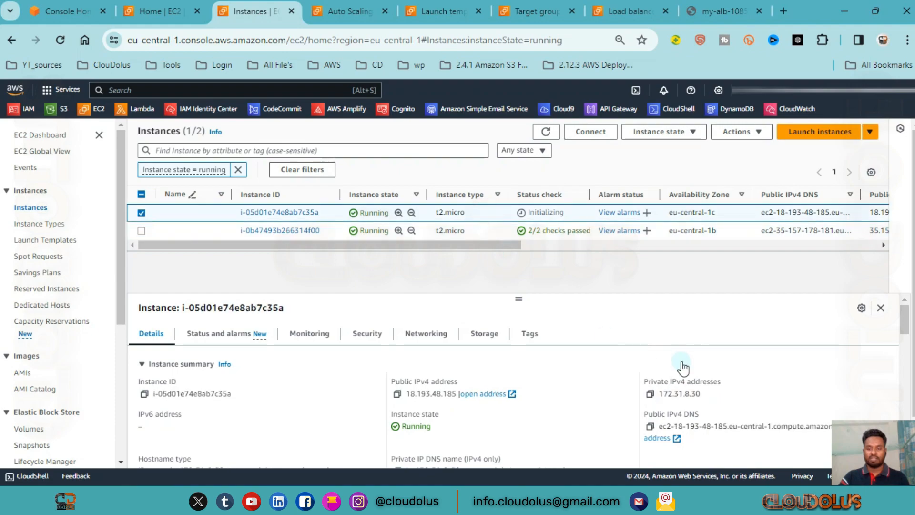
left_click_drag(715, 394, 680, 392)
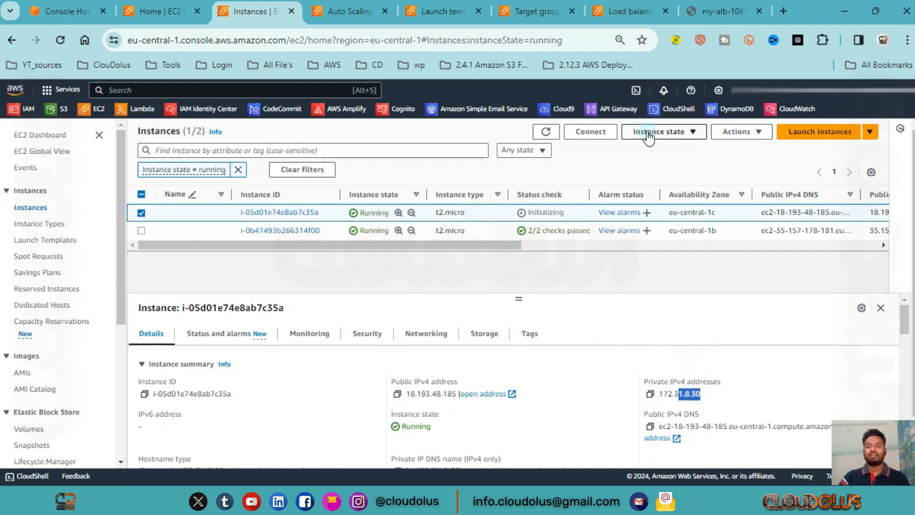
Reload the My-ALB web page several times to check which instance's private IP answers each request.
left_click(708, 12)
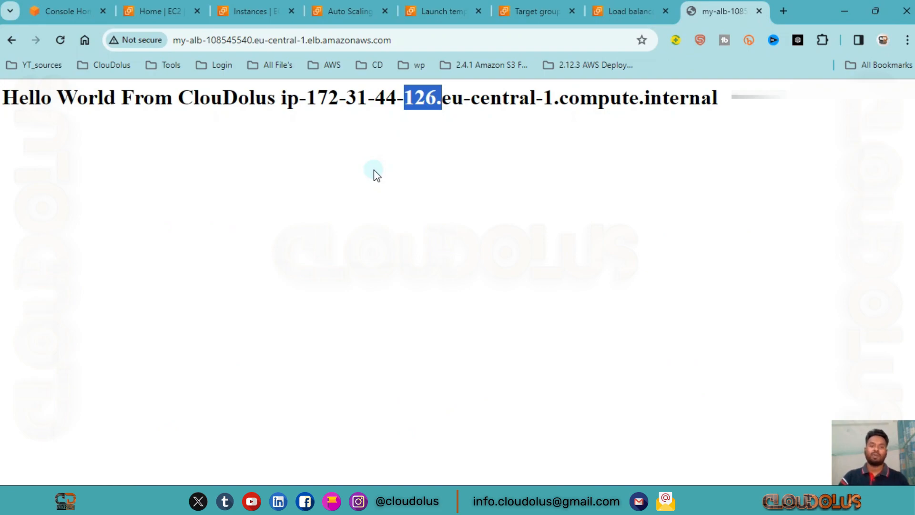
left_click_drag(316, 189, 308, 185)
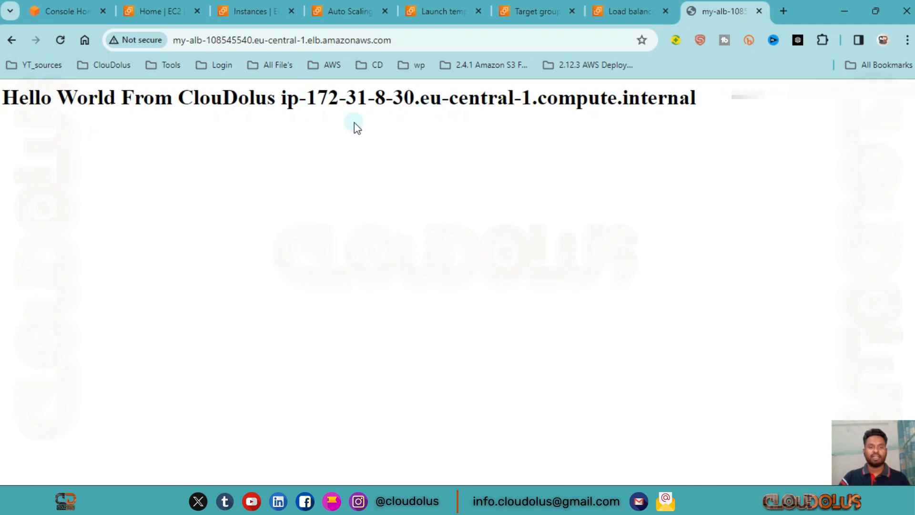
left_click_drag(307, 98, 448, 99)
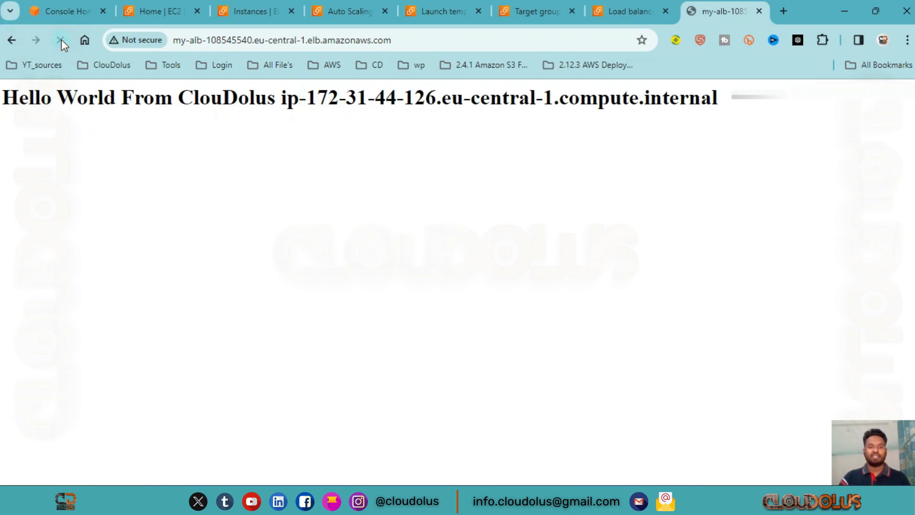
left_click(59, 42)
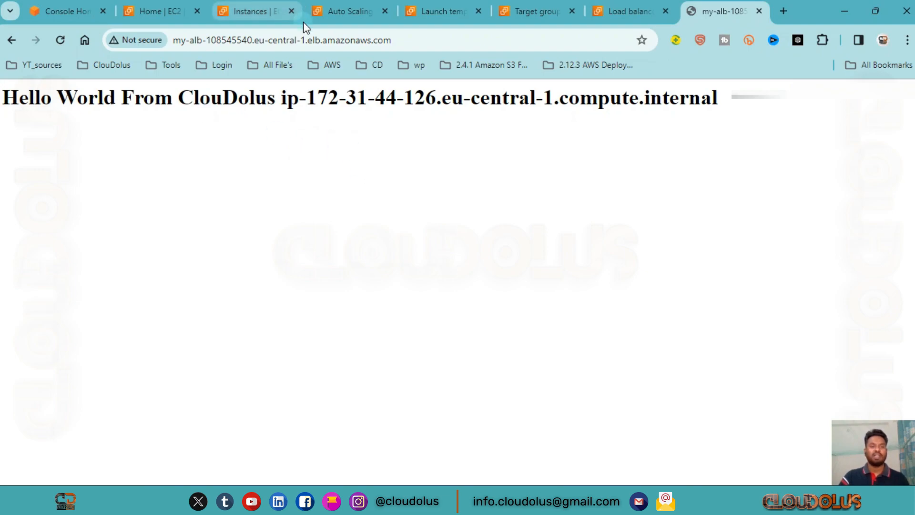
Update the My-ASG group size to a desired capacity of 1 and a max desired capacity of 1.
left_click(336, 9)
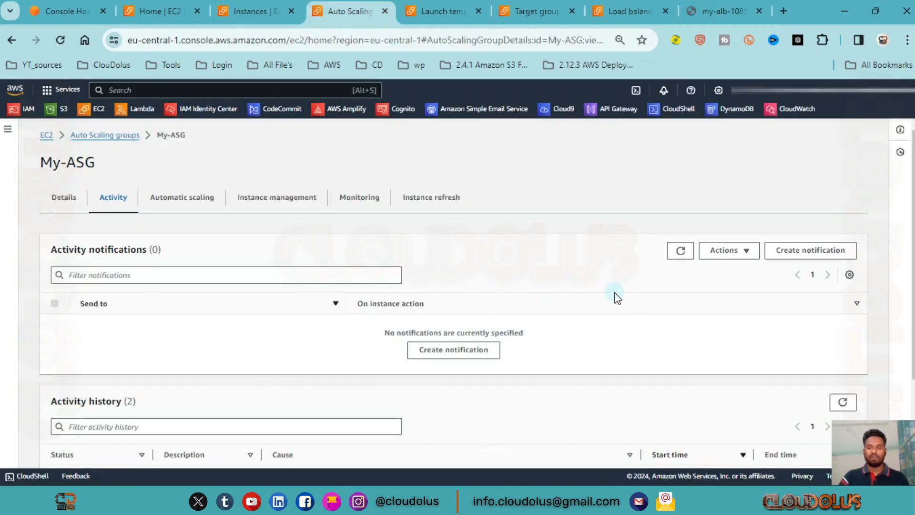
left_click(60, 199)
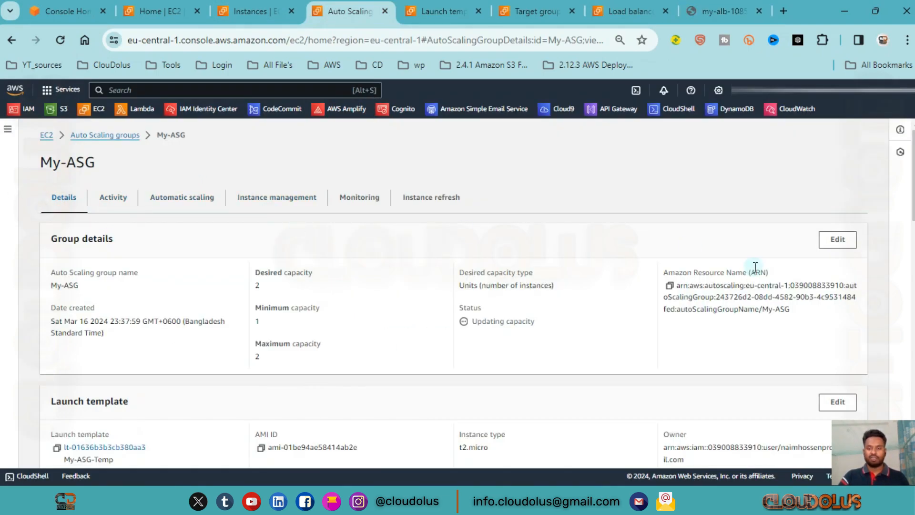
left_click(837, 239)
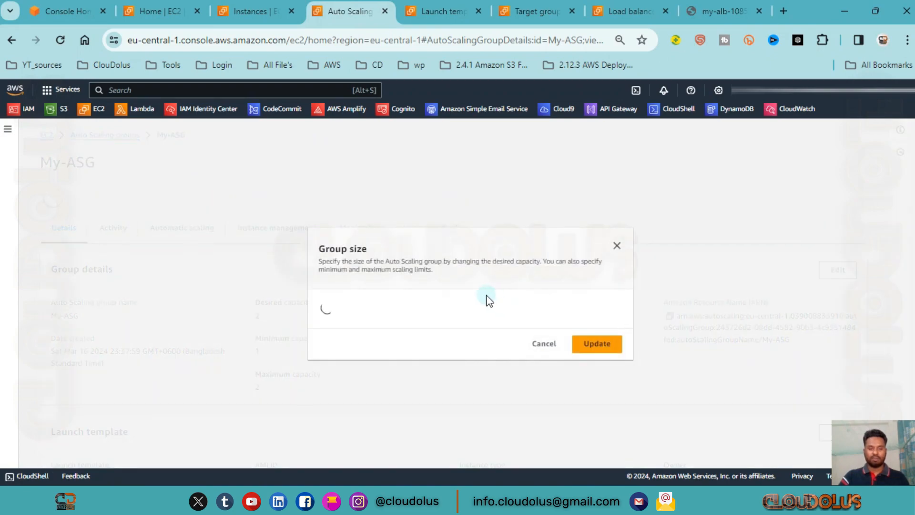
left_click(362, 306)
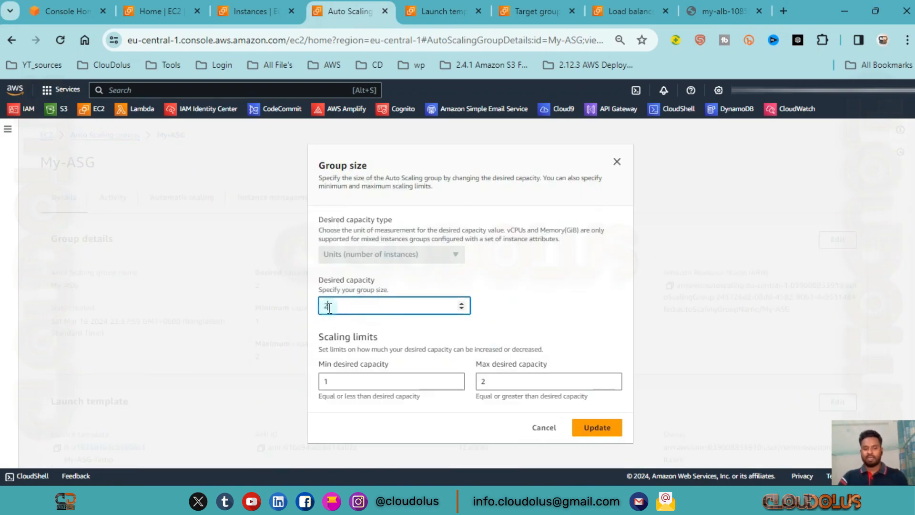
key("BackSpace")
type("1")
left_click(494, 383)
key("BackSpace")
type("1")
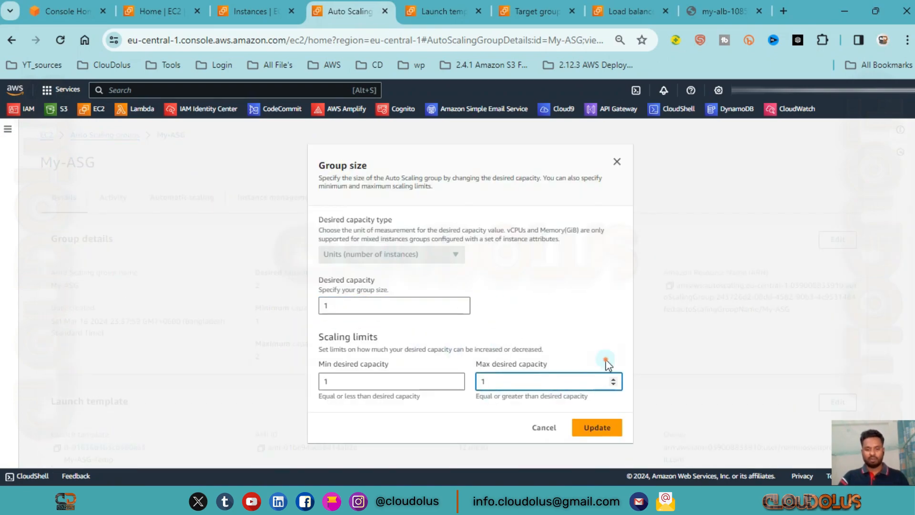
left_click(606, 359)
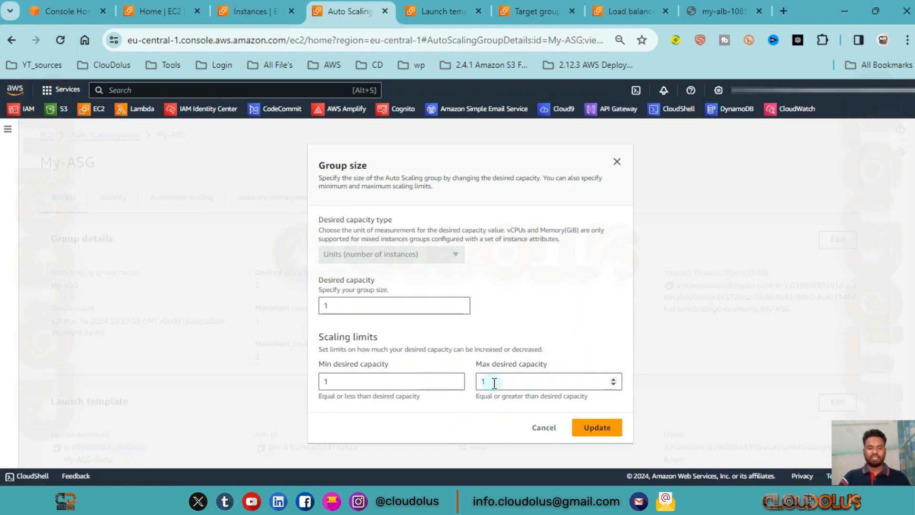
left_click(602, 432)
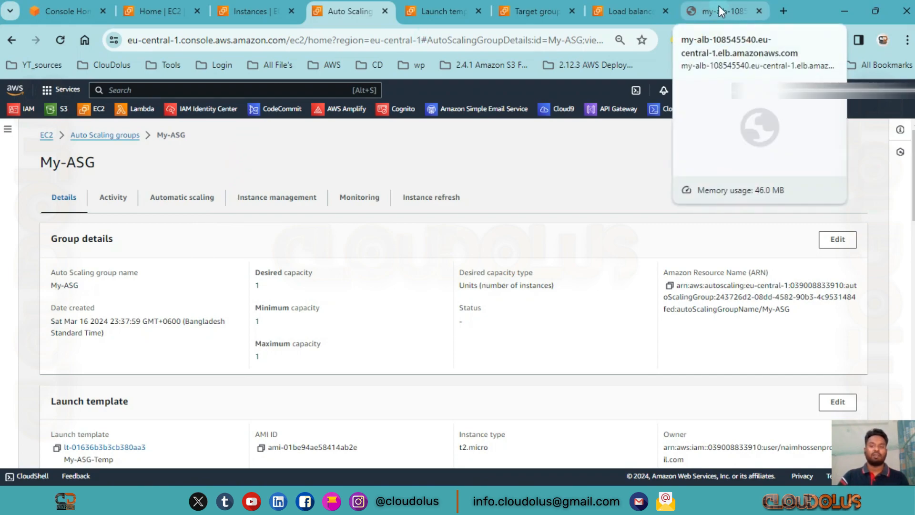
Check the instances list, and read the cause of the latest scaling event in the My-ASG activity history.
left_click(248, 10)
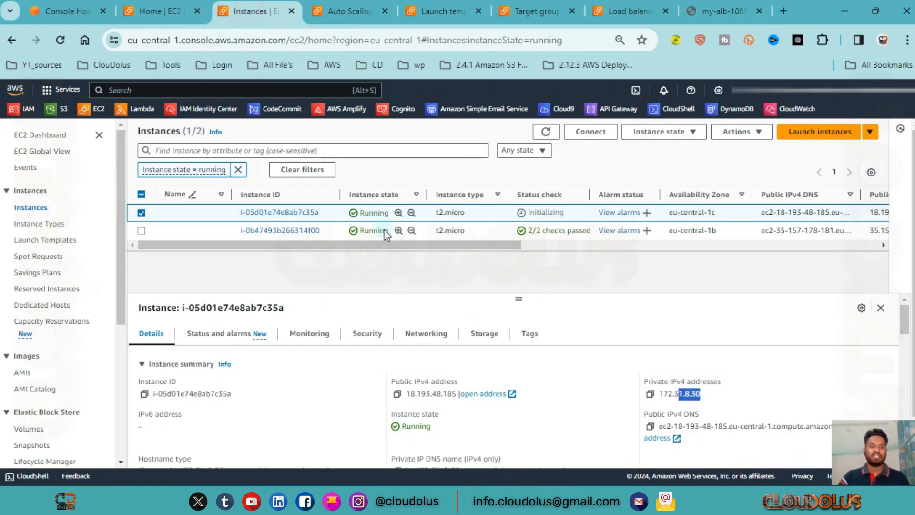
left_click(355, 6)
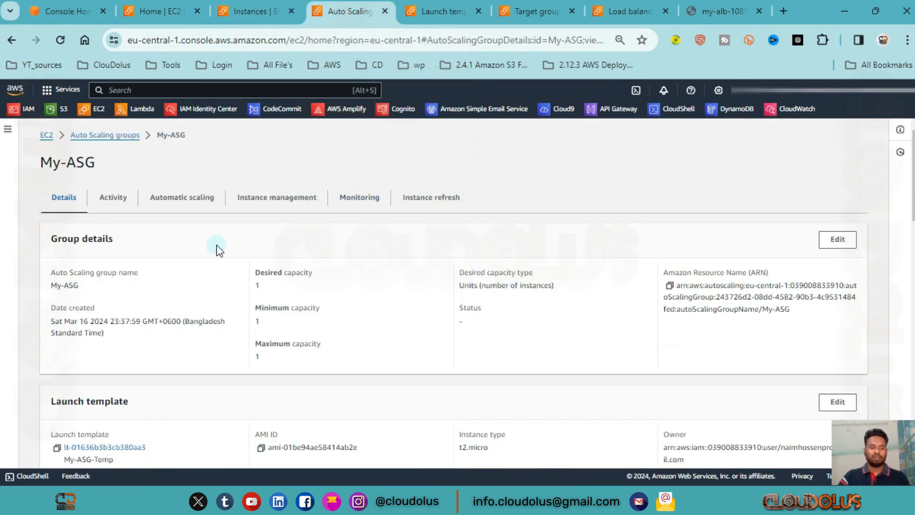
left_click(99, 199)
scroll(197, 348, "down", 3)
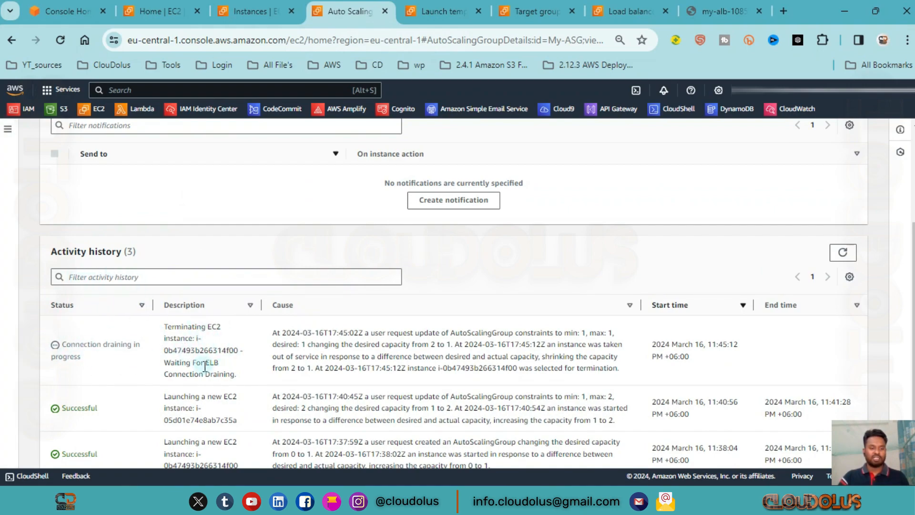
left_click_drag(280, 332, 612, 332)
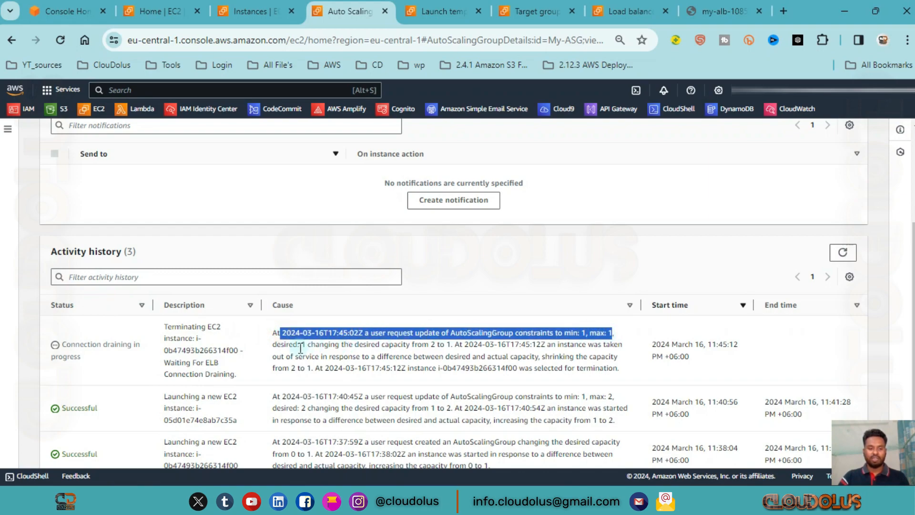
left_click_drag(284, 344, 464, 344)
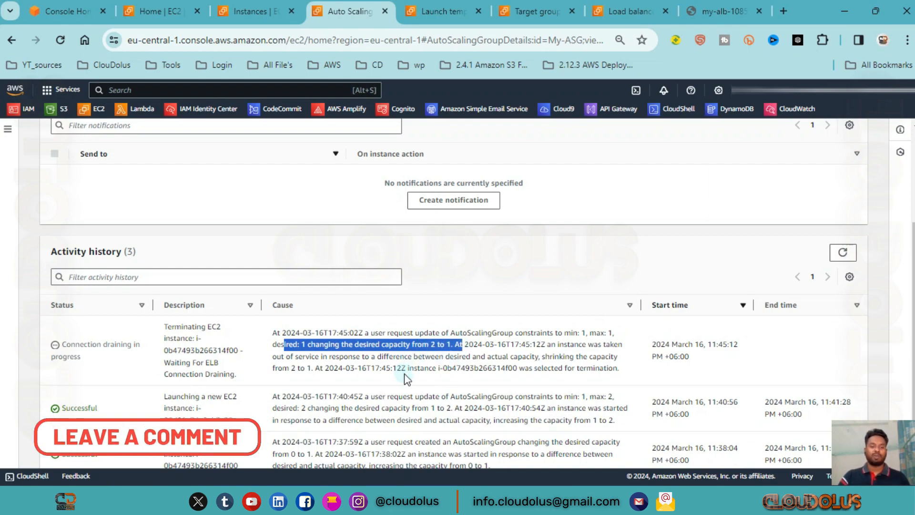
Refresh the My-ASG activity history repeatedly to check the status of the instance termination.
left_click(843, 252)
scroll(229, 377, "down", 2)
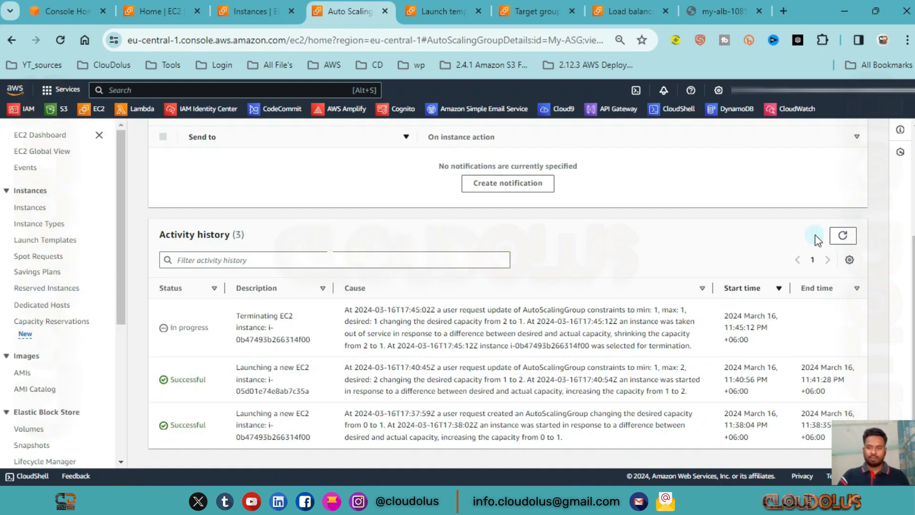
left_click(842, 237)
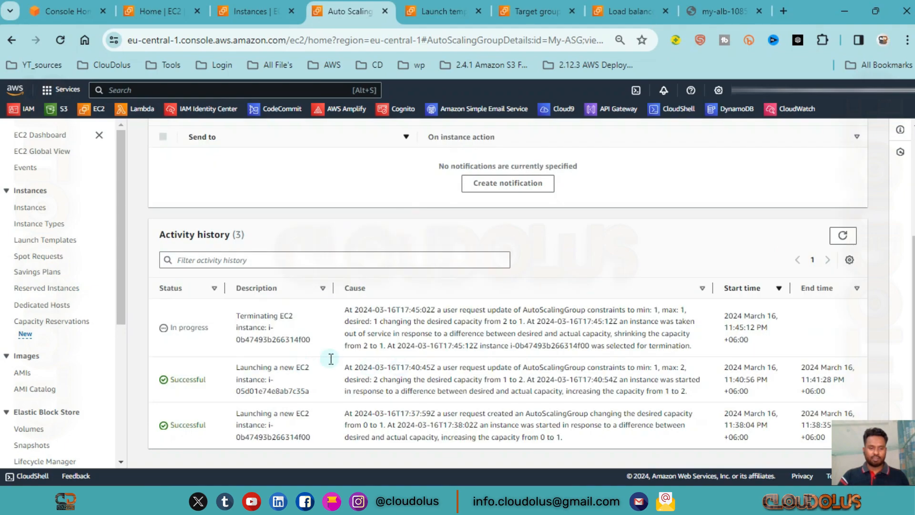
left_click(842, 236)
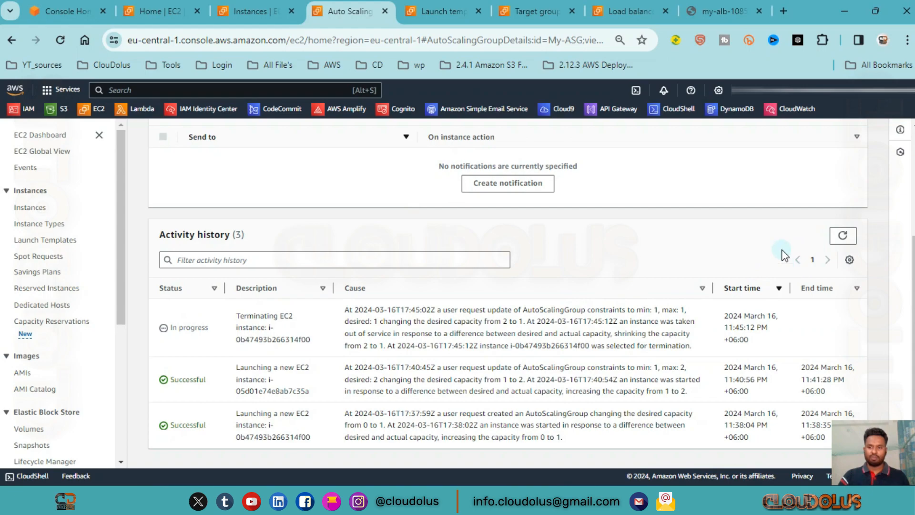
left_click(843, 236)
left_click(841, 237)
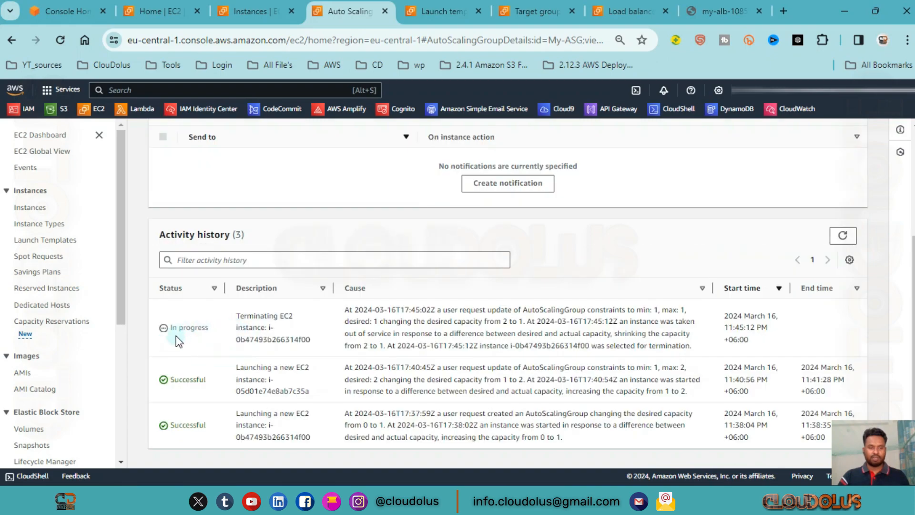
Refresh the instances list and the My-ASG activity history to compare the instance states with the scale-in activity's status.
left_click(253, 11)
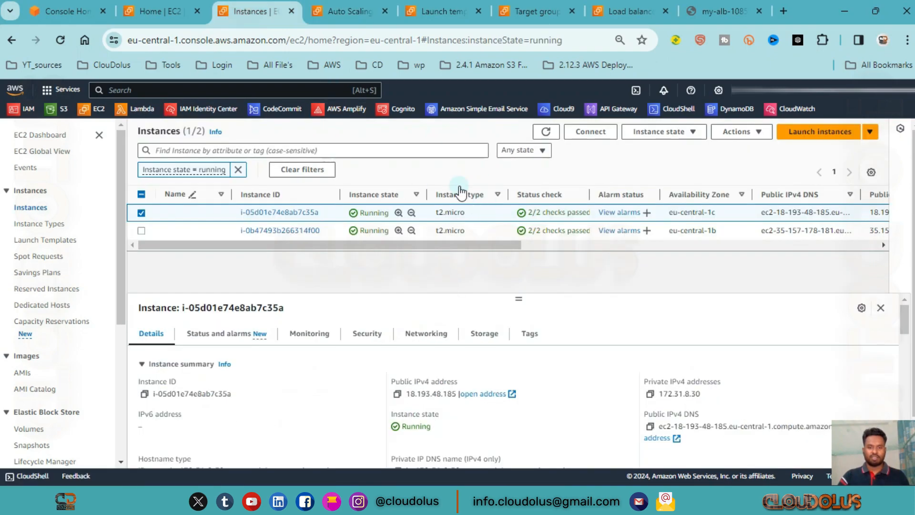
left_click(546, 131)
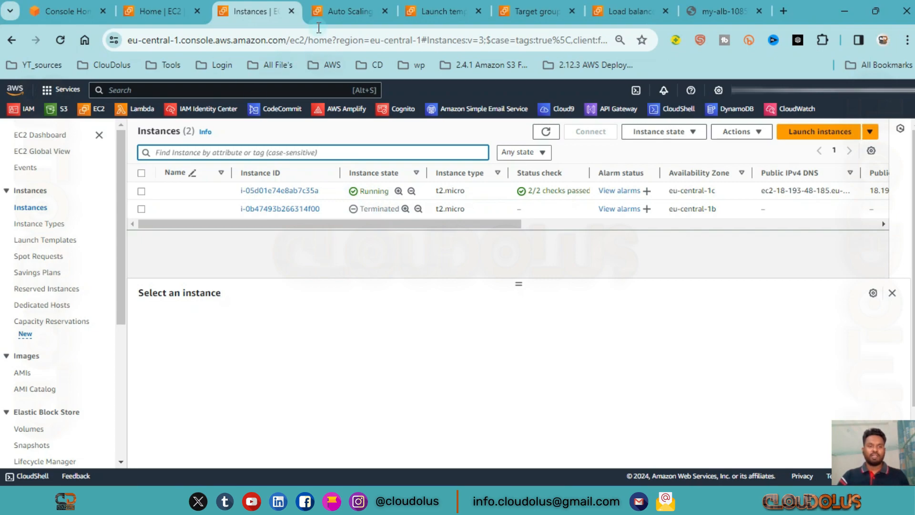
key("ctrl+Tab")
left_click(842, 236)
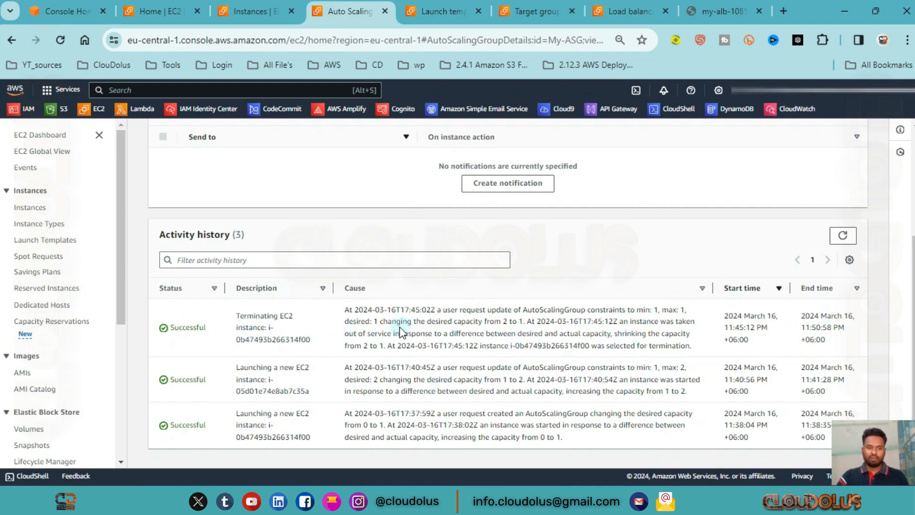
left_click(253, 11)
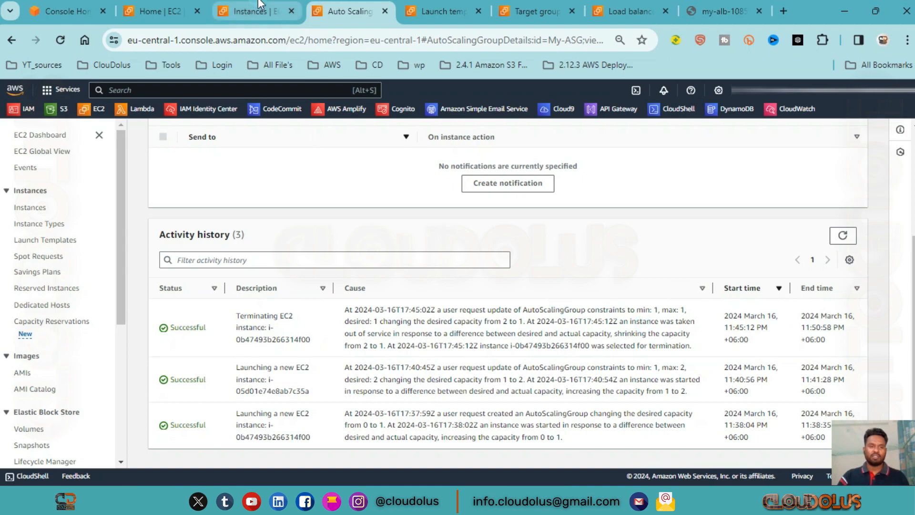
left_click(465, 246)
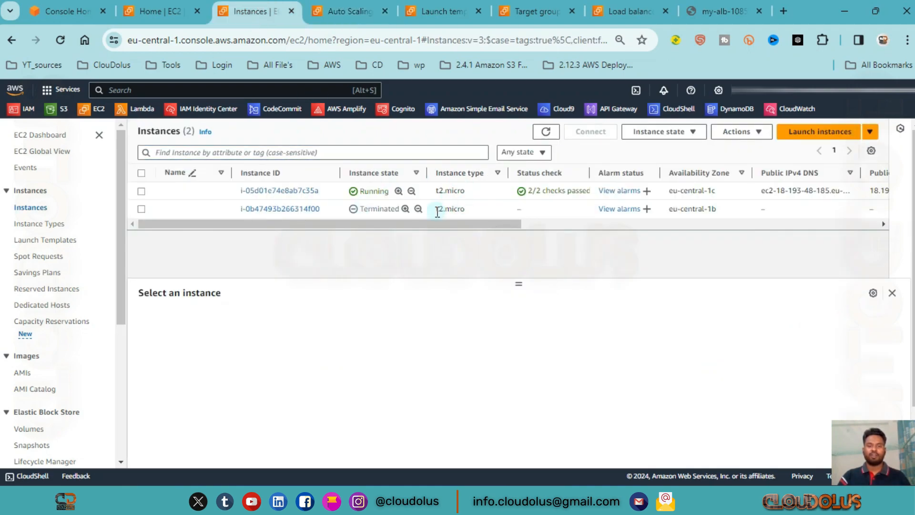
Refresh the target group's registered targets to check which instances are still registered and their health status.
left_click(346, 7)
left_click(533, 10)
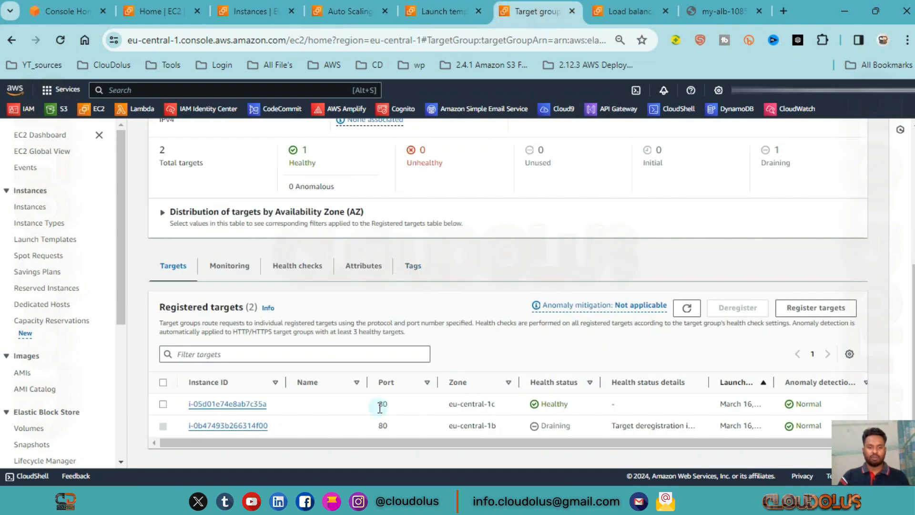
left_click(686, 308)
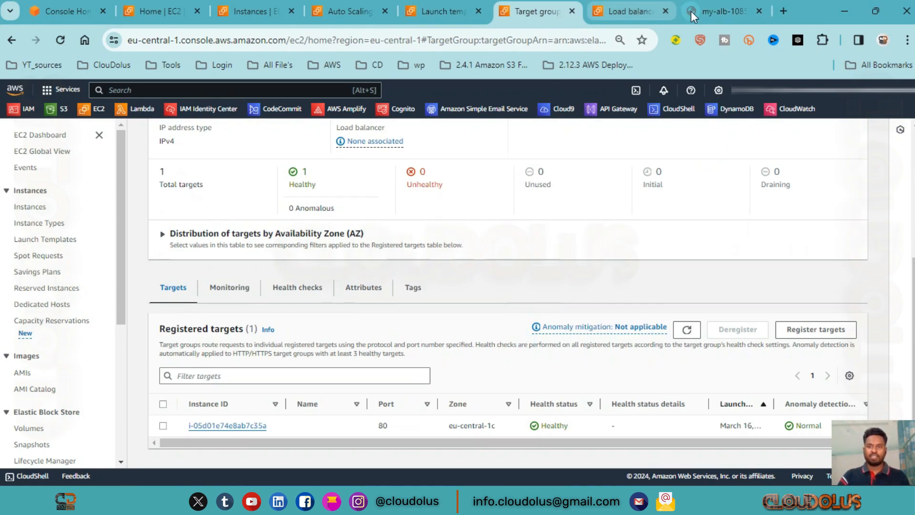
Compare the private IPv4 address of the remaining running instance with the internal IP shown on the My-ALB web page.
left_click(692, 10)
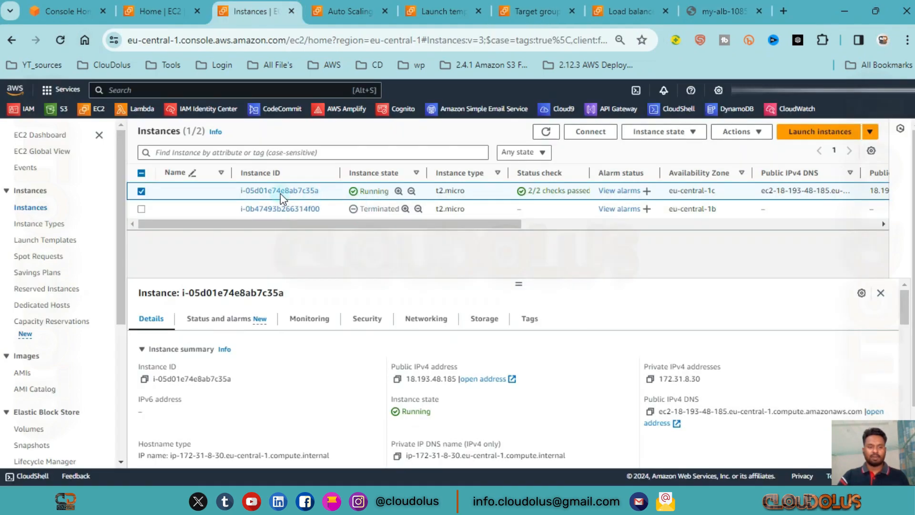
left_click_drag(702, 380, 685, 388)
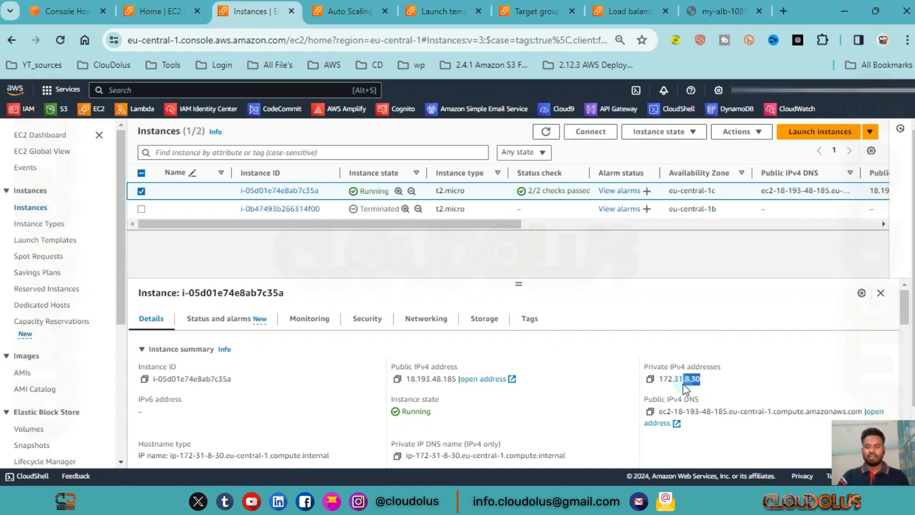
left_click(698, 12)
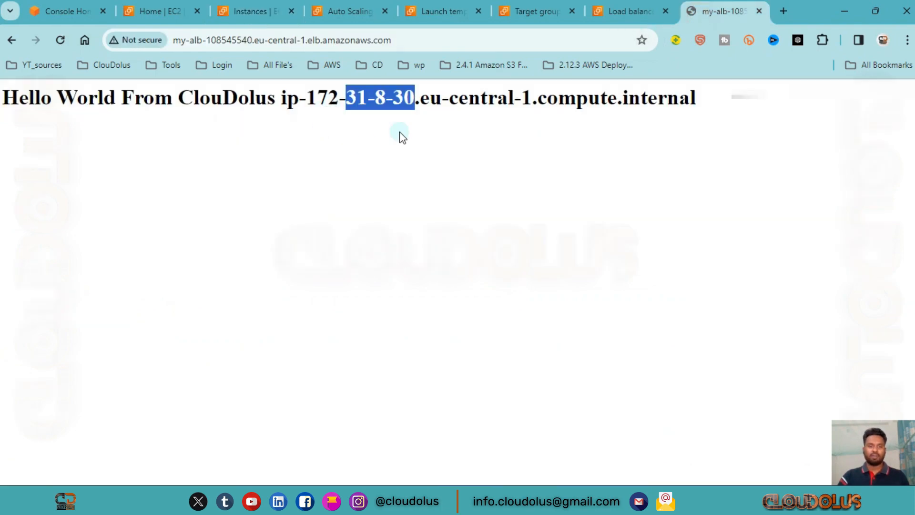
Reload the My-ALB web page repeatedly to check which instance answers the requests after the scale-in.
left_click(65, 40)
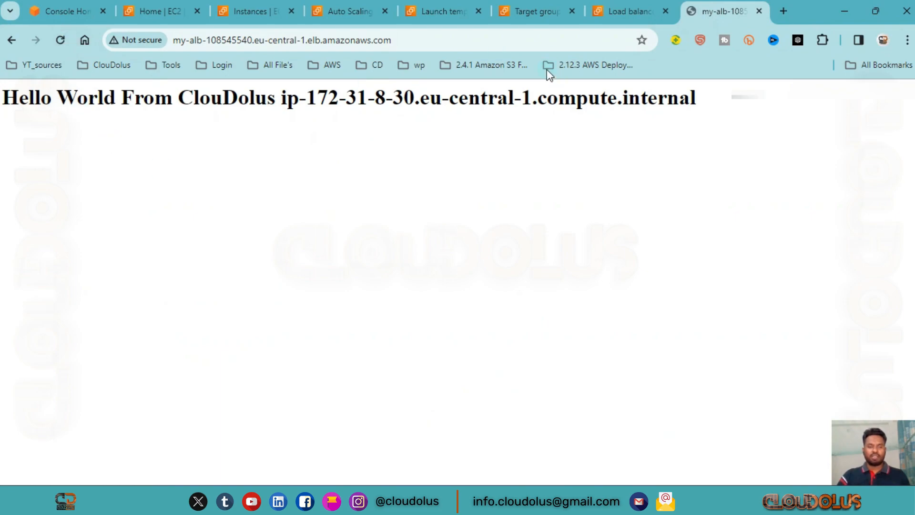
left_click(245, 15)
left_click(155, 5)
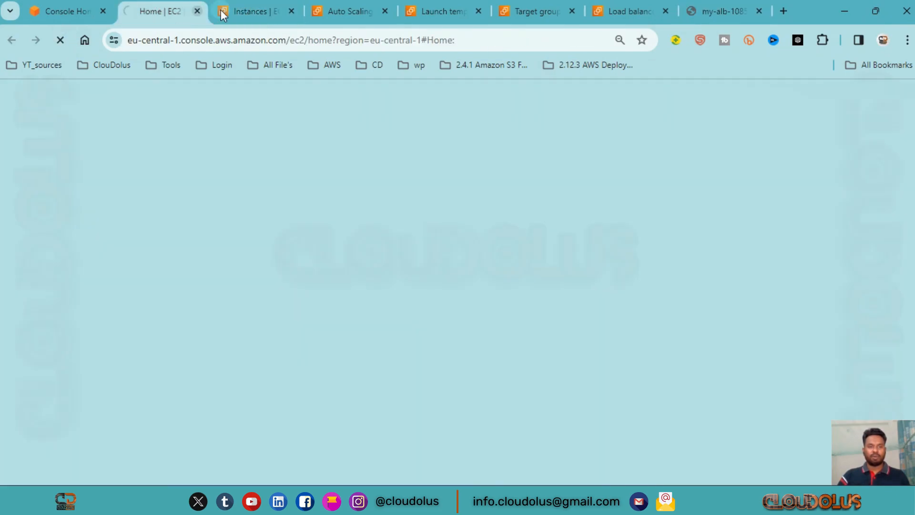
left_click(221, 10)
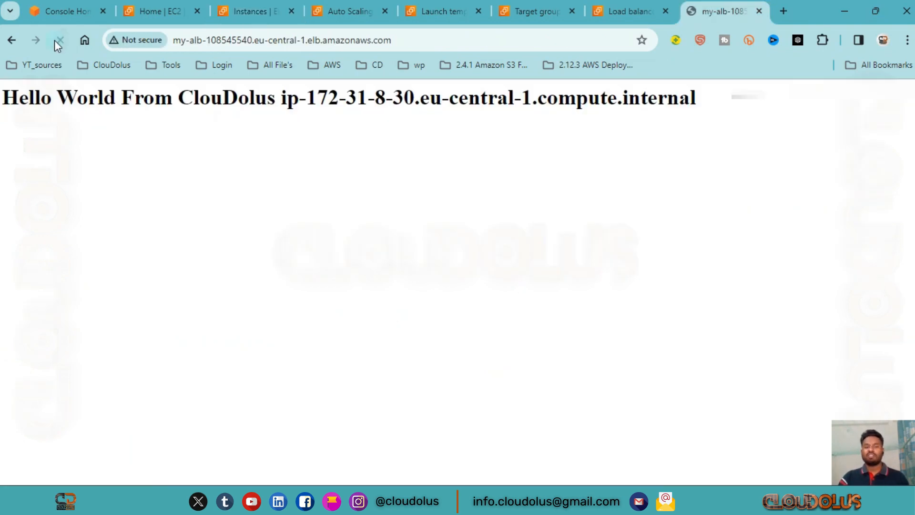
left_click(56, 41)
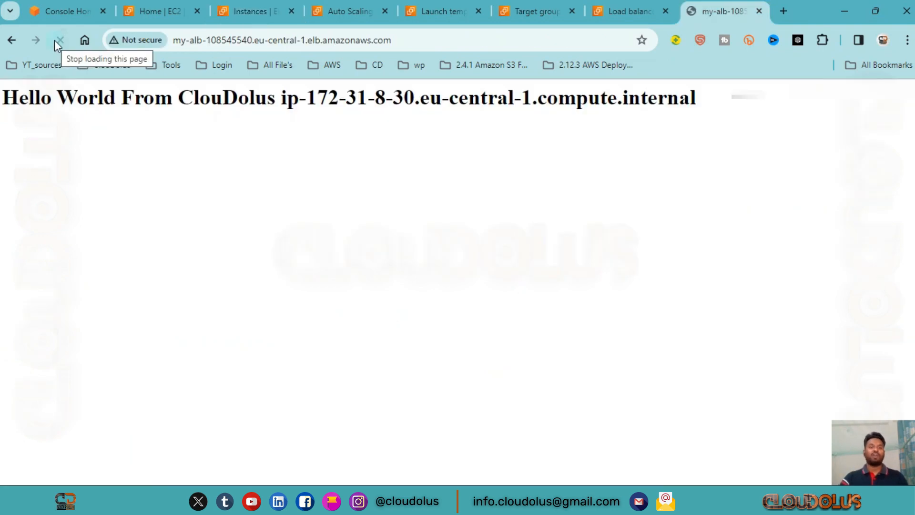